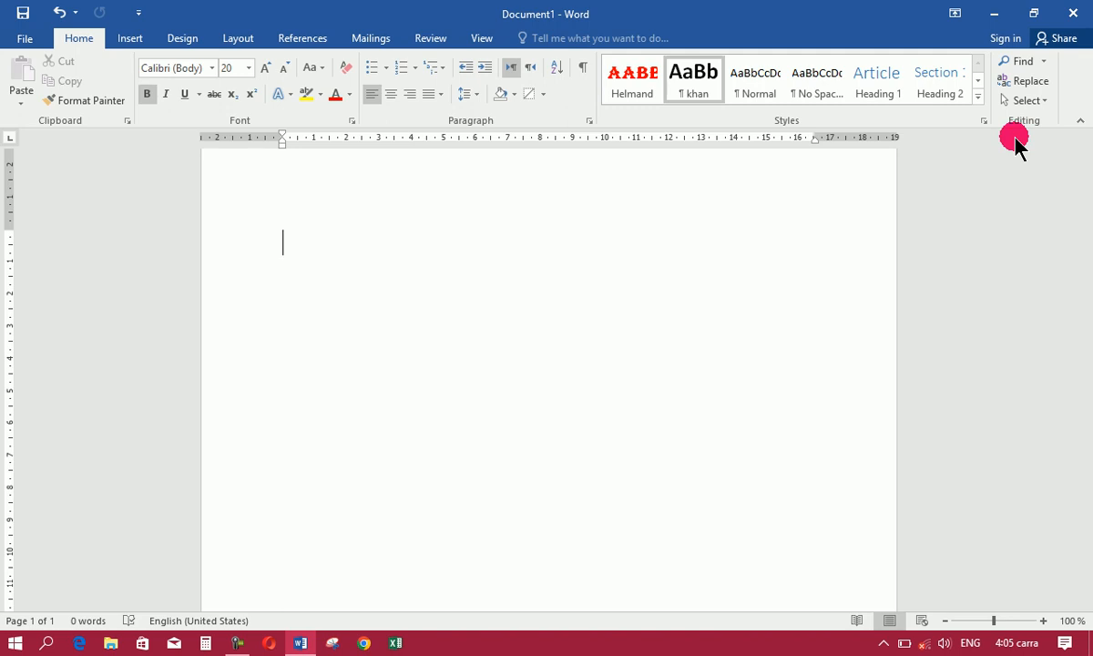
Clear the formatting in the blank document and generate sample paragraphs with =rand().
click(564, 315)
text(=)
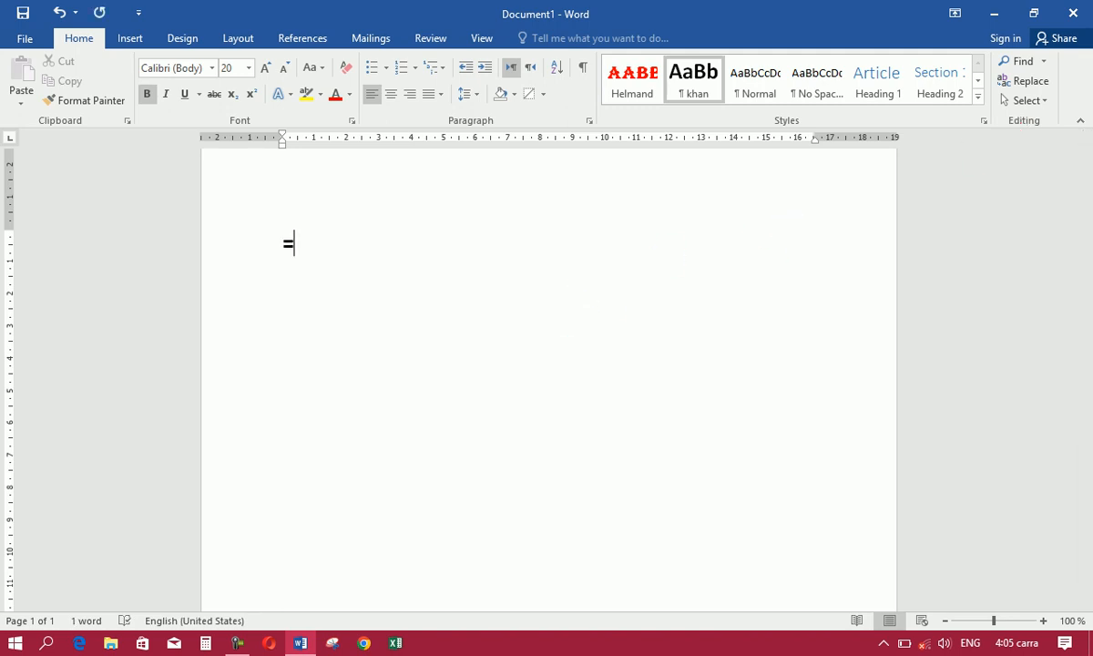
click(348, 67)
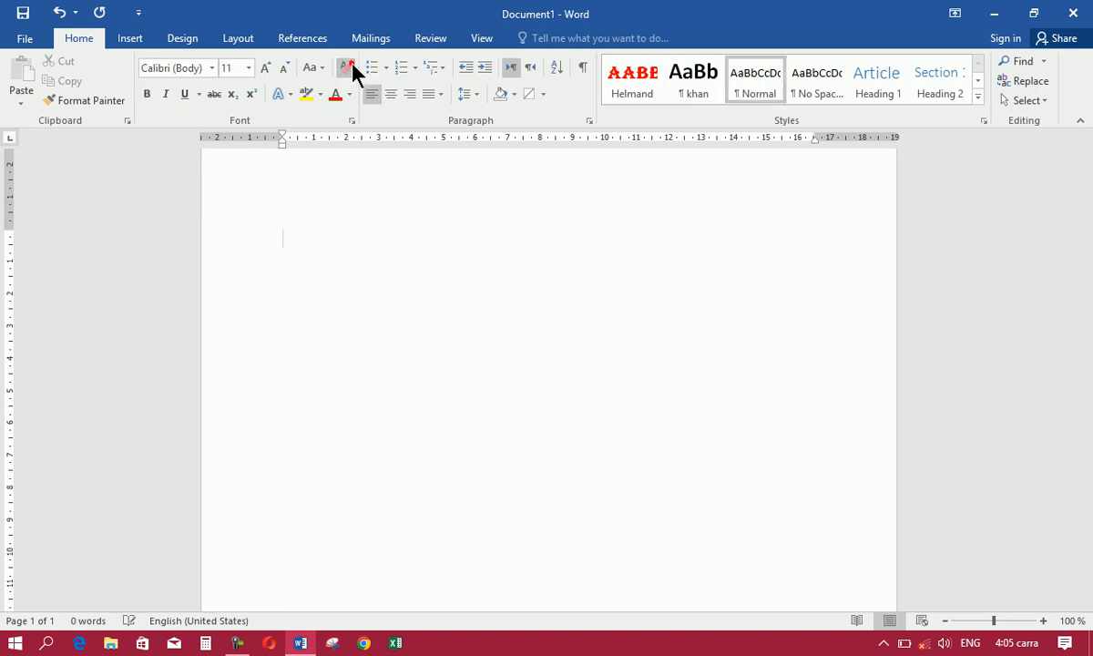
text(=rand())
key(Return)
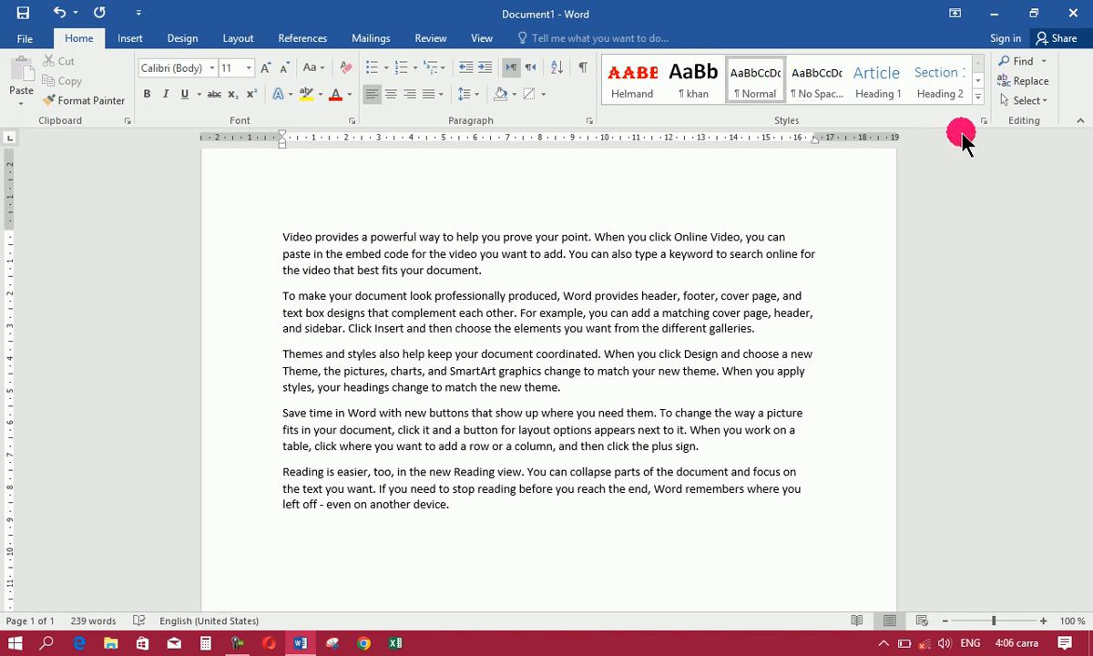
Open Find's navigation view and look through its Pages, Headings and Results views.
click(1044, 61)
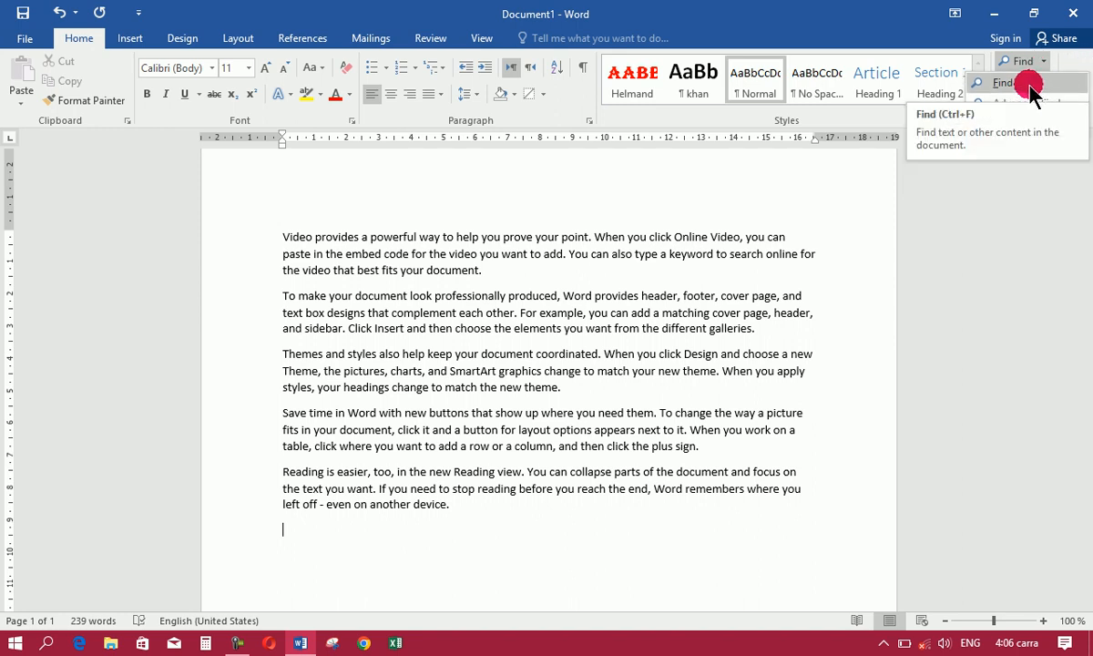
click(1030, 87)
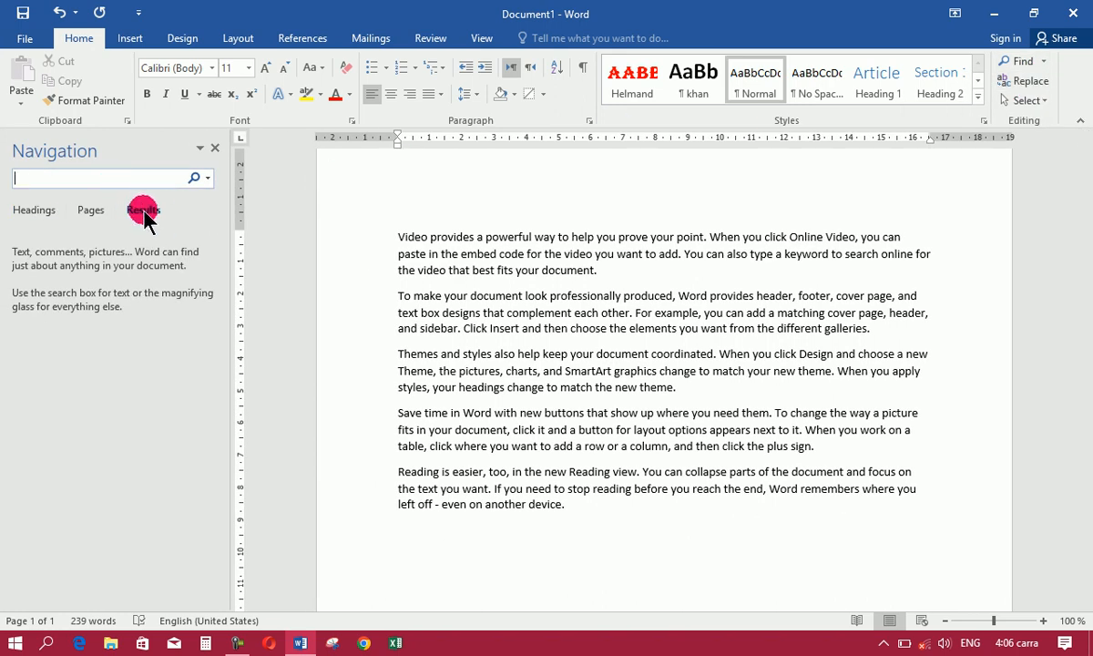
click(91, 212)
click(37, 212)
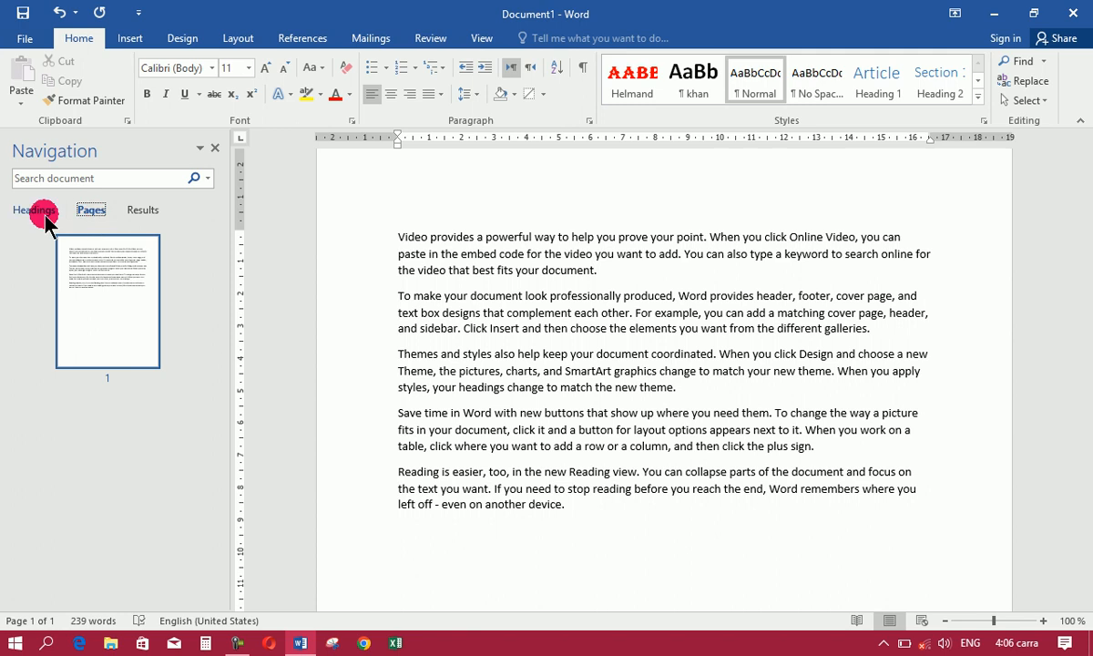
click(141, 212)
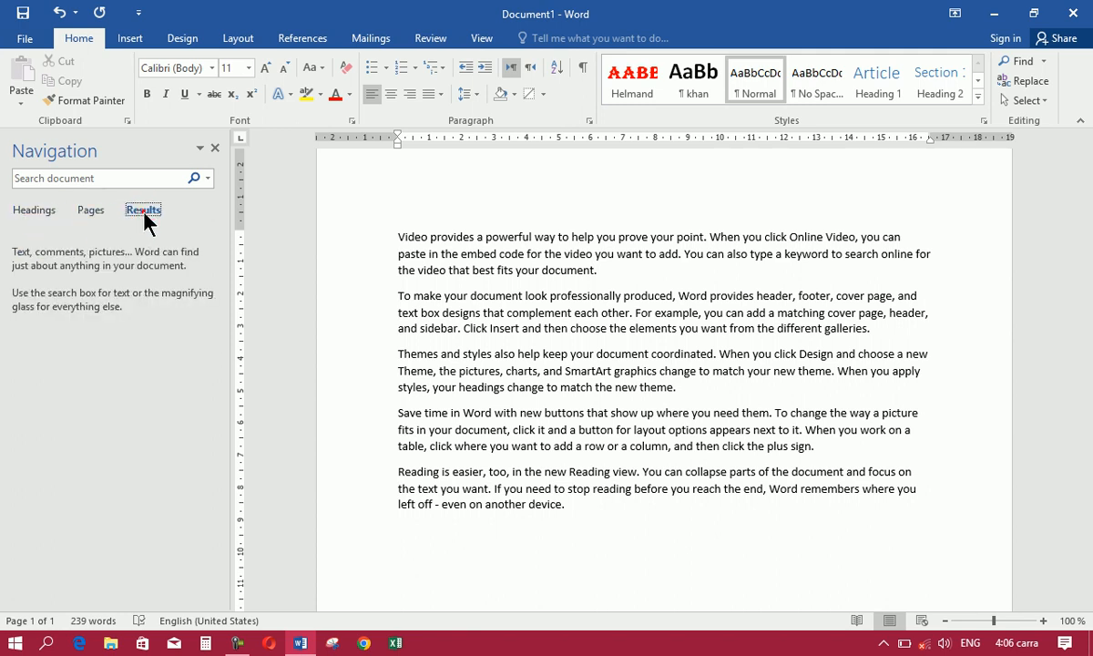
Search the document for "to" and for "and", clearing the search text after each search.
click(113, 179)
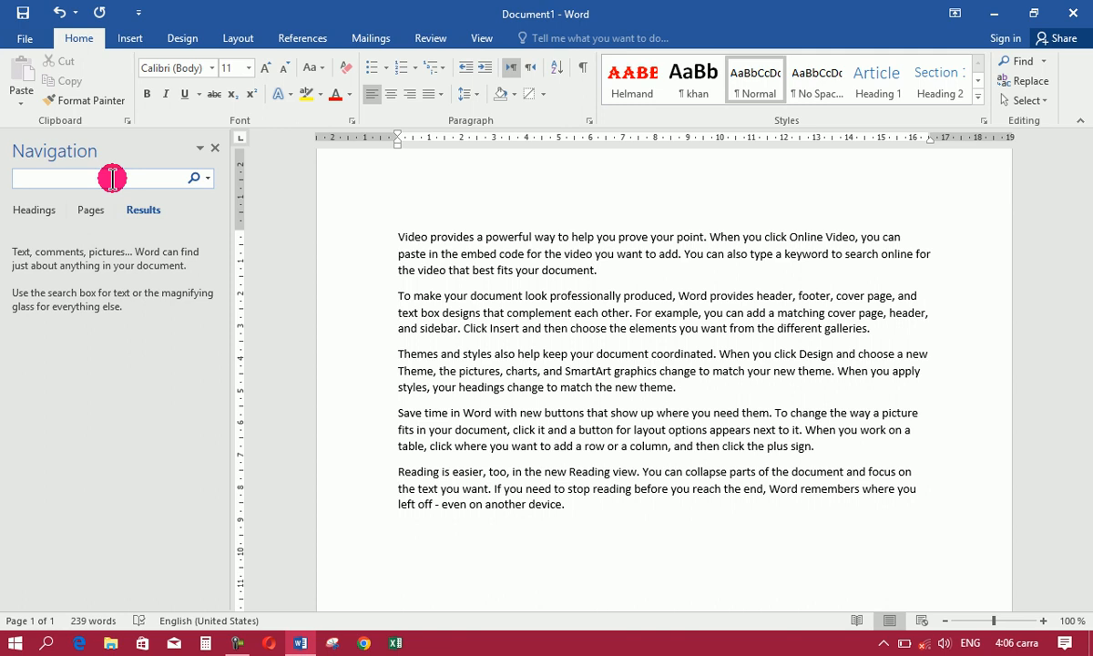
text(to)
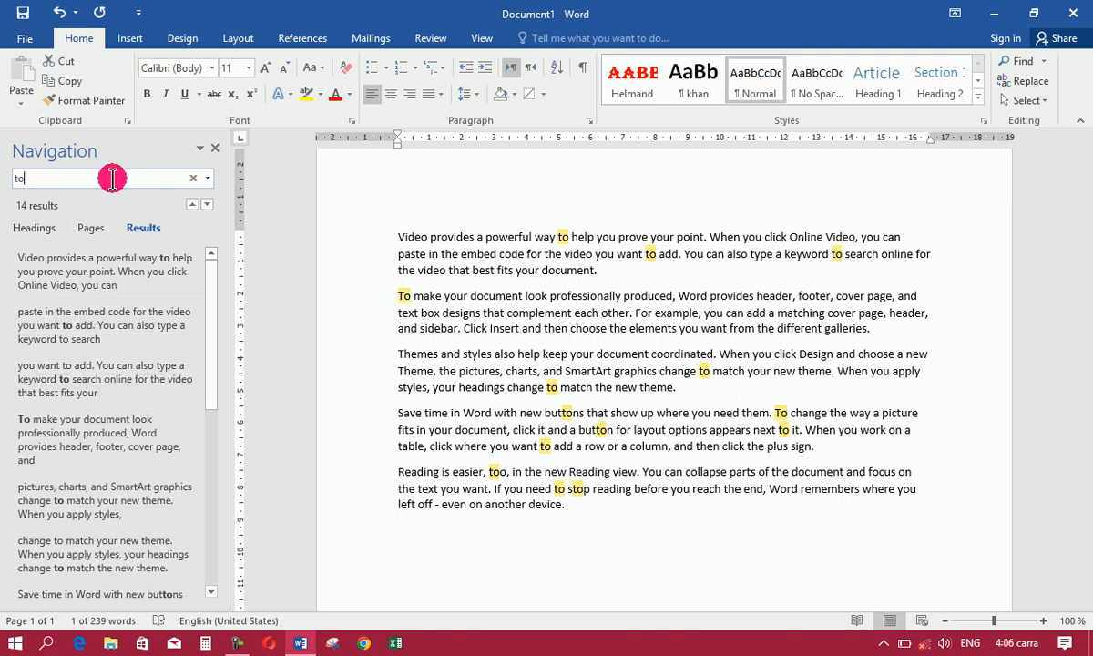
key(BackSpace)
key(BackSpace)
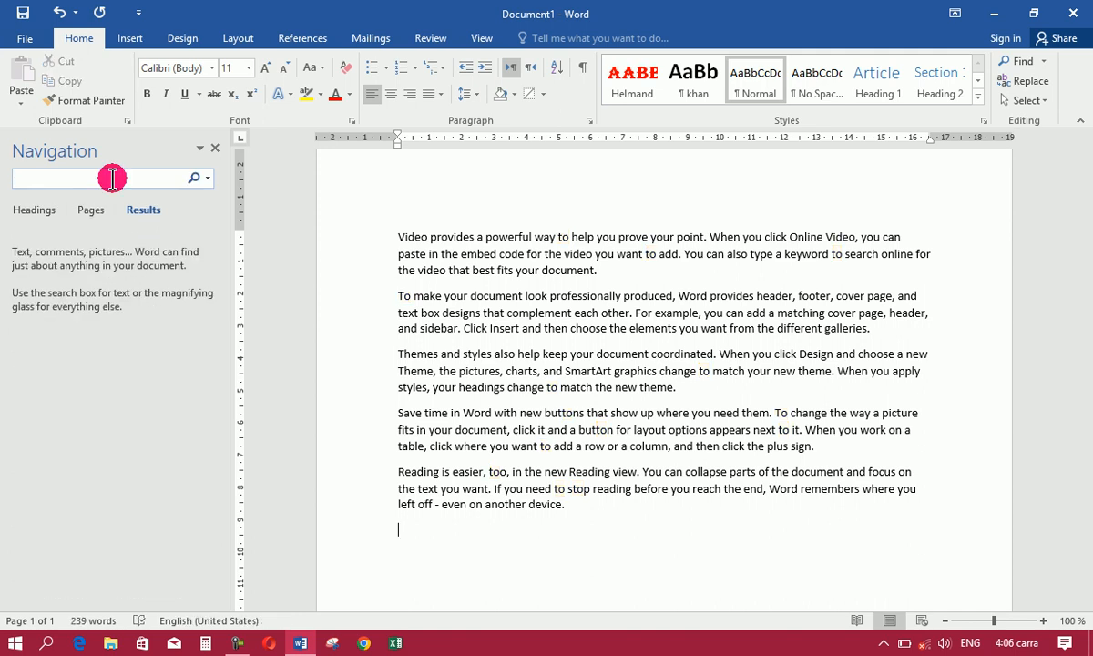
text(and)
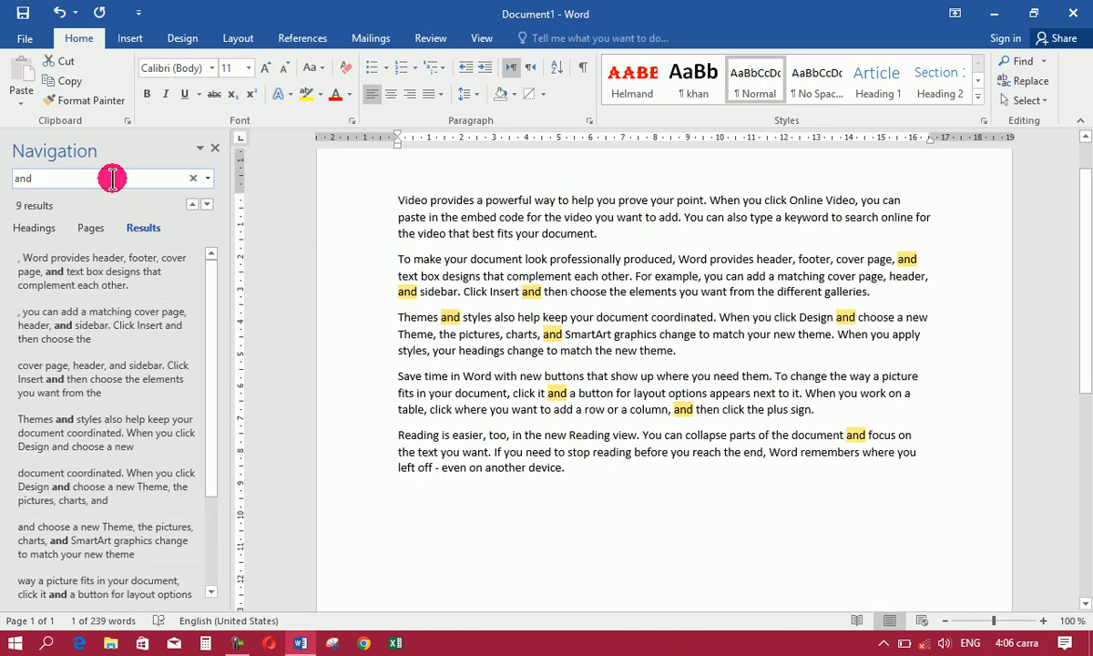
key(BackSpace)
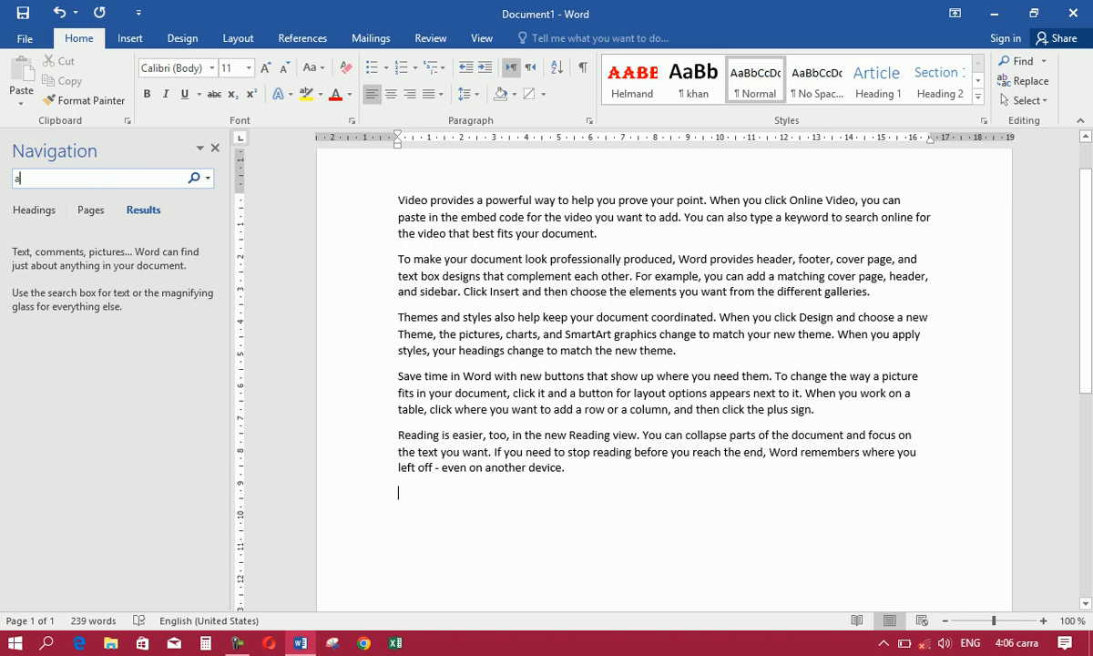
text(a)
key(BackSpace)
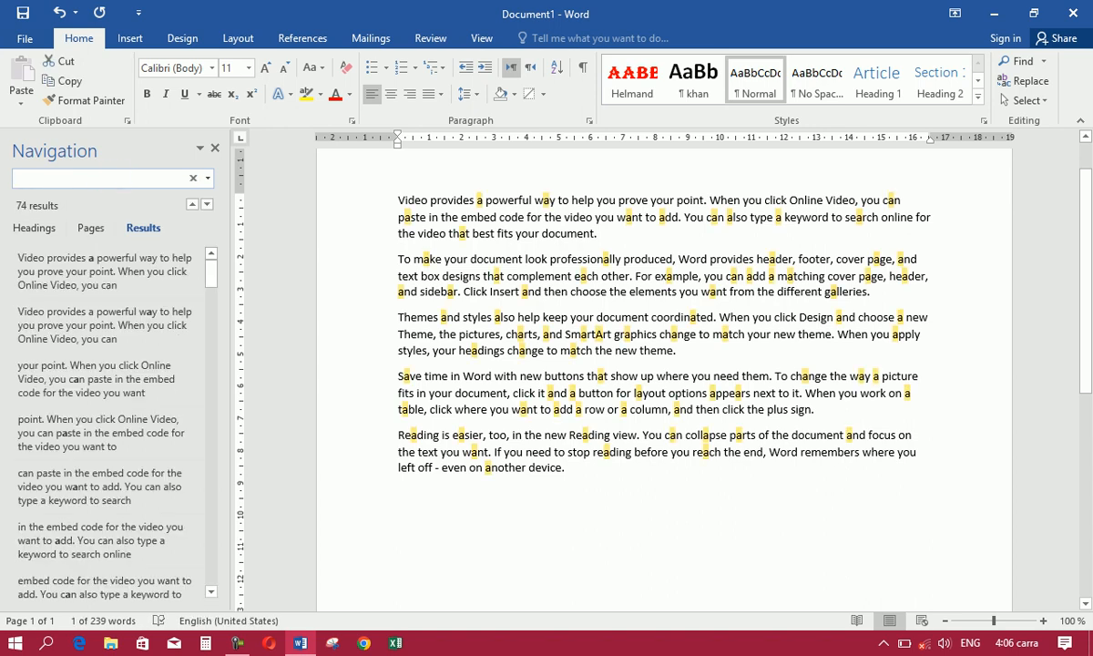
Search the document for "and" again and empty the search field.
click(112, 178)
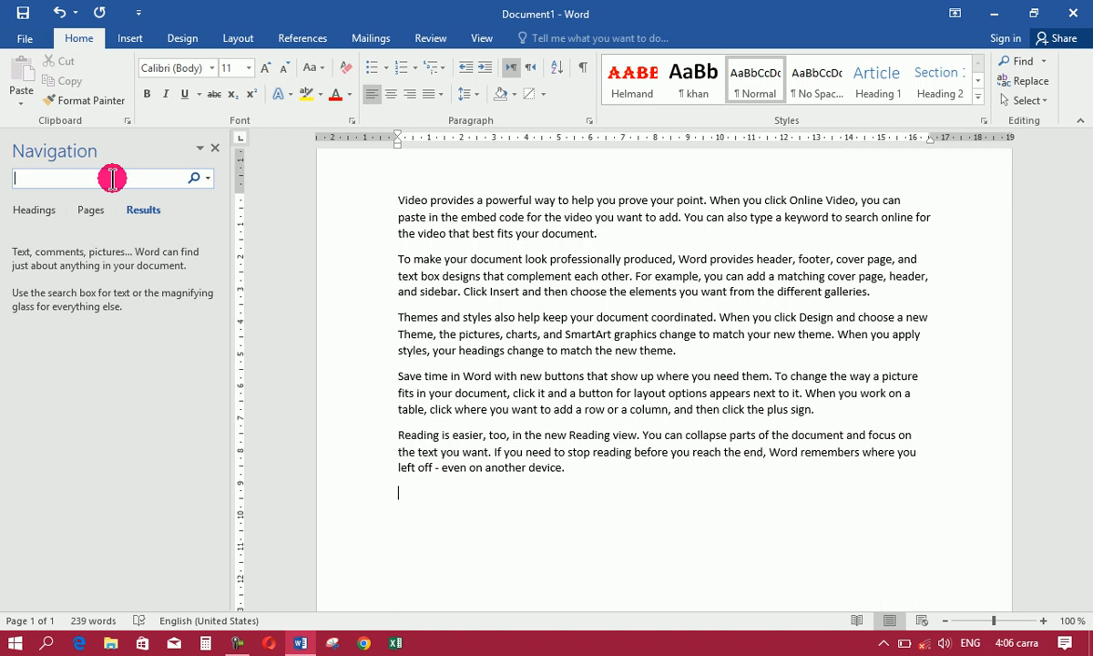
text(and)
click(112, 178)
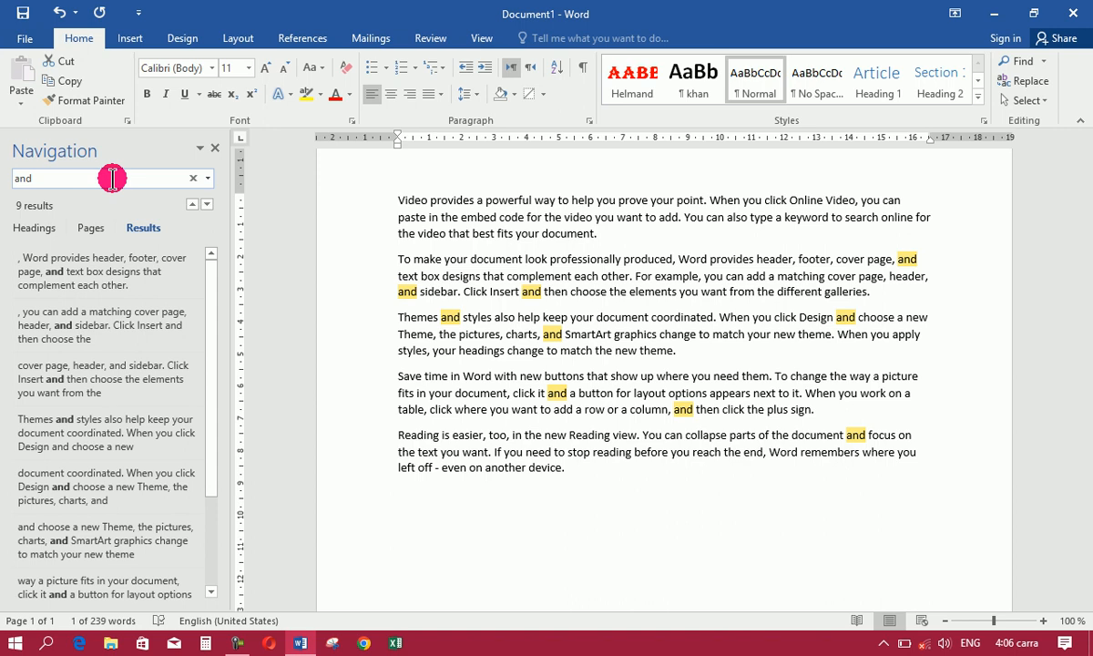
key(BackSpace)
key(BackSpace)
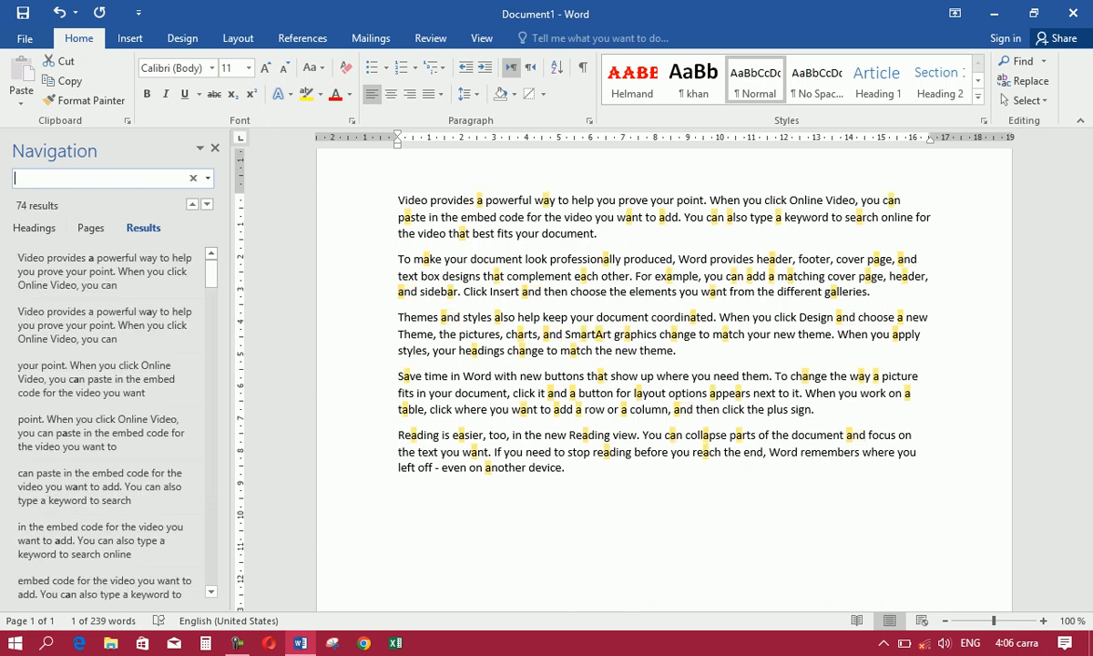
click(112, 178)
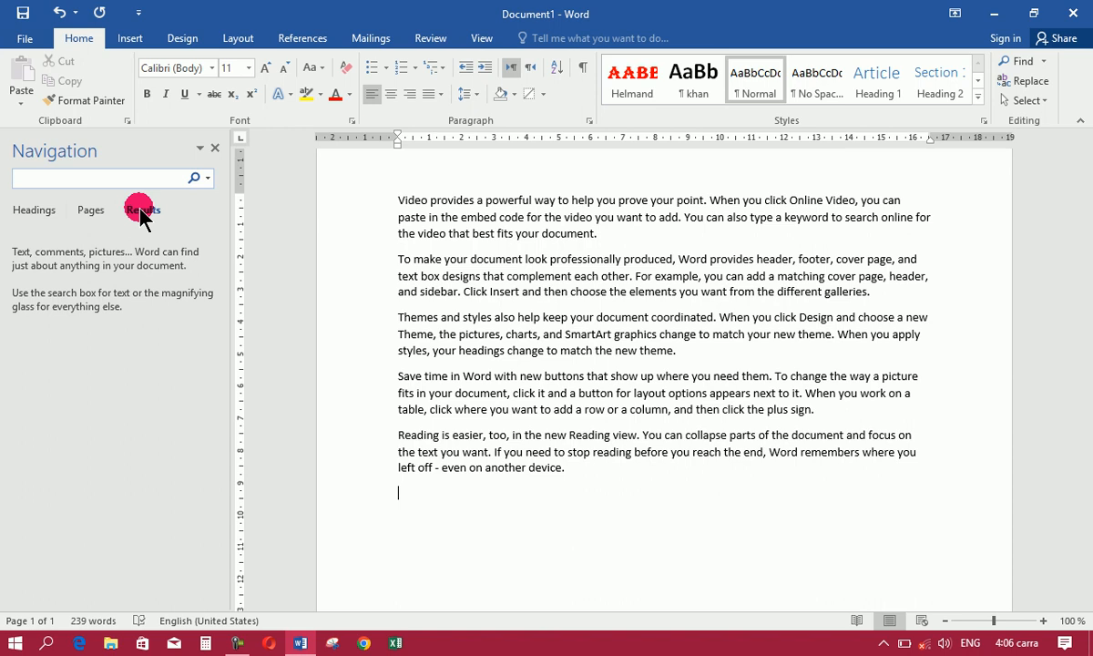
Search for "and" and go through its first six occurrences in the list of results.
text(and)
click(101, 287)
click(110, 325)
click(109, 370)
click(105, 451)
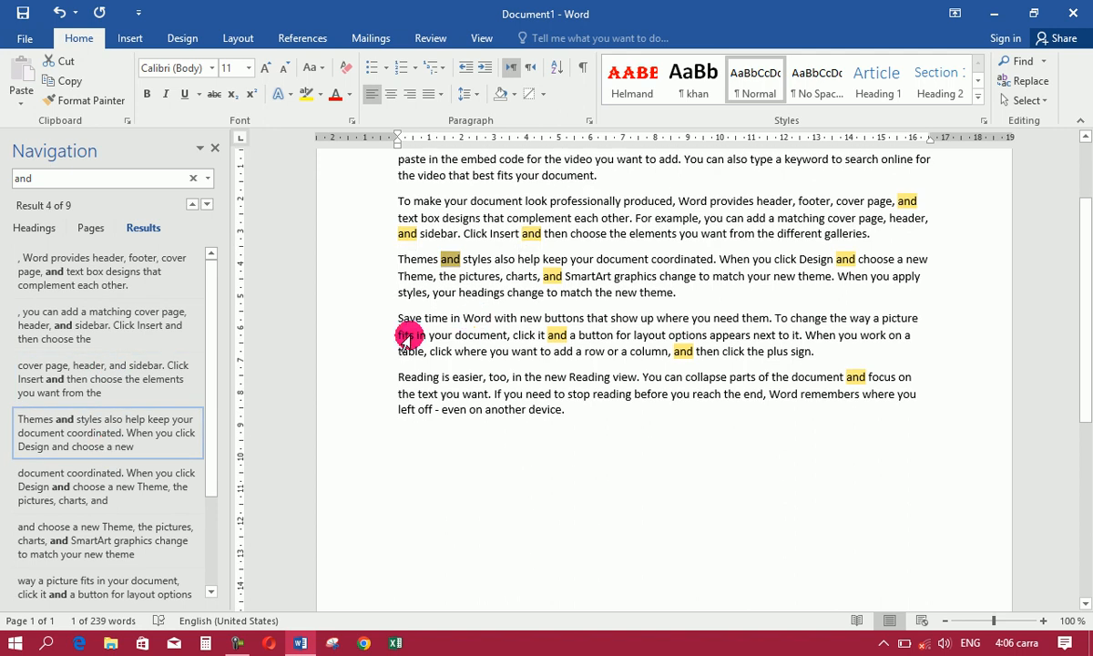
click(98, 493)
click(90, 528)
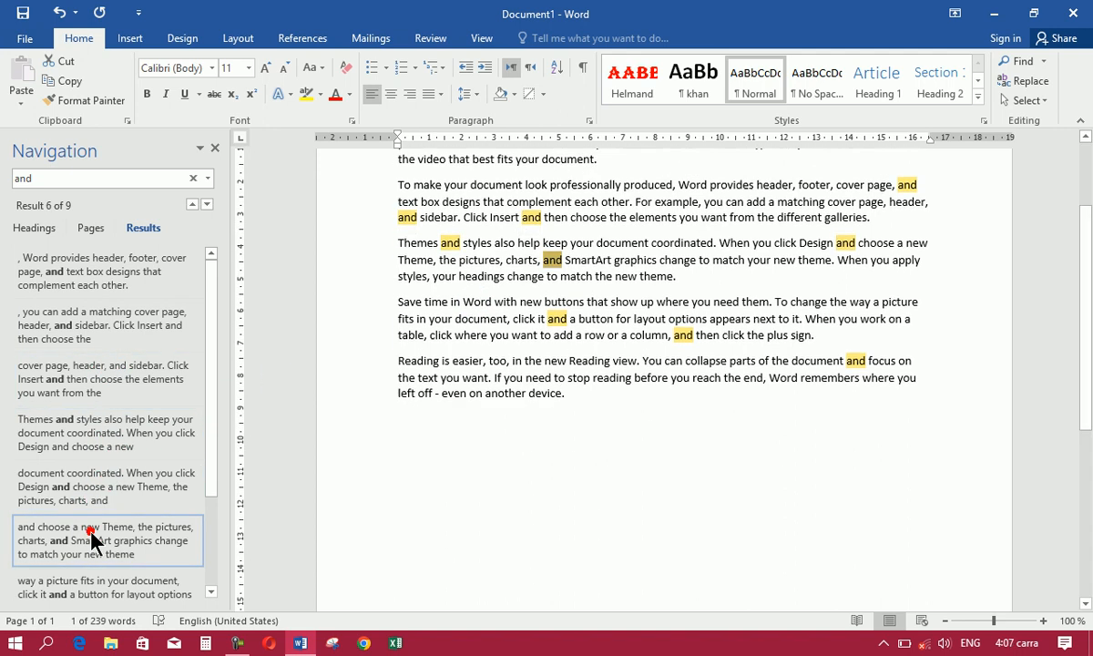
Clear the search term and close the document navigation view.
click(103, 178)
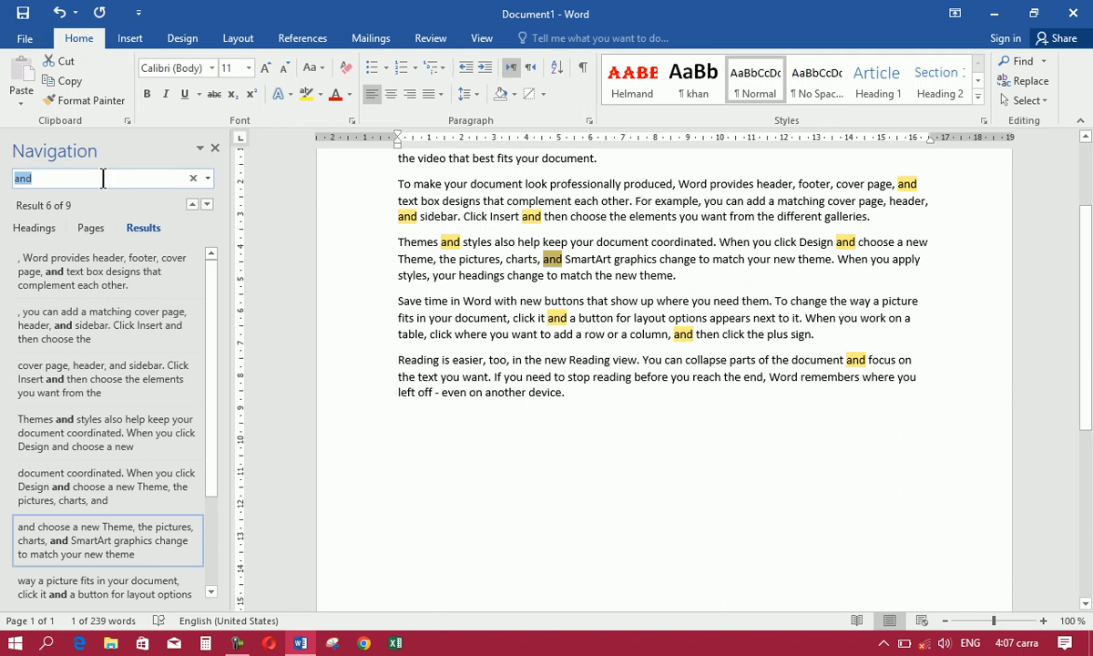
key(BackSpace)
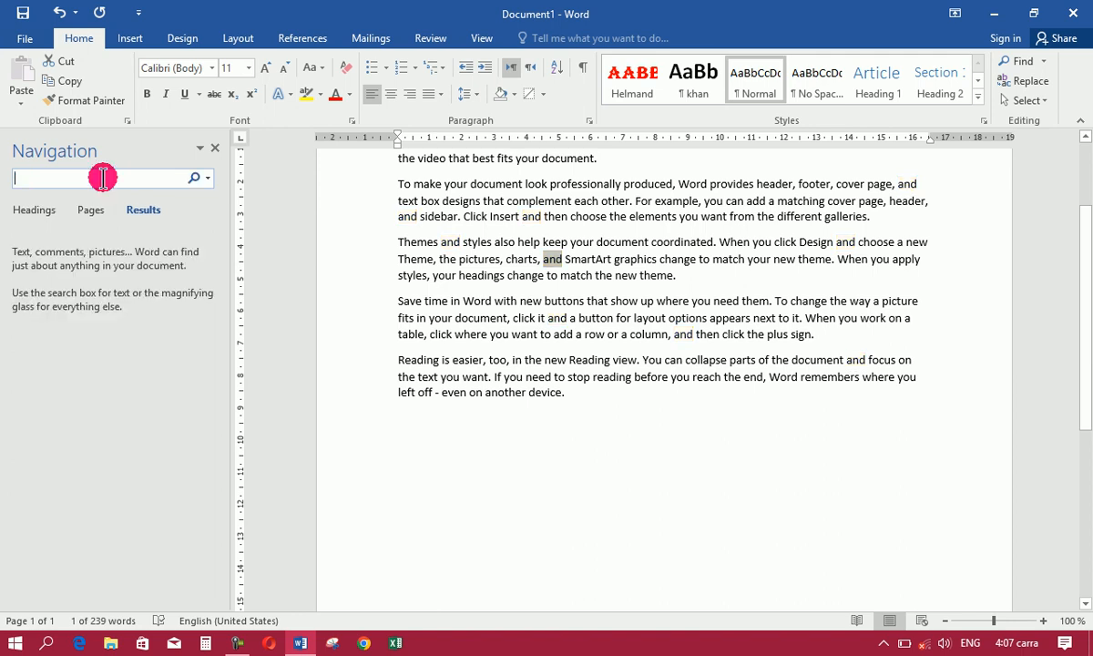
click(215, 148)
Replace the whole document text with sample paragraphs generated by =rand(90).
key(ctrl+a)
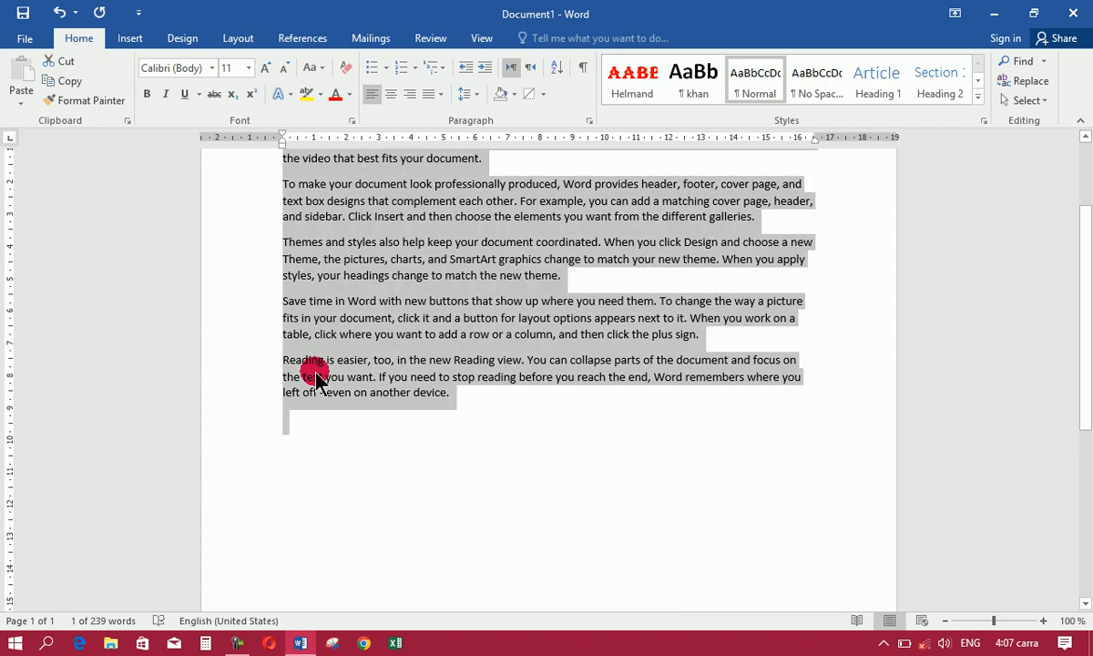
key(BackSpace)
text(=rand)
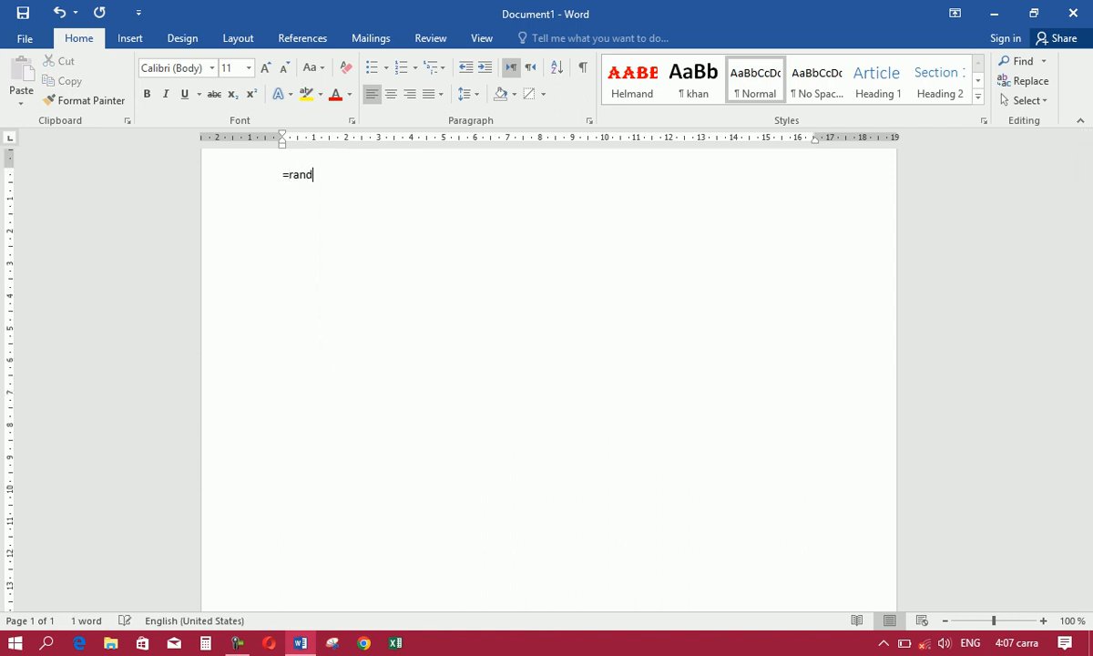
text((90))
key(Return)
Place the cursor in the first paragraph, then reopen Find and clear the previous search term.
drag(1084, 552, 1084, 157)
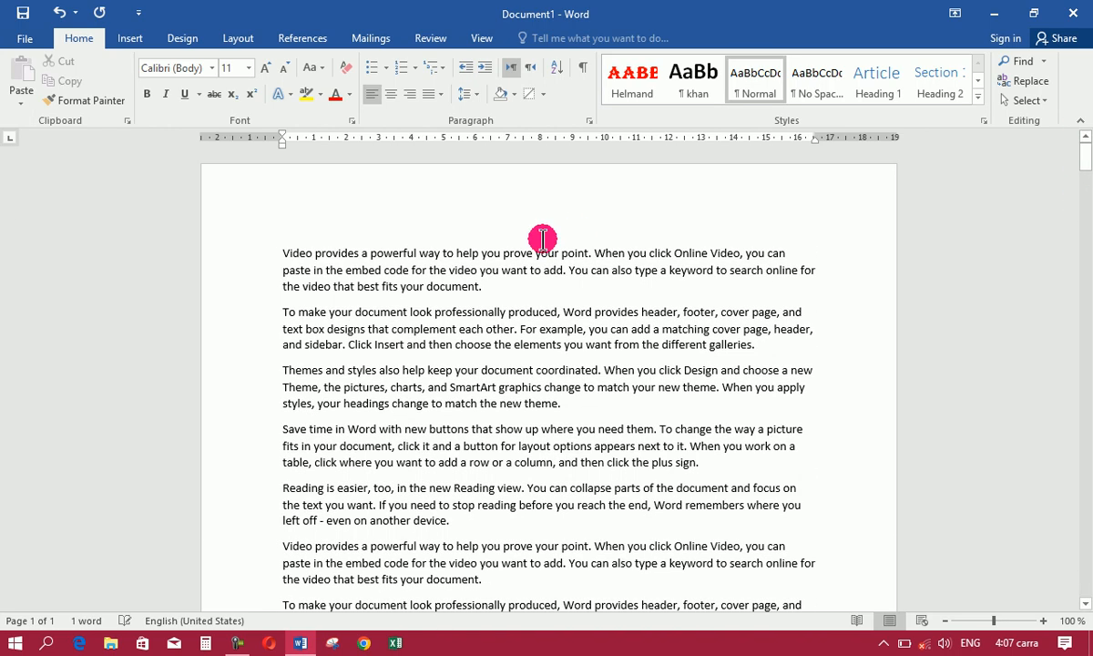
click(521, 280)
click(1044, 61)
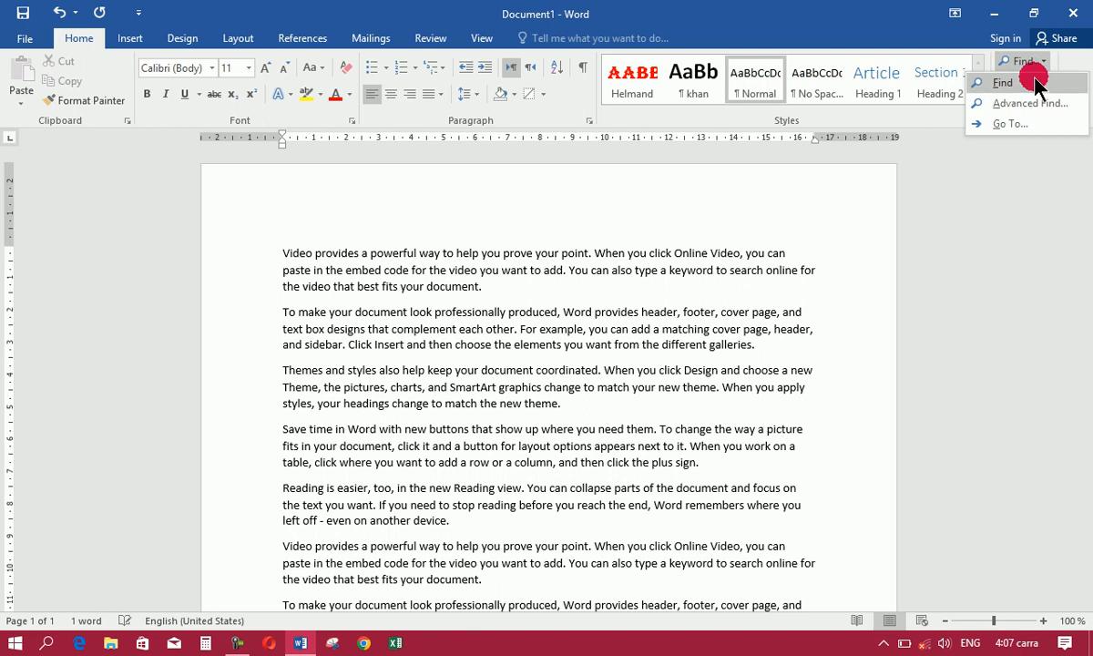
click(1050, 77)
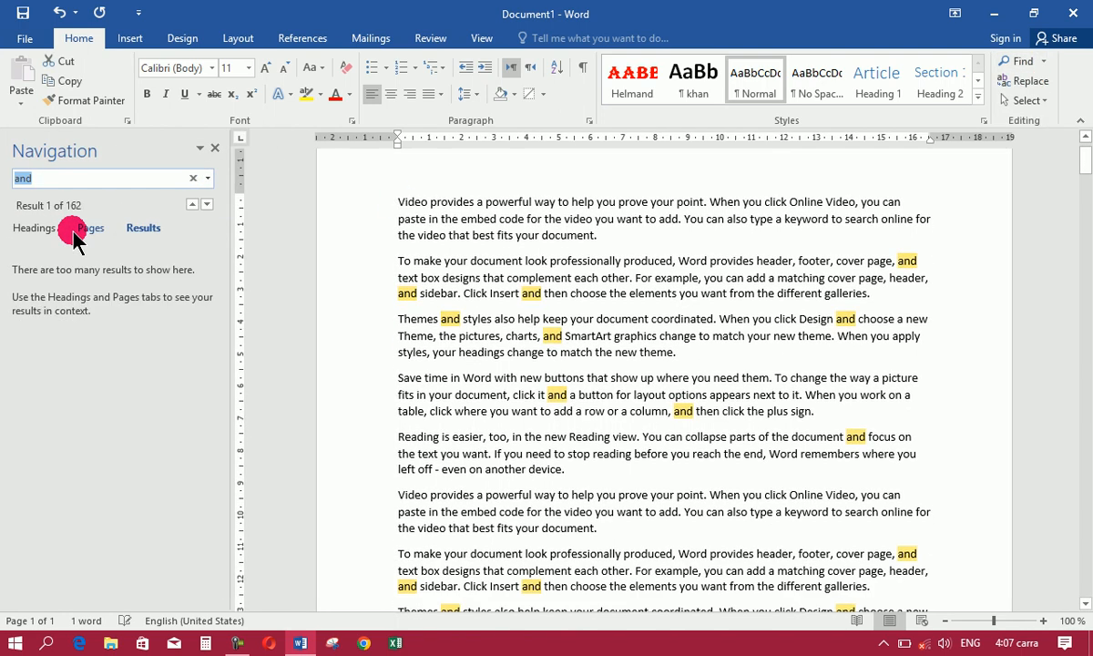
key(BackSpace)
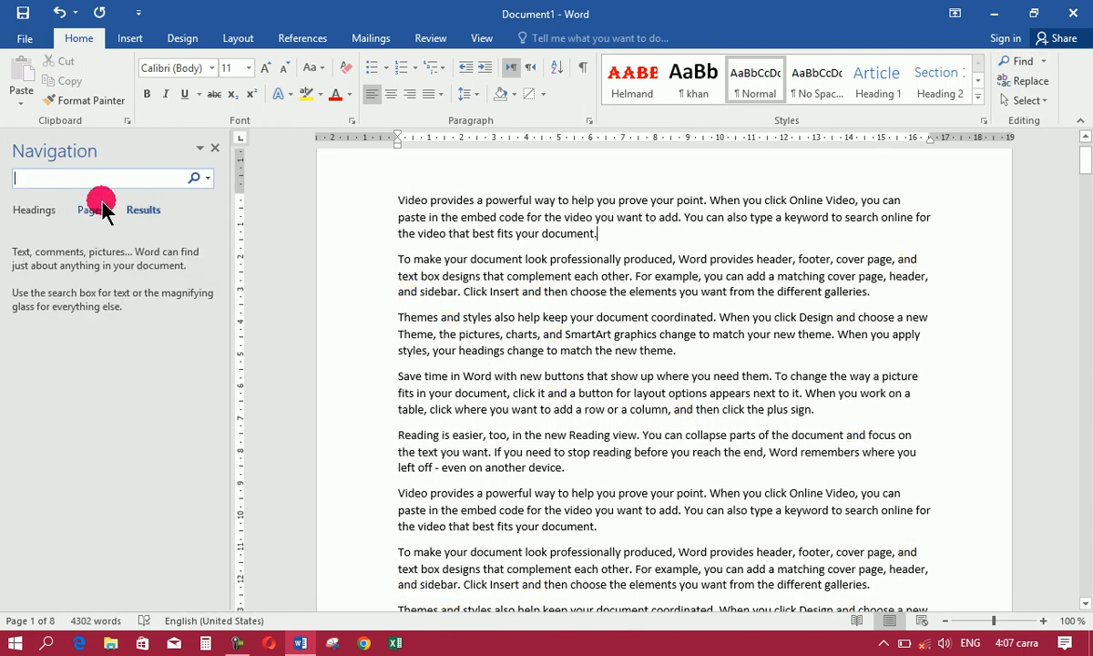
Browse the document by its page thumbnails, jumping to several pages and back to page 1.
click(91, 209)
click(113, 321)
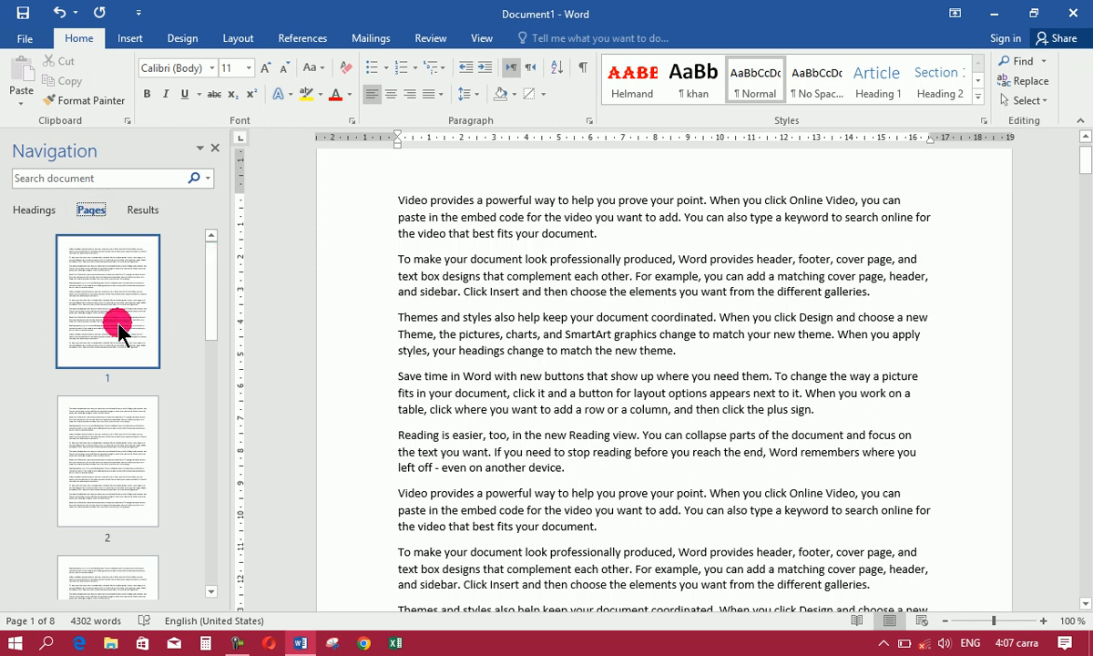
click(109, 524)
click(107, 574)
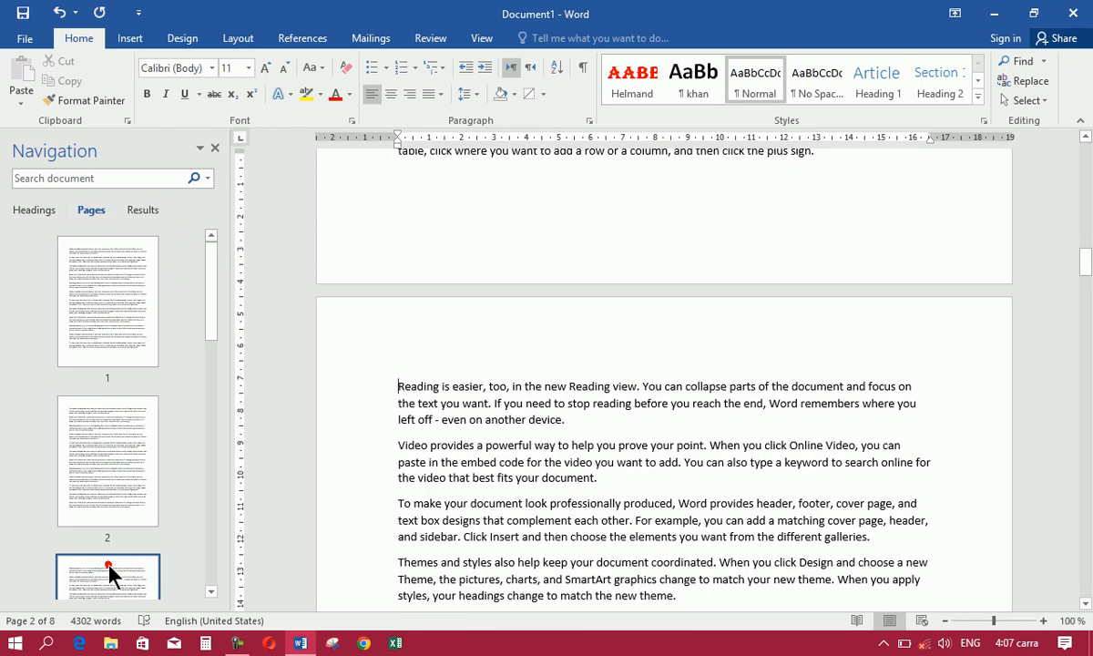
drag(216, 308, 215, 220)
click(80, 422)
click(91, 492)
click(111, 303)
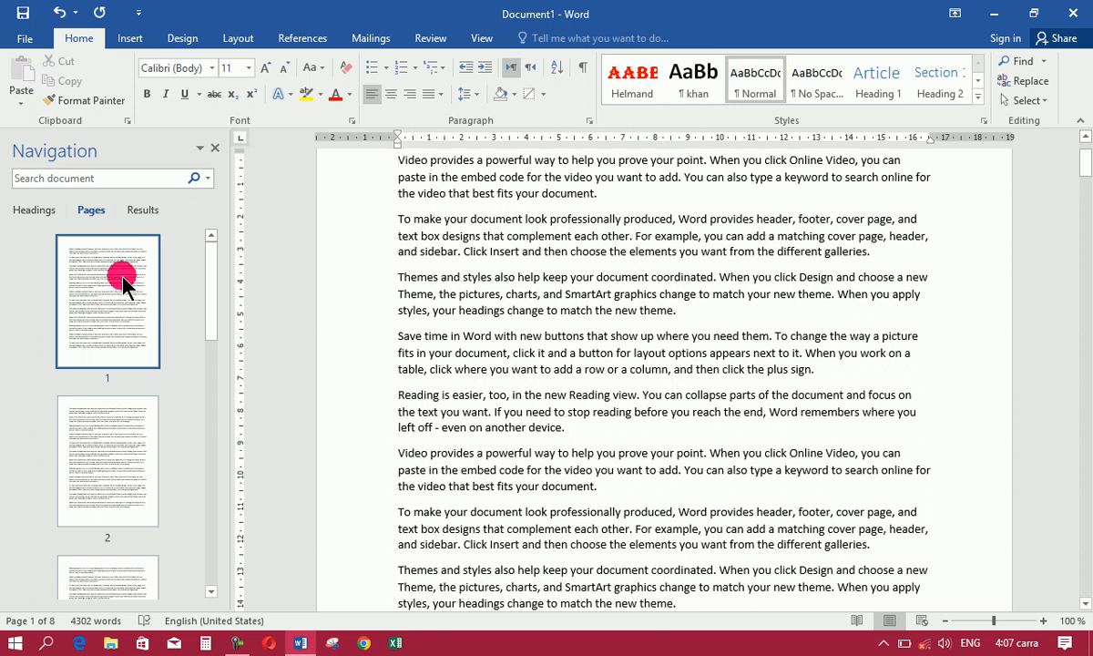
Compare the Results view with the page thumbnails and return to page 1.
click(143, 211)
click(100, 211)
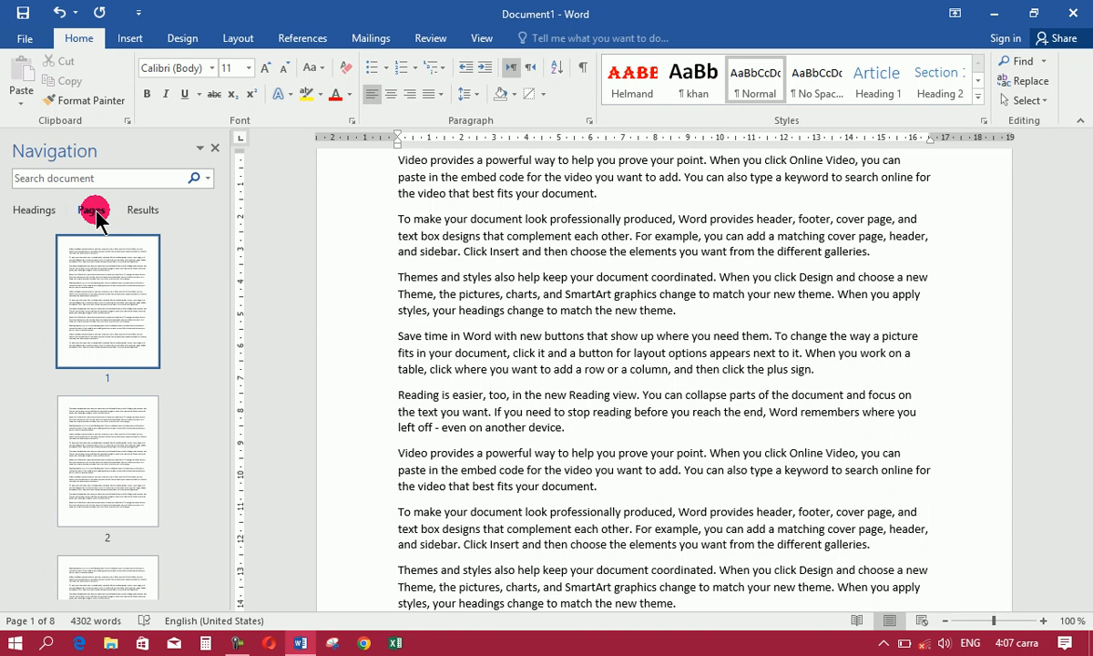
click(103, 421)
click(110, 590)
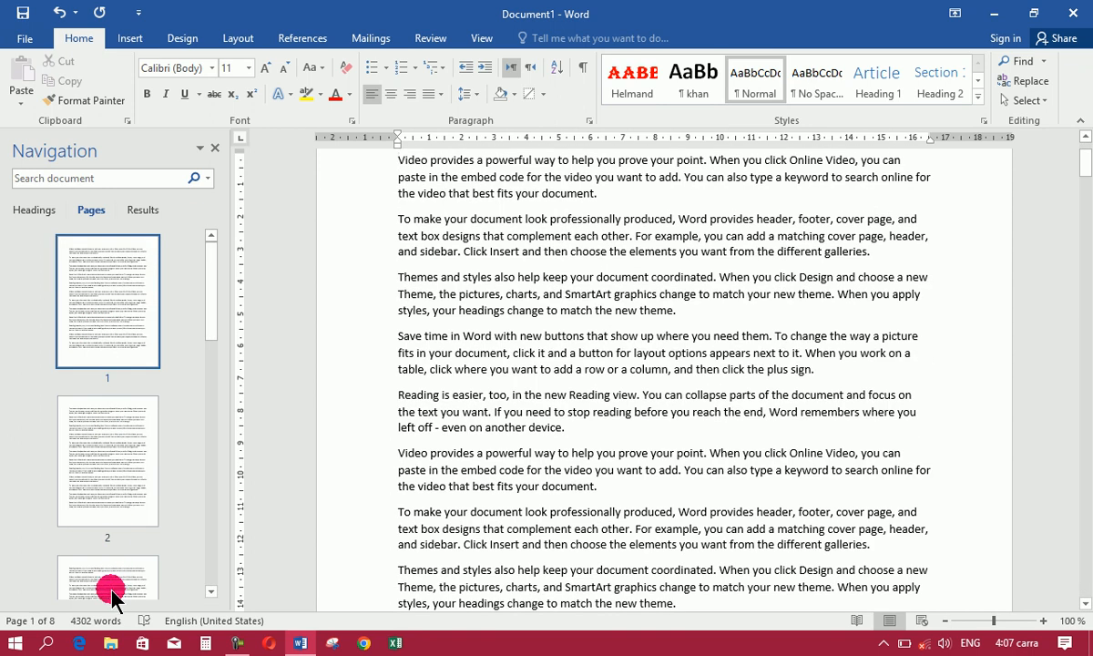
click(117, 294)
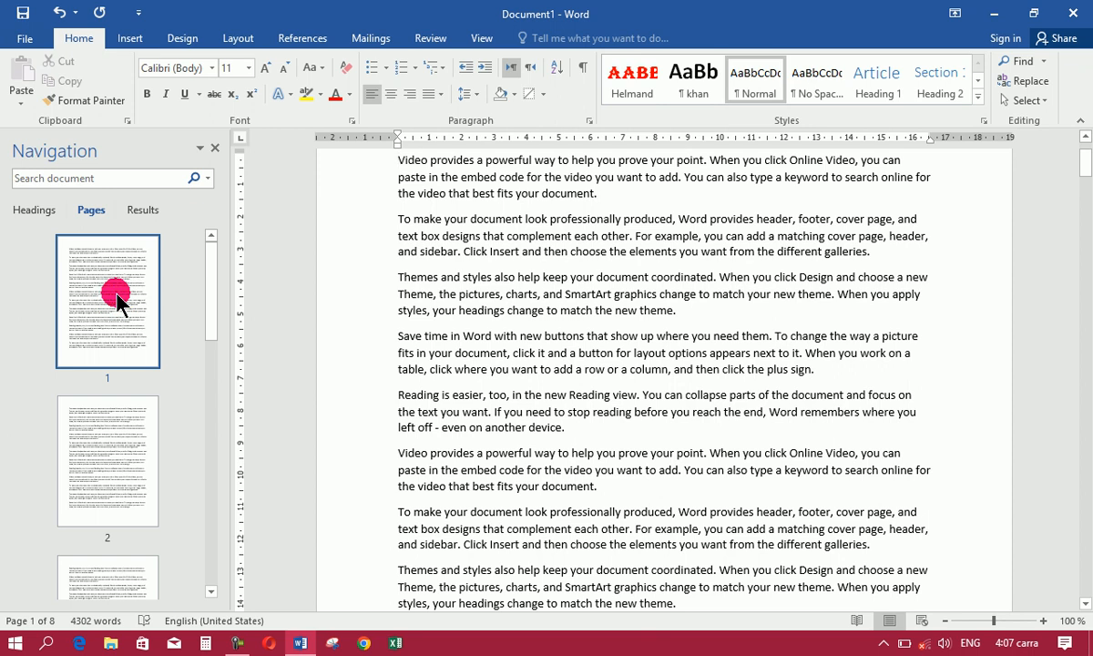
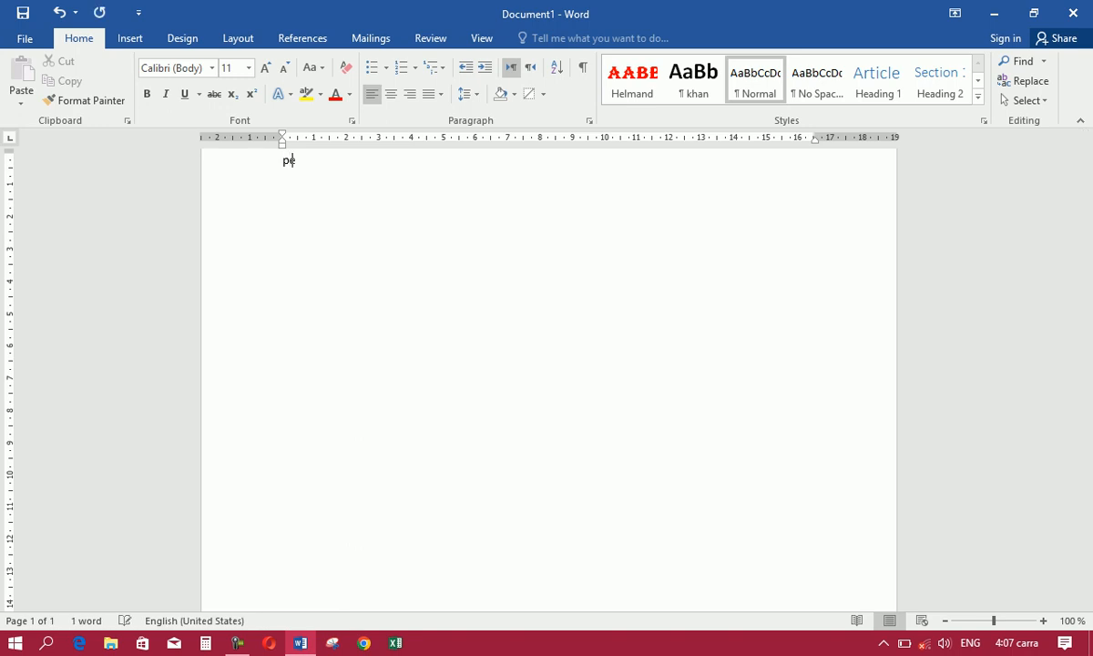
Apply the Heading 1 style to the line "pen".
click(876, 87)
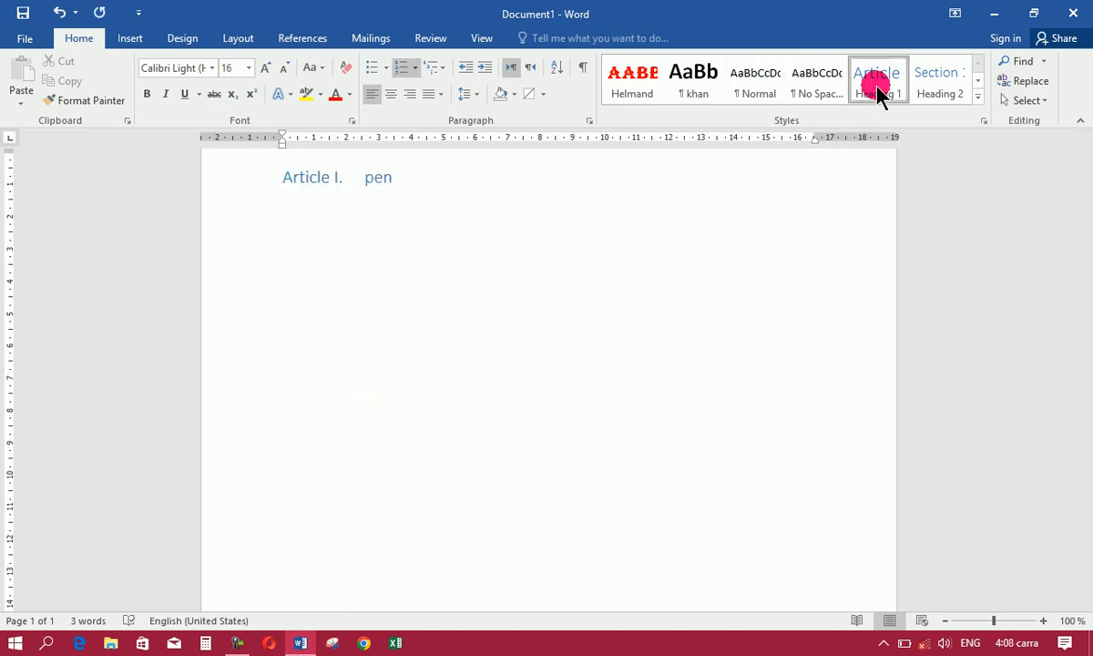
Fill the area below the Pen heading with sample paragraphs generated by =rand().
key(Return)
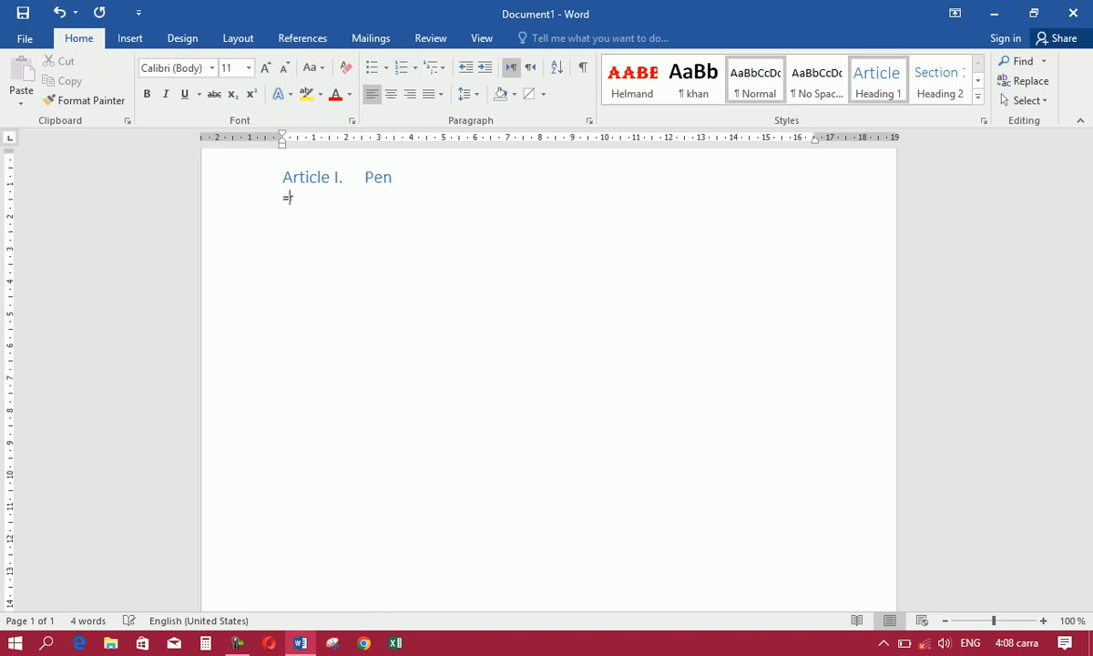
text(=rand())
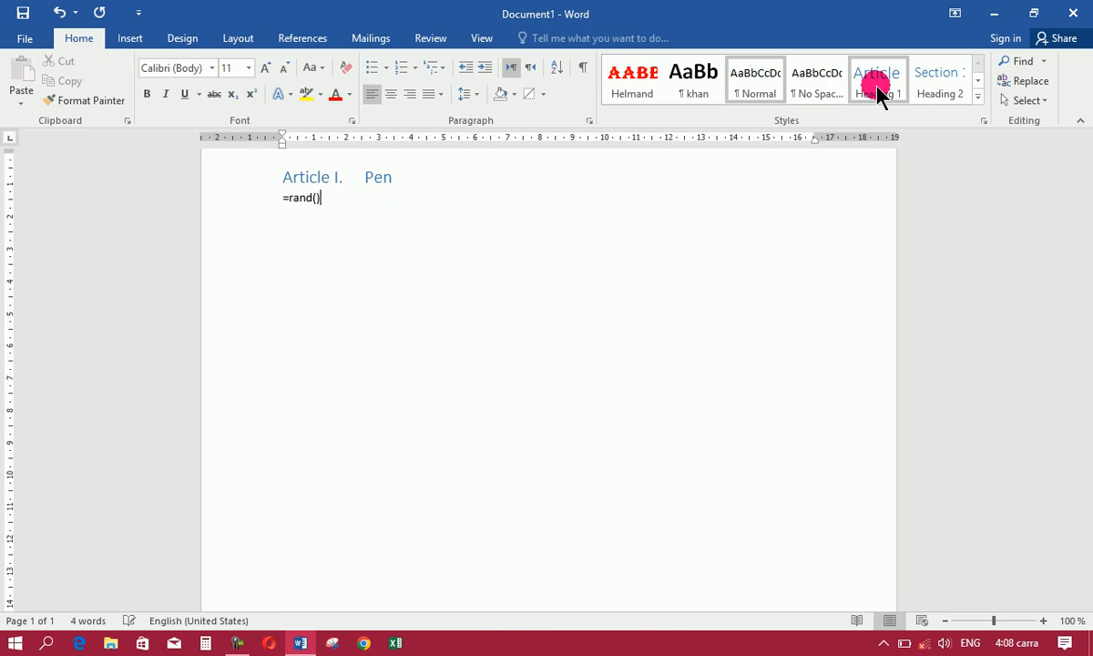
key(Return)
Add a "pencil" heading in Heading 1 style on a new page, with =rand() sample paragraphs below it.
click(876, 88)
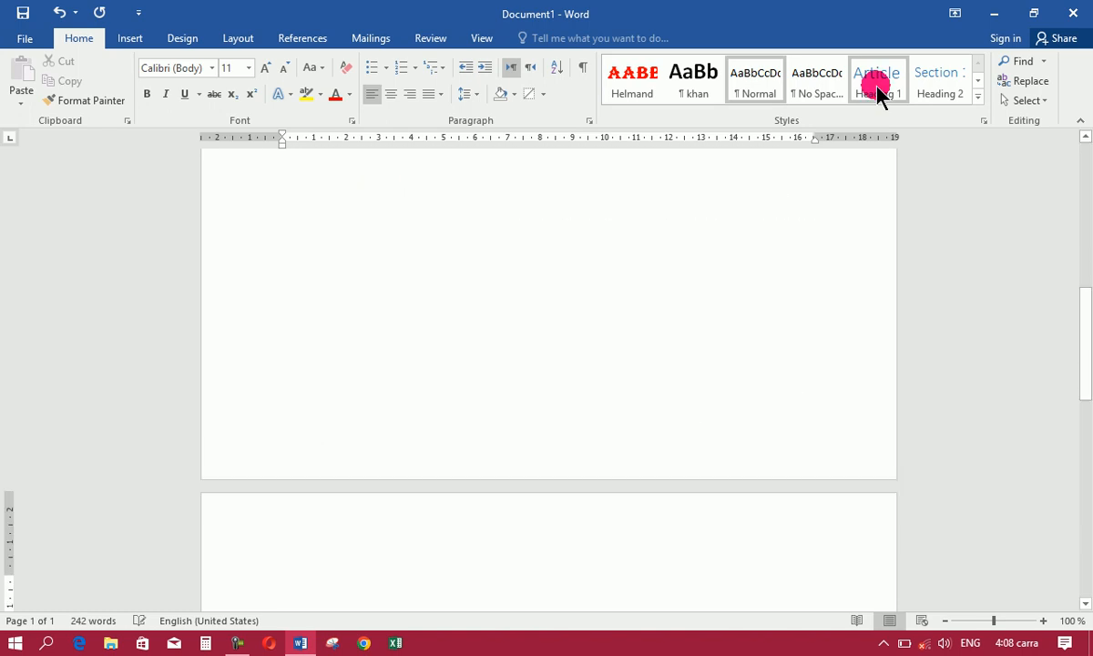
text(pencil)
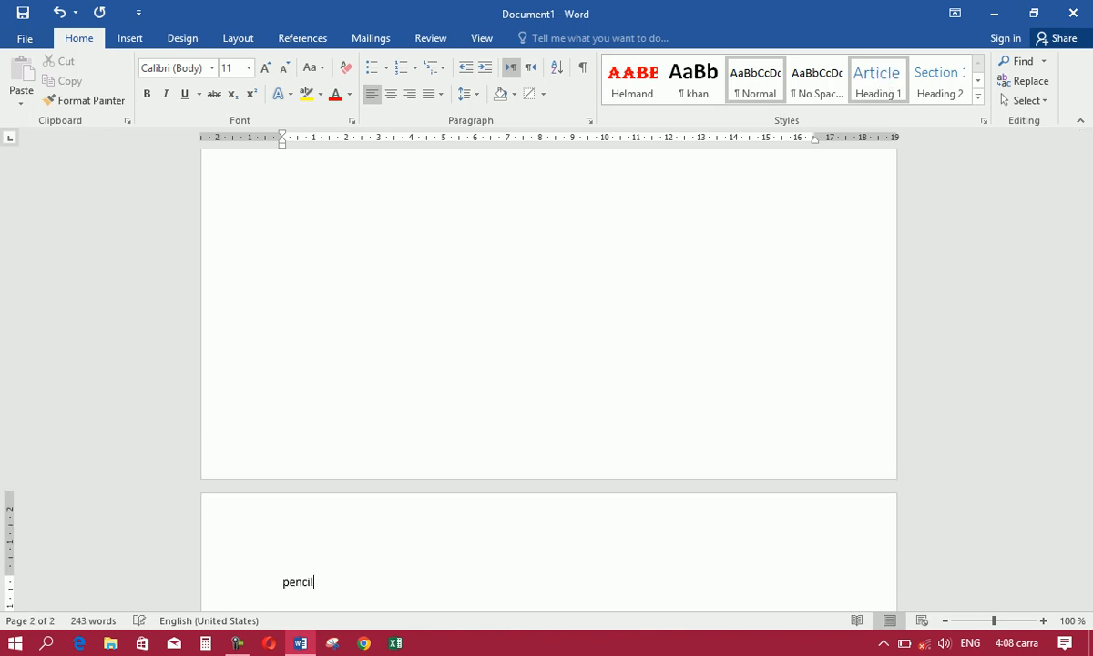
click(883, 82)
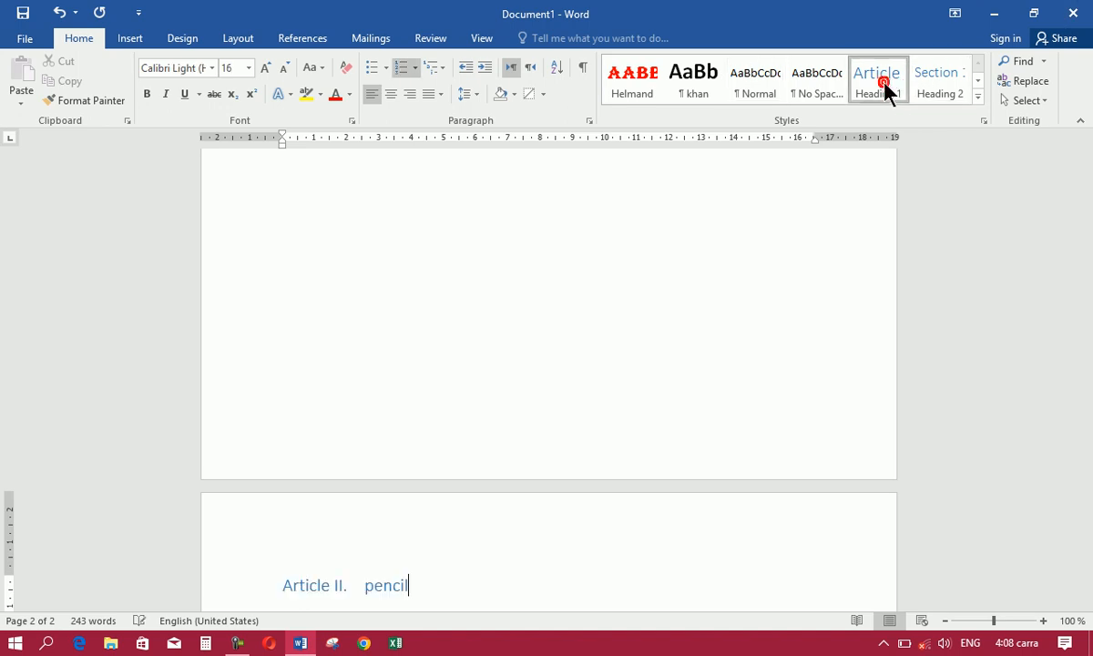
key(Return)
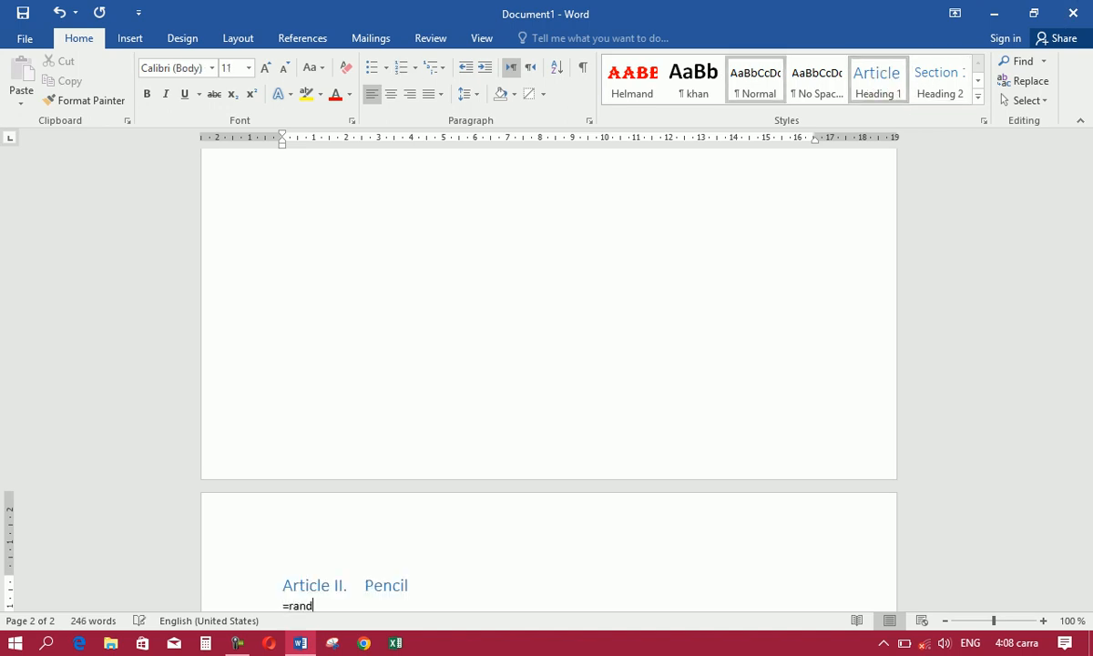
text(=rand())
key(Return)
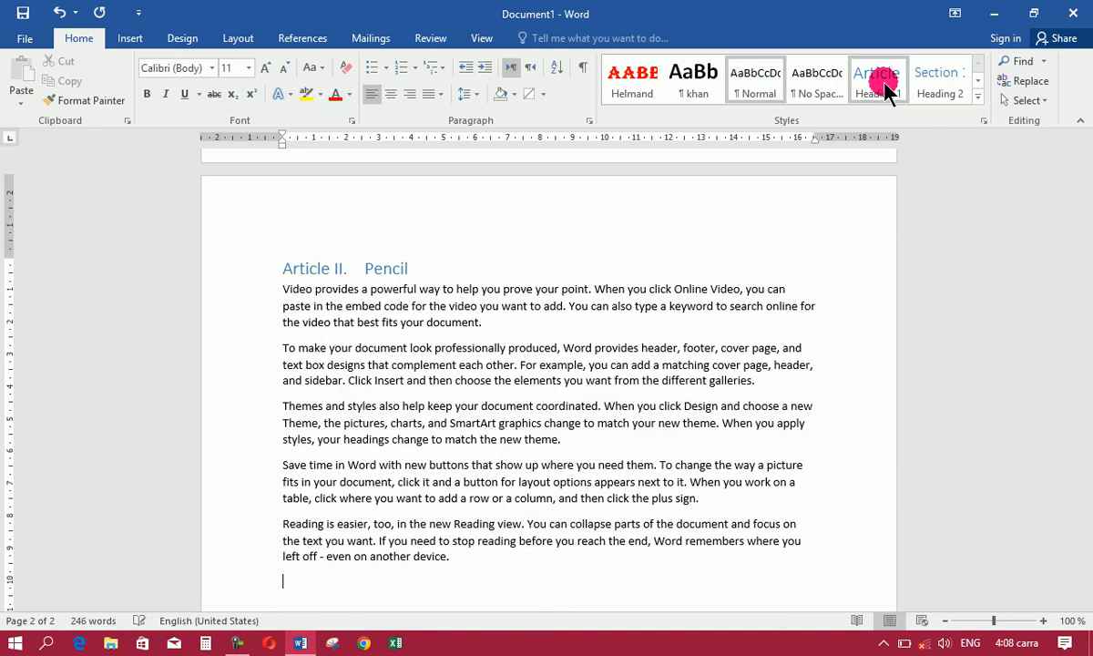
Start another page with the heading "Book" in Heading 1 style and generate =rand() sample paragraphs below it.
key(ctrl+Return)
text(Book)
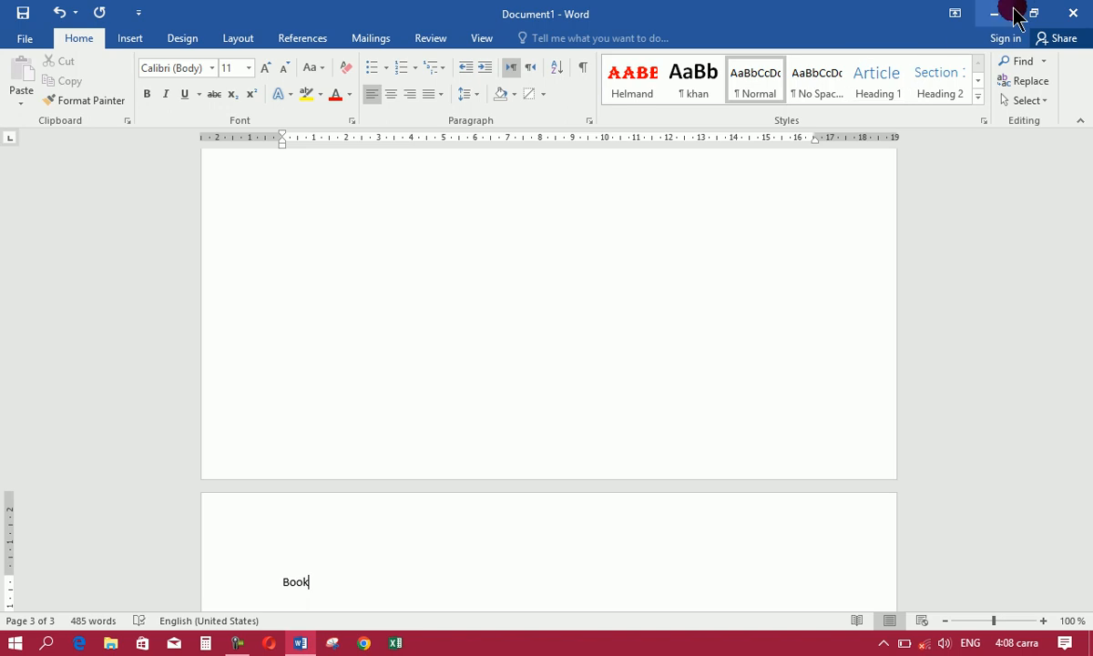
click(878, 75)
key(Return)
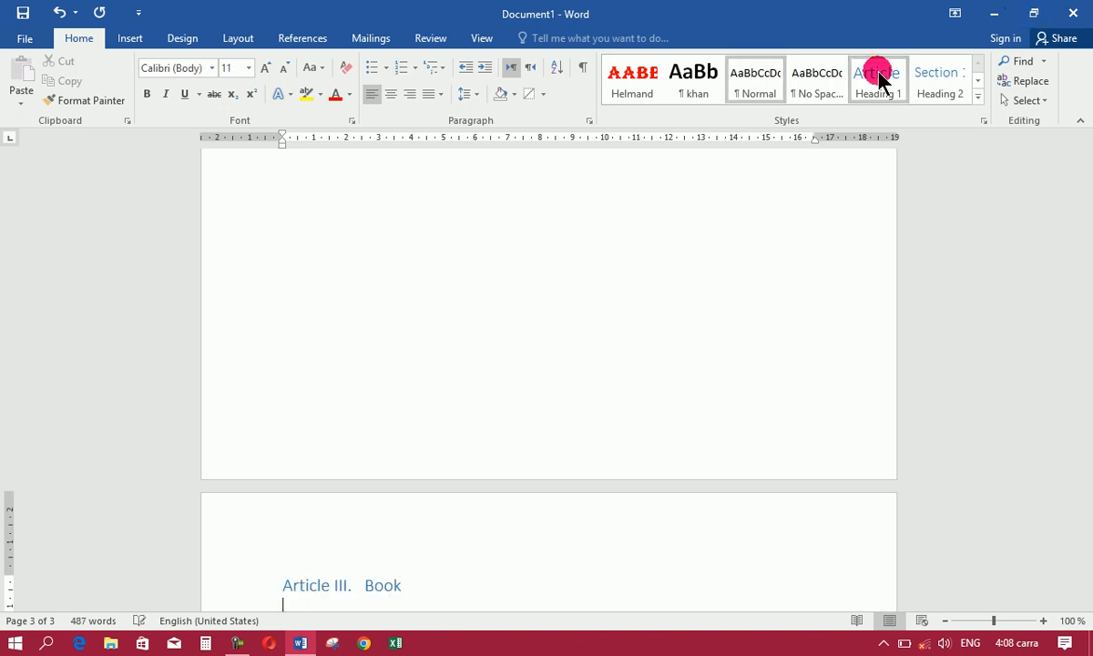
text(=rand)
click(878, 73)
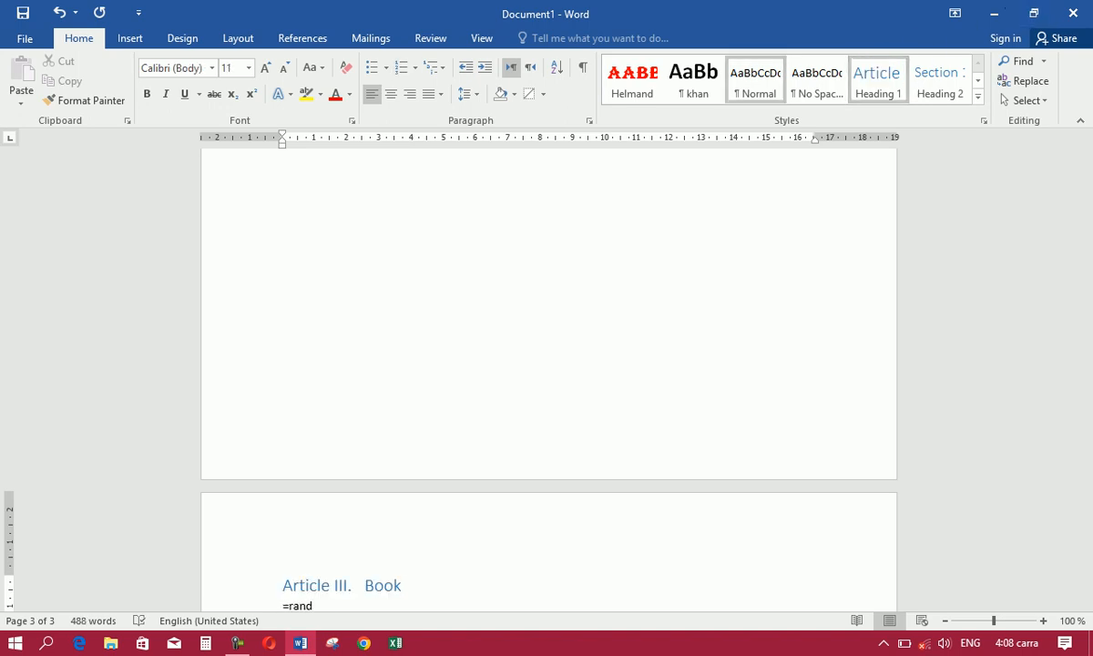
text(rand())
key(Return)
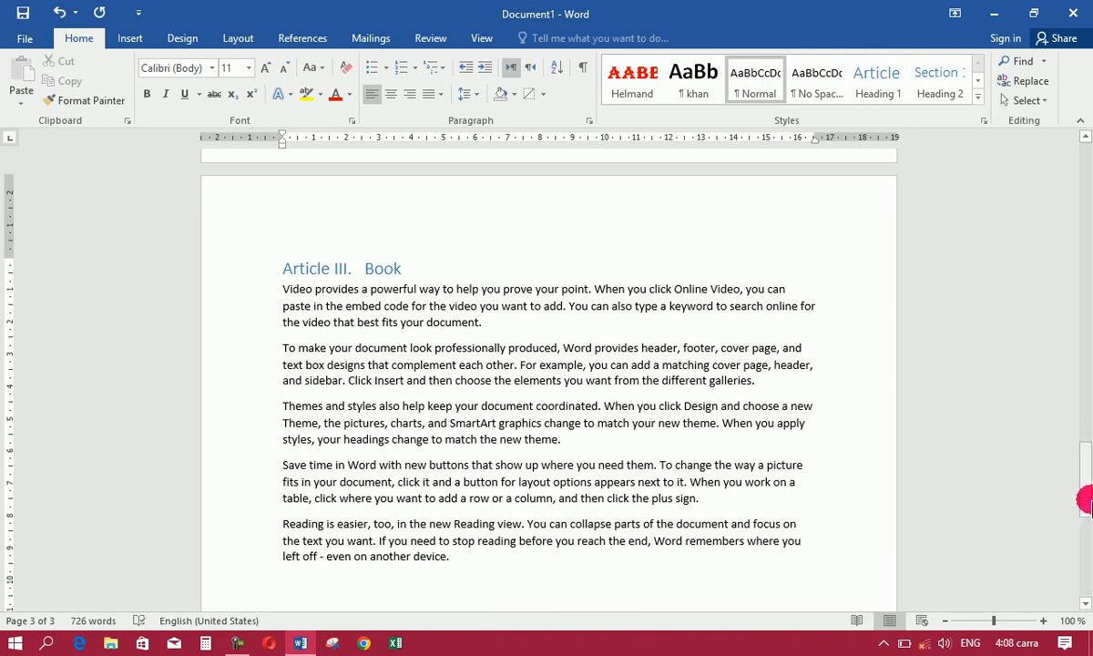
Return to page 1 and place the cursor in the first paragraph under the Pen heading.
drag(1084, 499, 683, 292)
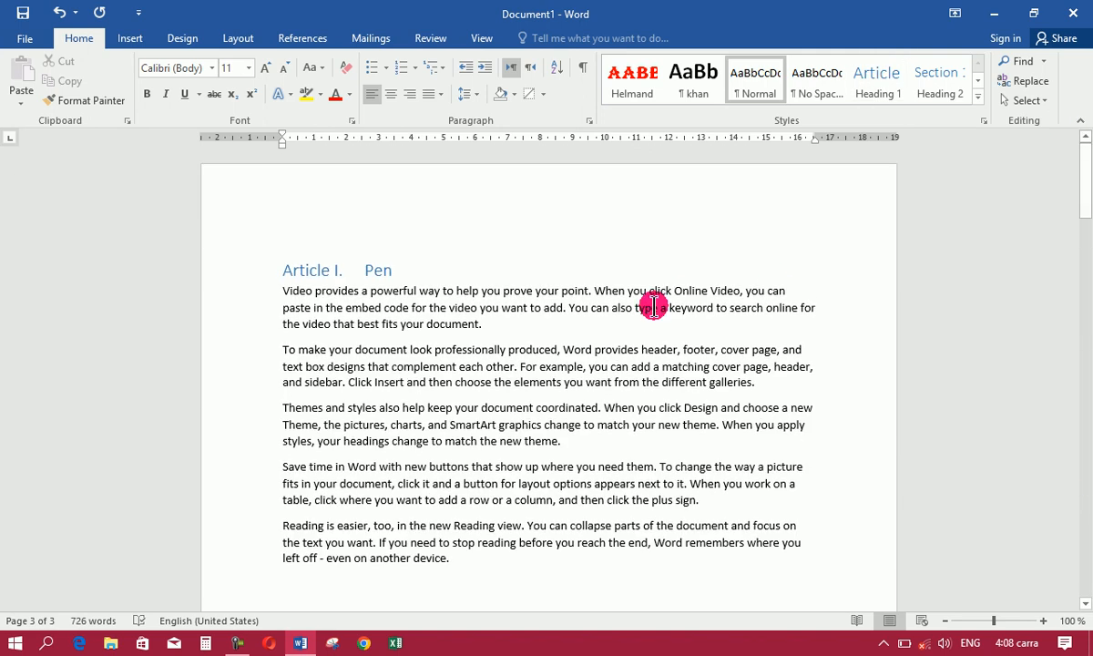
click(654, 307)
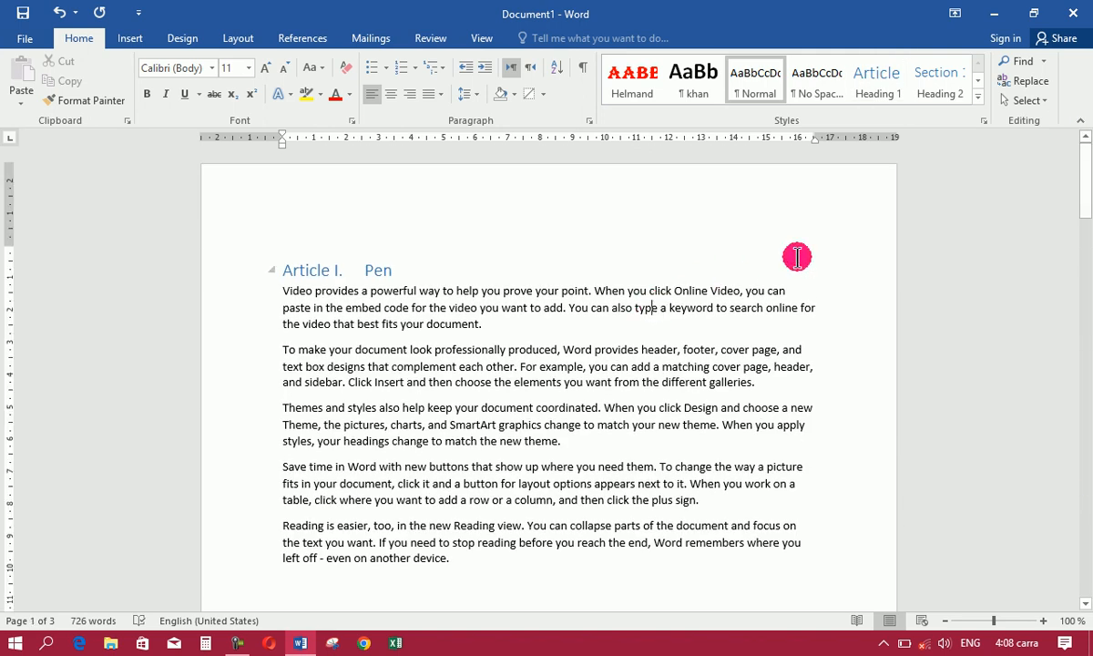
click(1042, 61)
click(1057, 103)
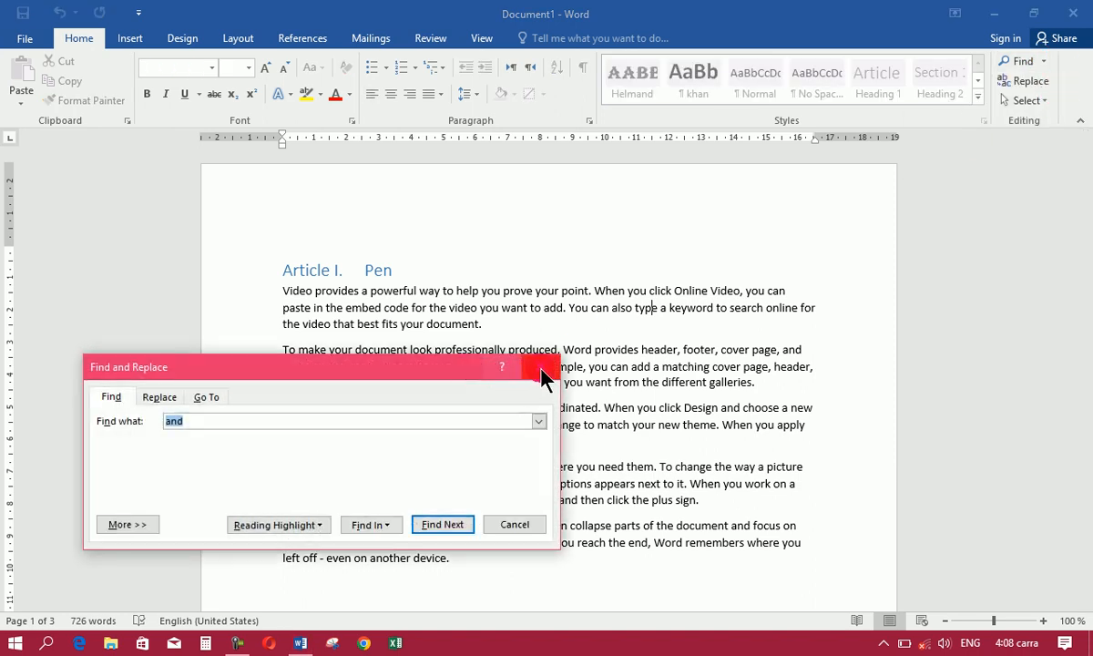
click(534, 369)
Open the Find navigation pane, clear the search term "and" and switch to the Headings view.
click(1046, 61)
click(967, 79)
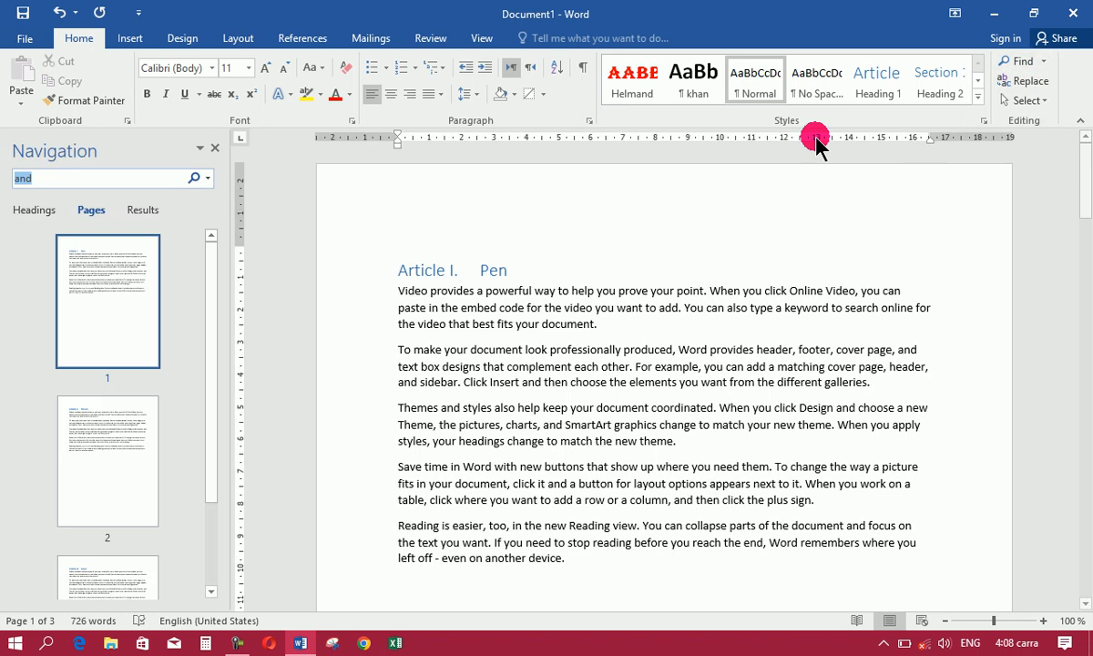
key(BackSpace)
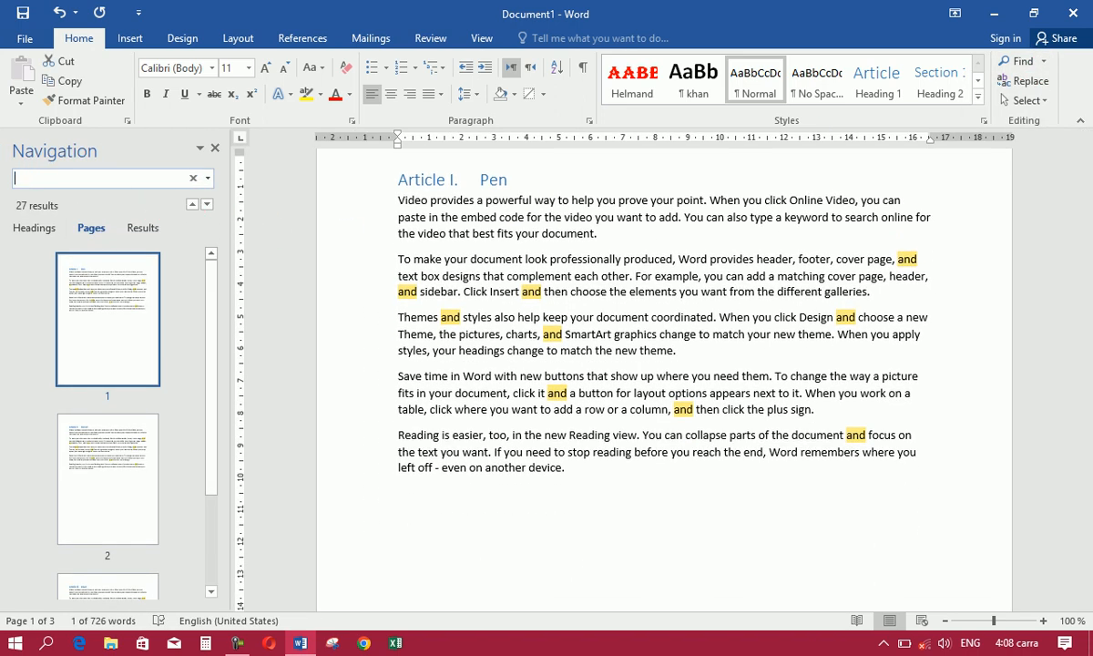
click(143, 210)
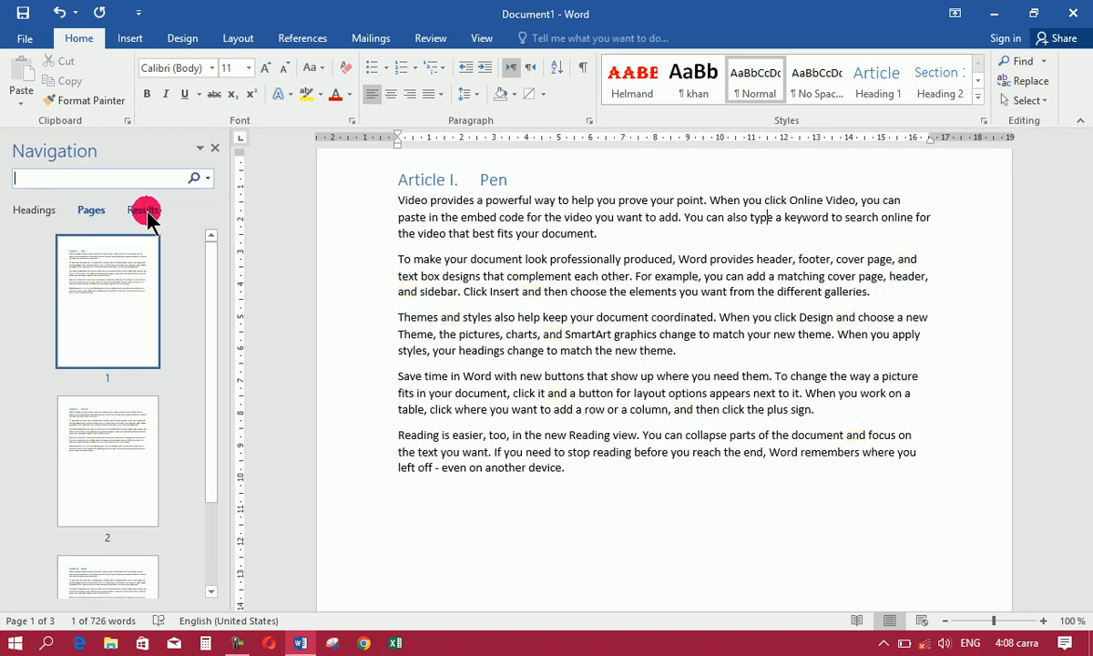
click(90, 211)
click(42, 215)
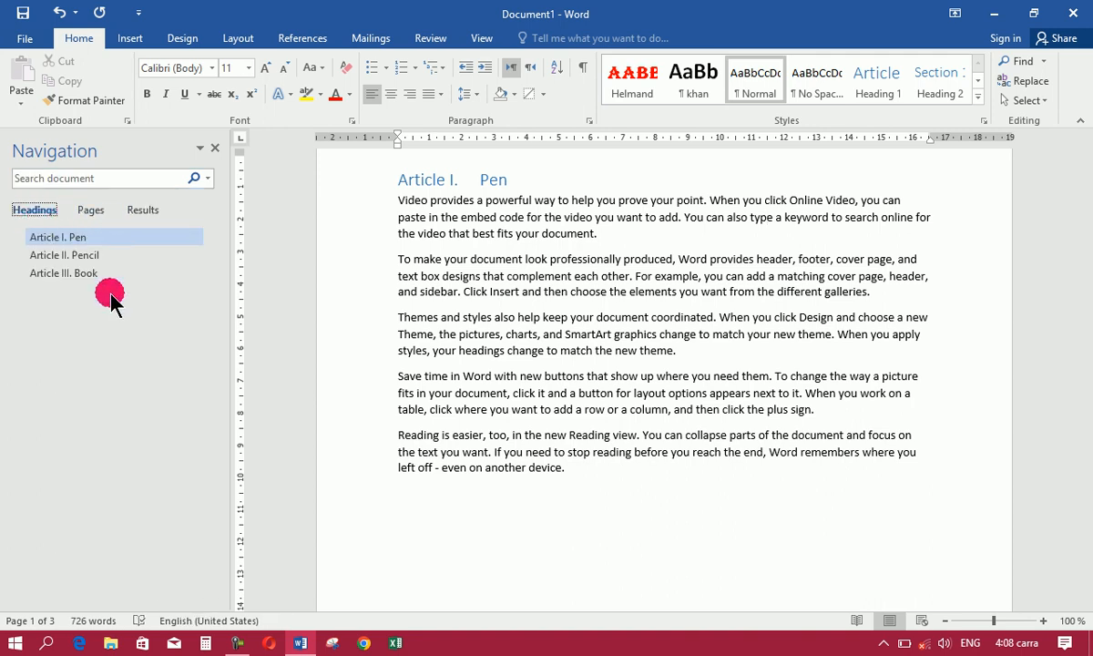
Jump through the Pen, Pencil and Book headings twice using the Navigation pane, ending at Book.
click(71, 238)
click(79, 254)
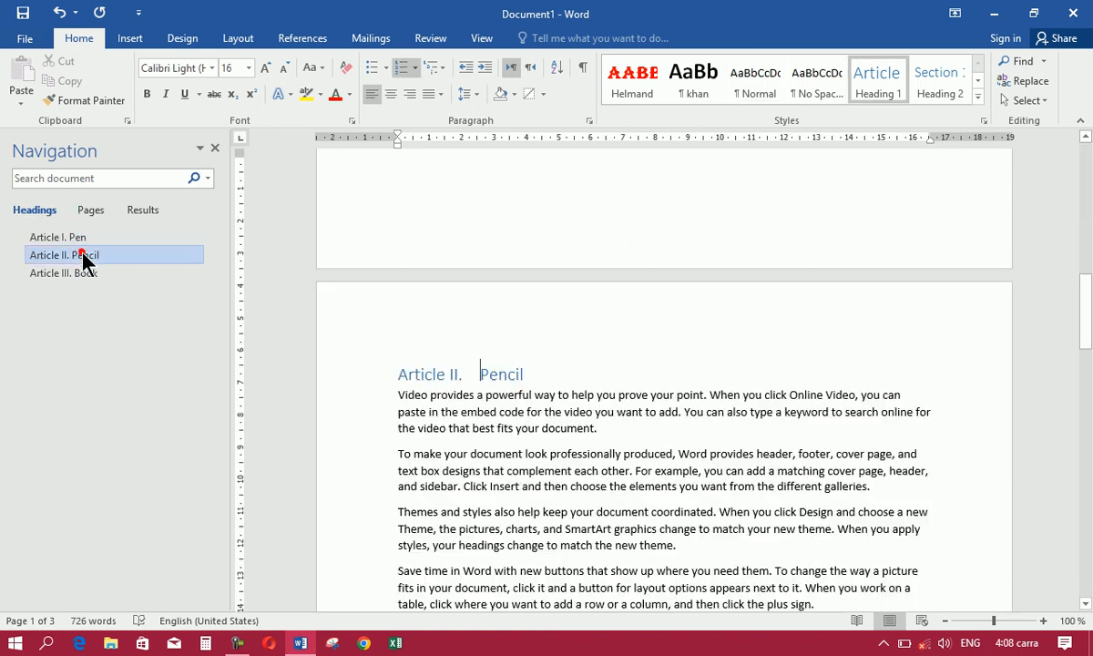
click(82, 274)
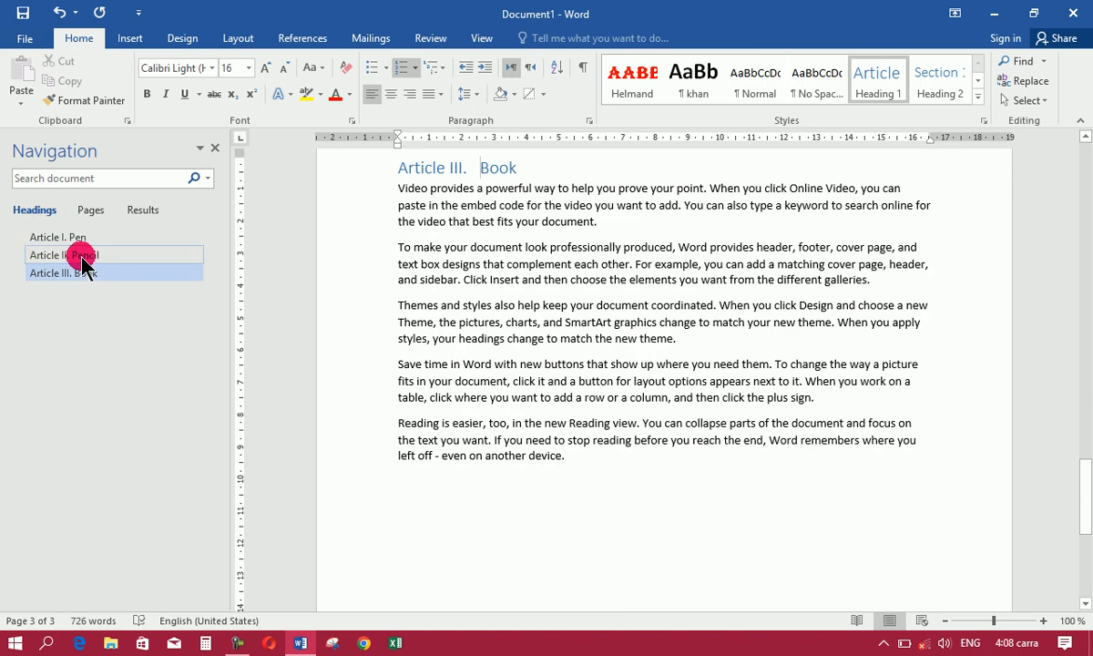
click(76, 237)
click(82, 256)
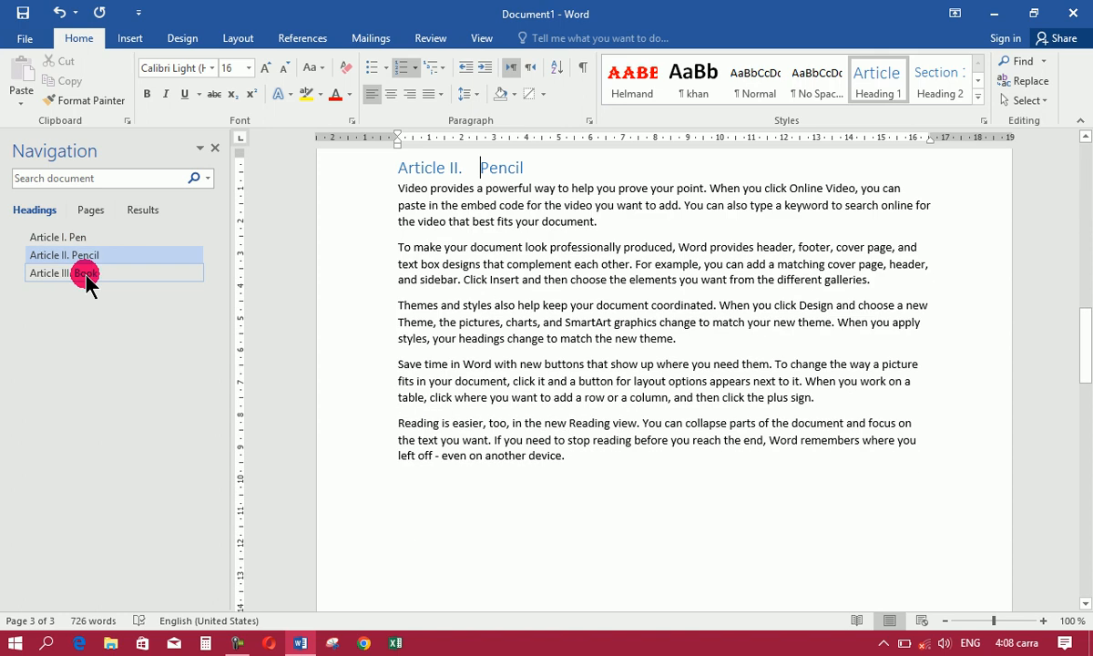
click(84, 275)
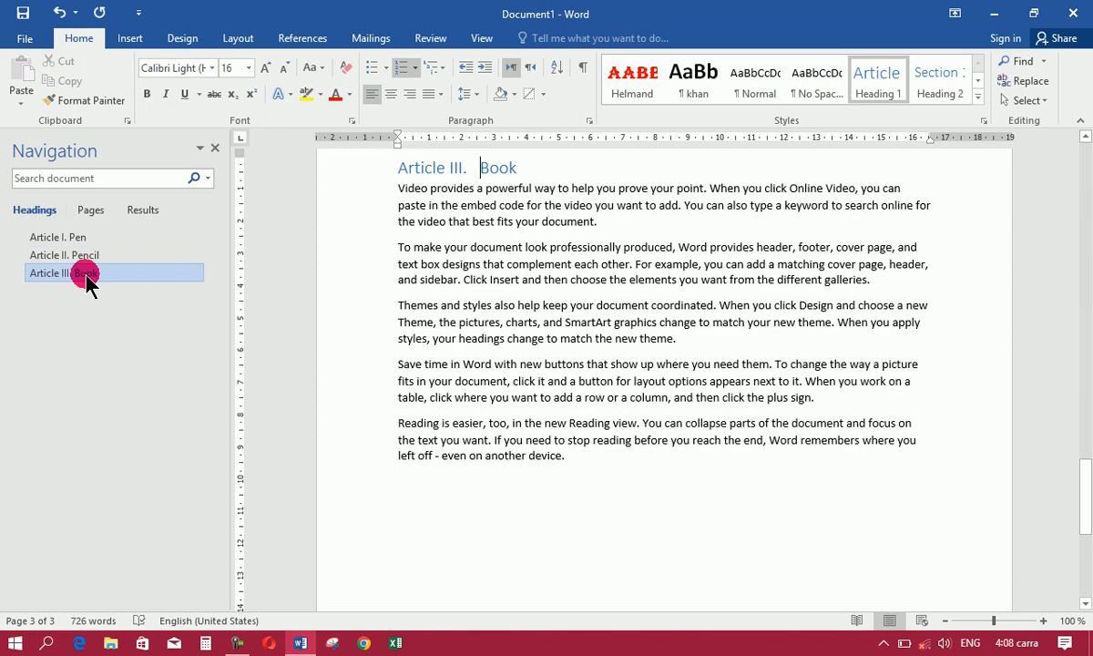
Add a fourth page after the Book text with the heading "car" in Heading 1 style and =rand() sample paragraphs.
click(606, 461)
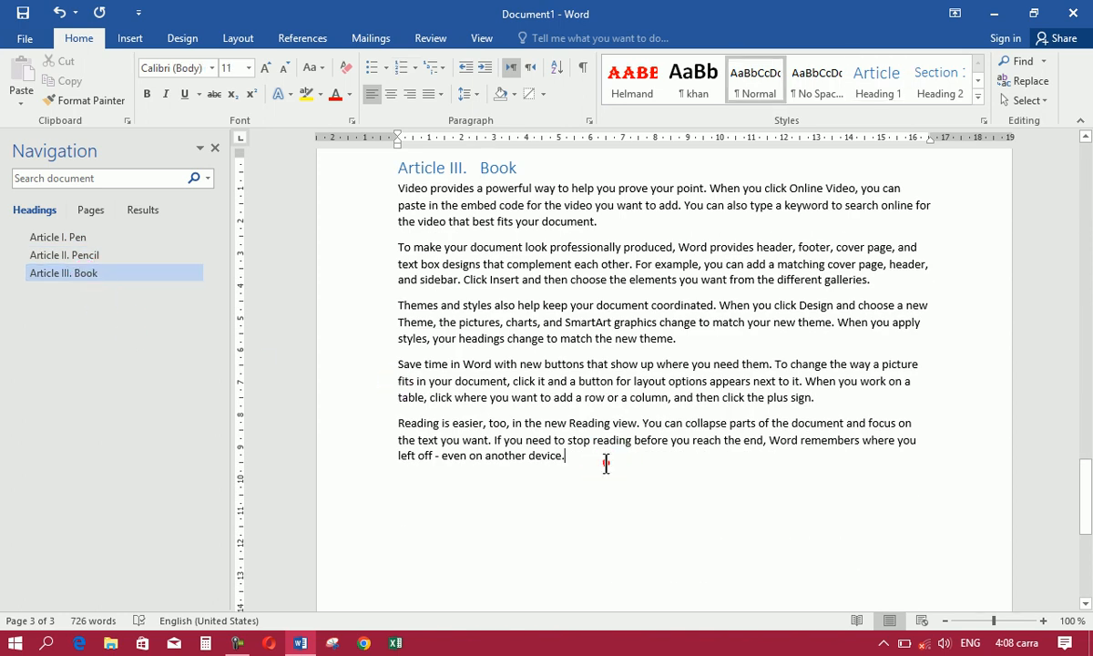
key(Return)
key(ctrl+Return)
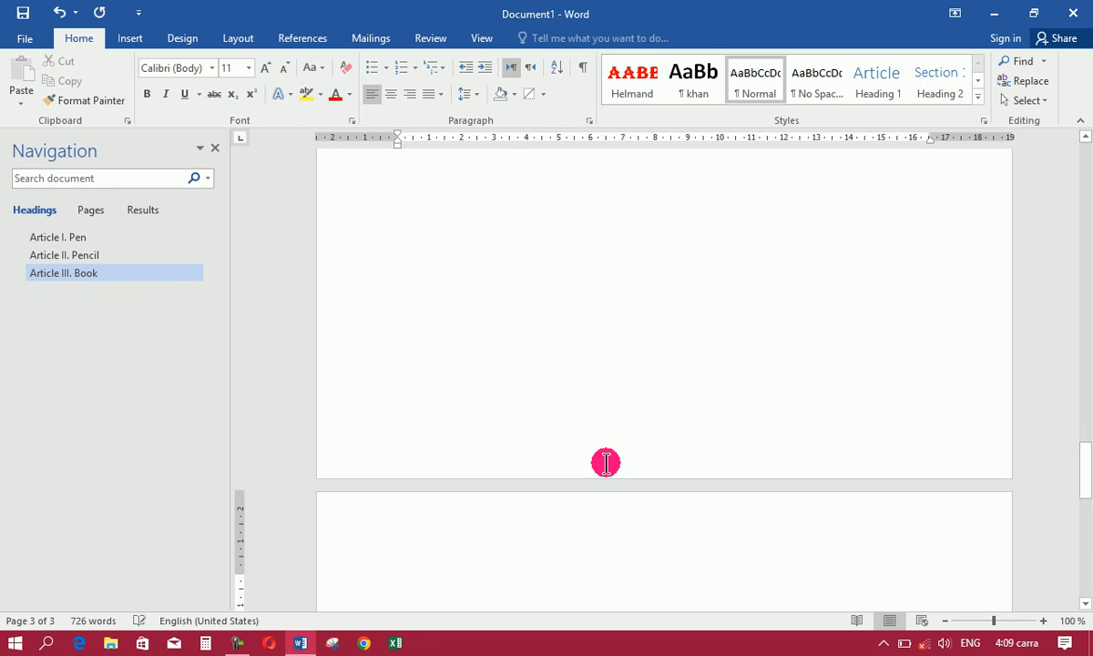
text(r)
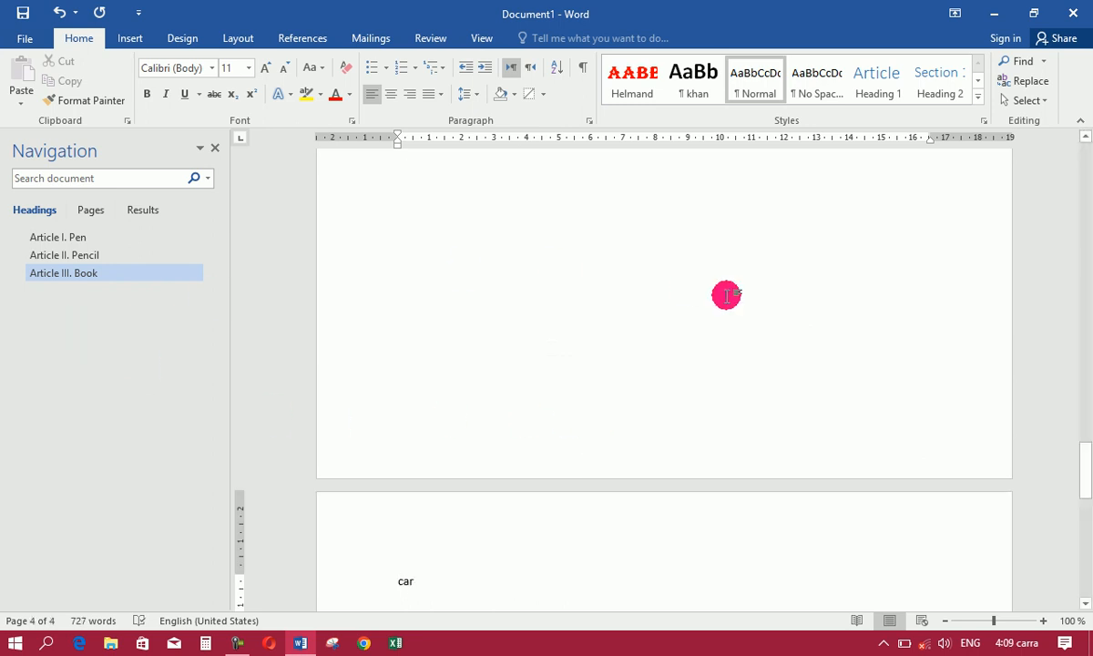
click(880, 89)
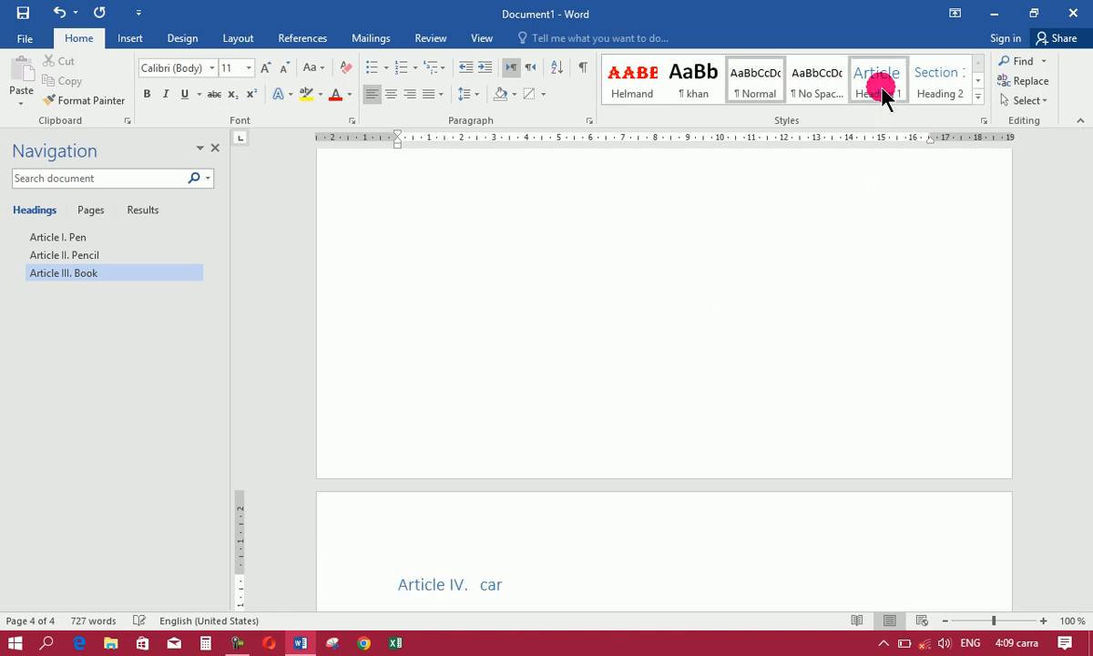
key(Return)
text(=rand())
key(Return)
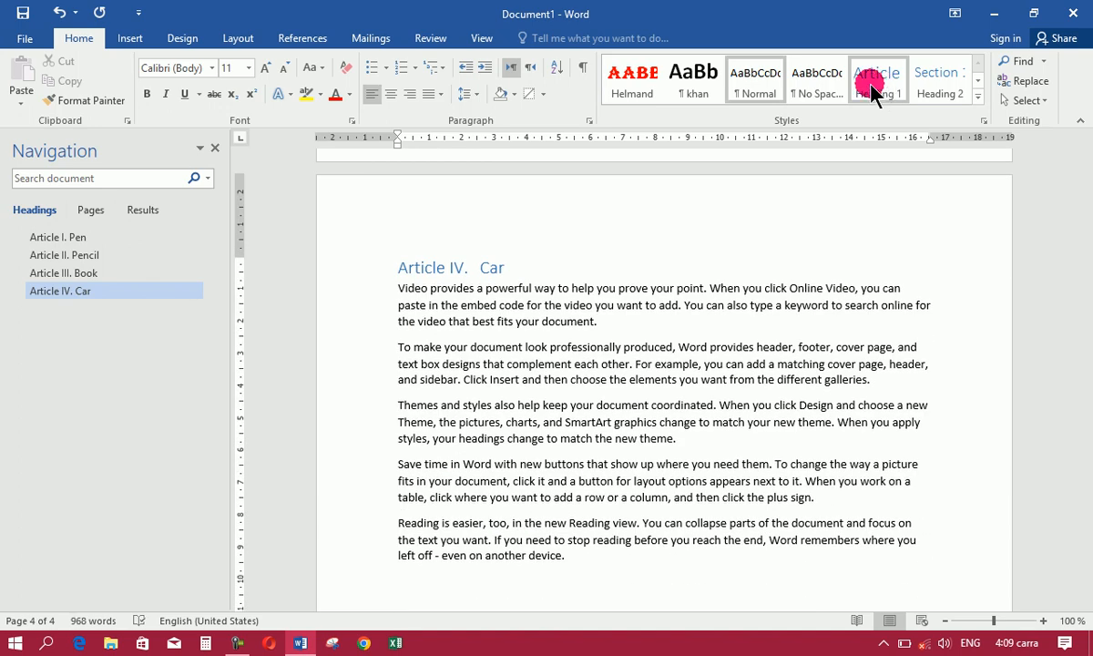
Visit the Book, Pencil, Pen and Car headings in turn from the headings list.
click(101, 272)
click(91, 253)
click(87, 237)
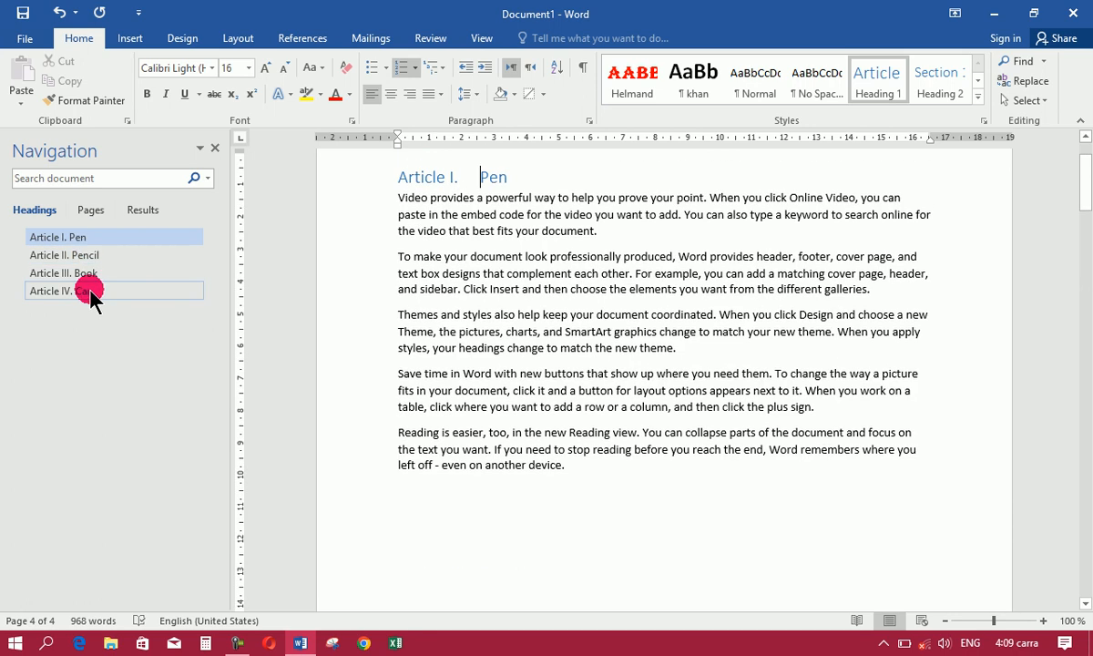
click(92, 292)
Close the Navigation pane and delete the entire document content.
click(216, 147)
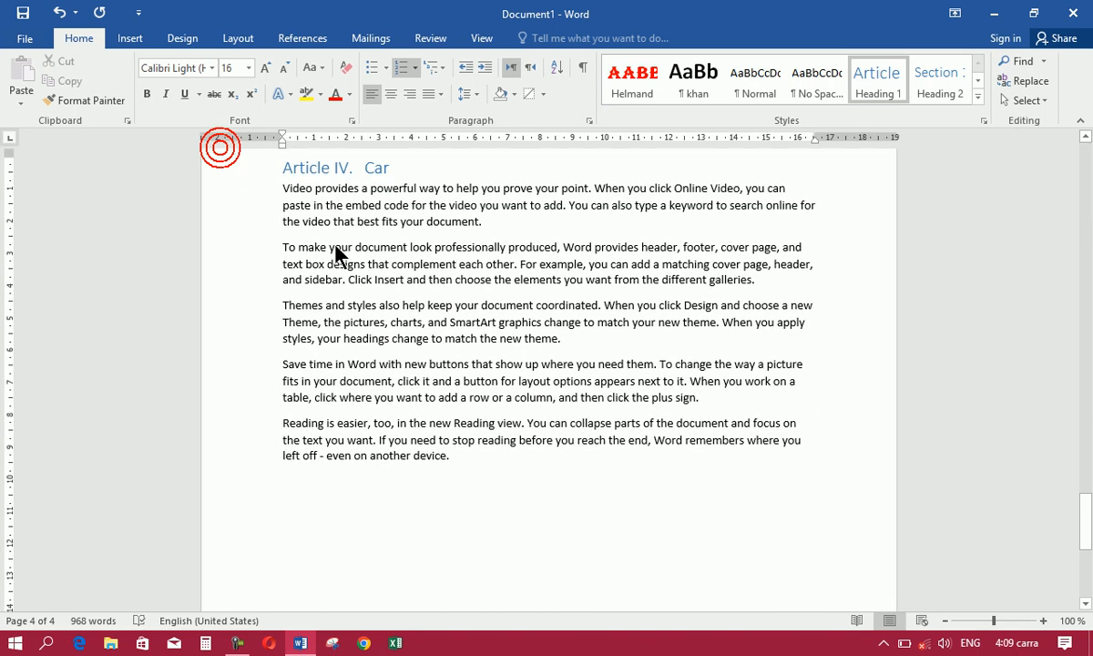
key(ctrl+a)
key(Delete)
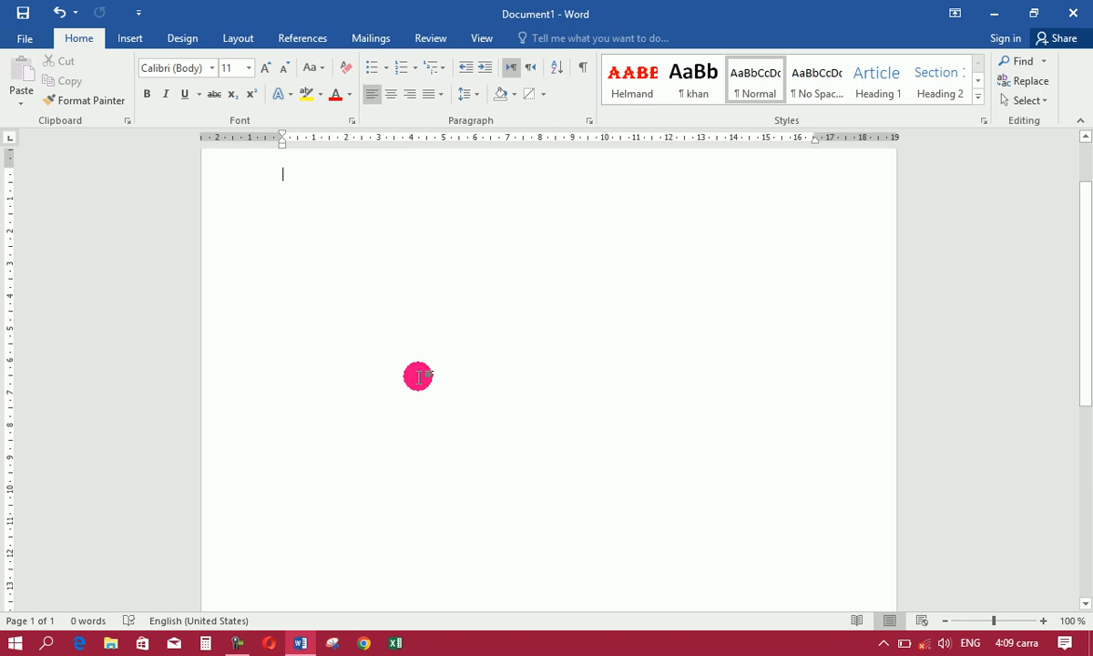
click(1044, 61)
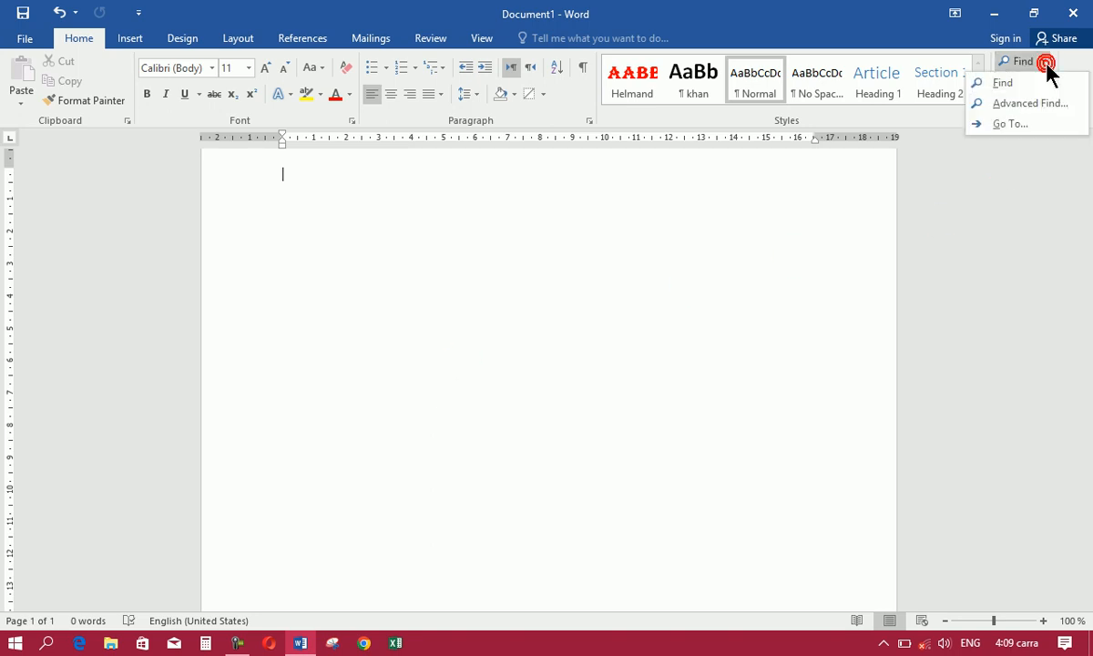
click(1016, 104)
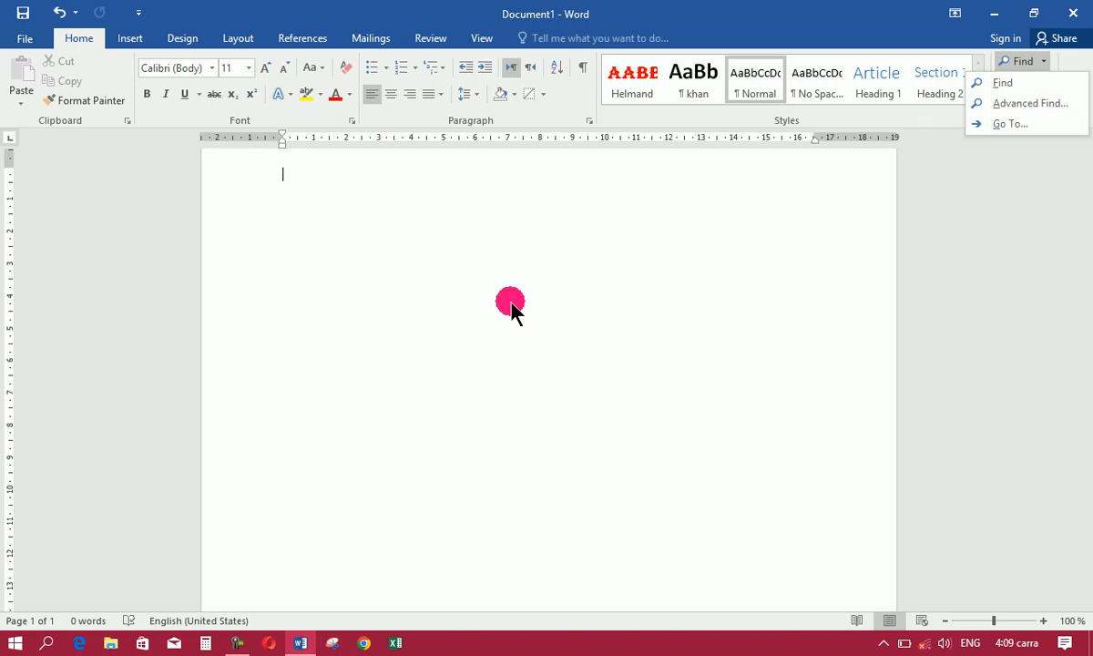
click(510, 308)
Generate new sample paragraphs in the empty document with =rand().
text(=)
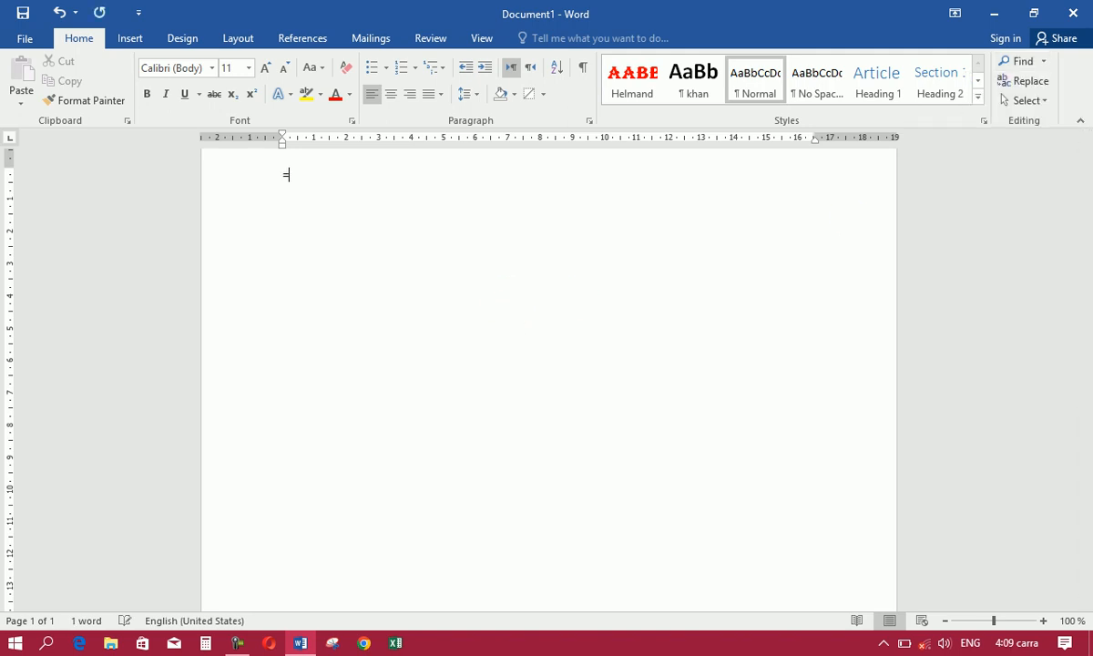
text(rand())
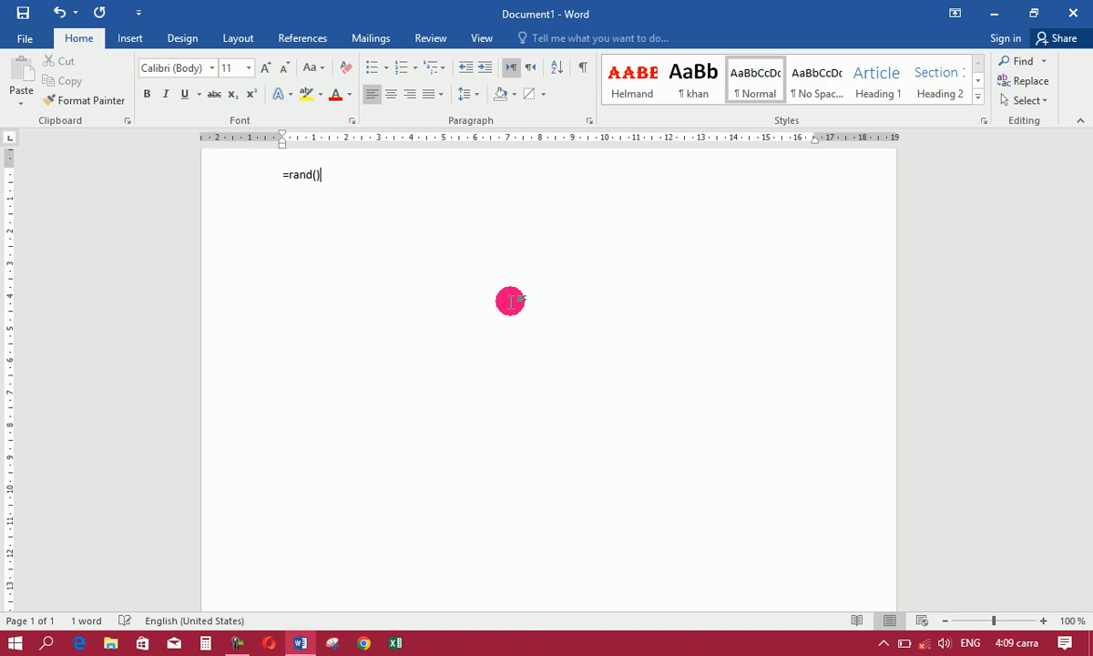
key(Return)
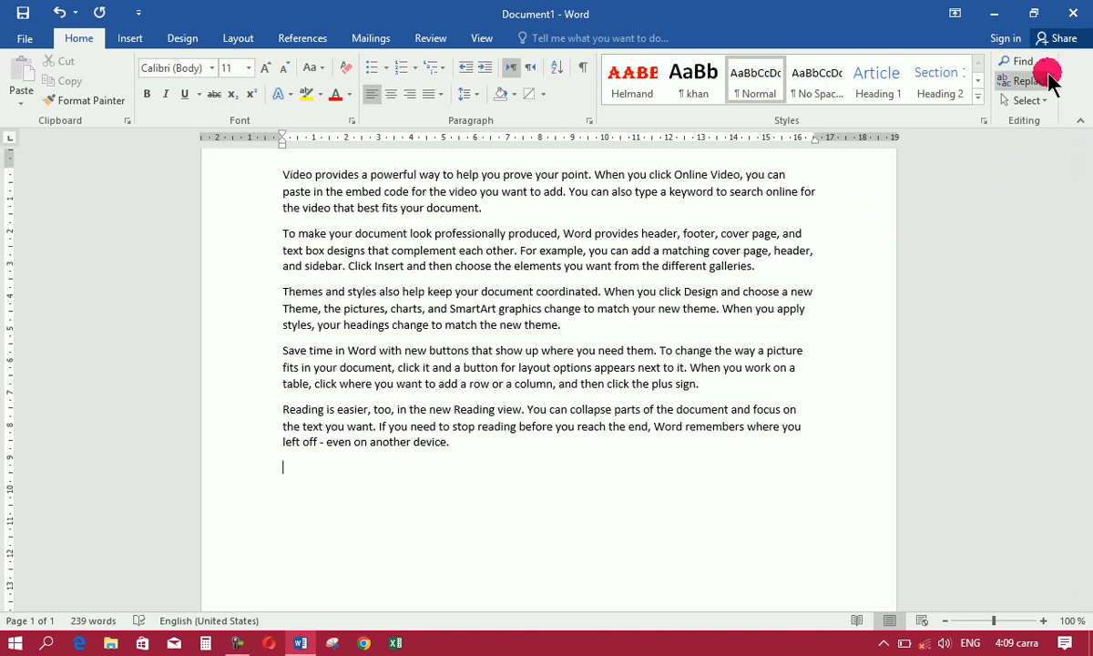
Use Advanced Find to step through successive occurrences of "and" in the sample text.
click(1045, 61)
click(1022, 102)
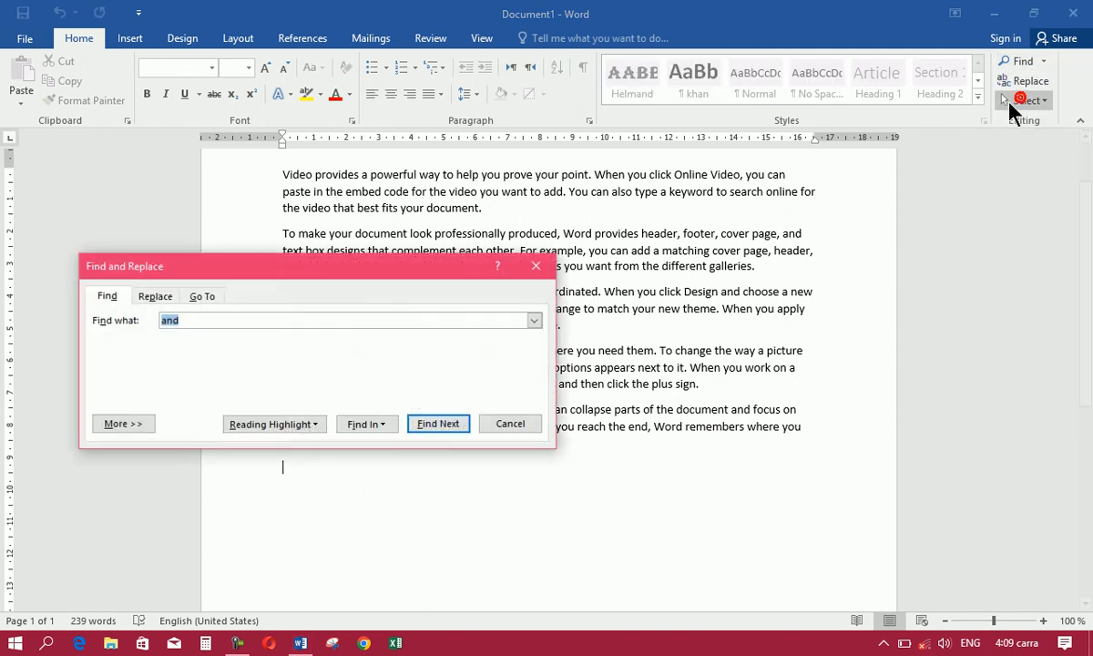
drag(365, 274, 515, 452)
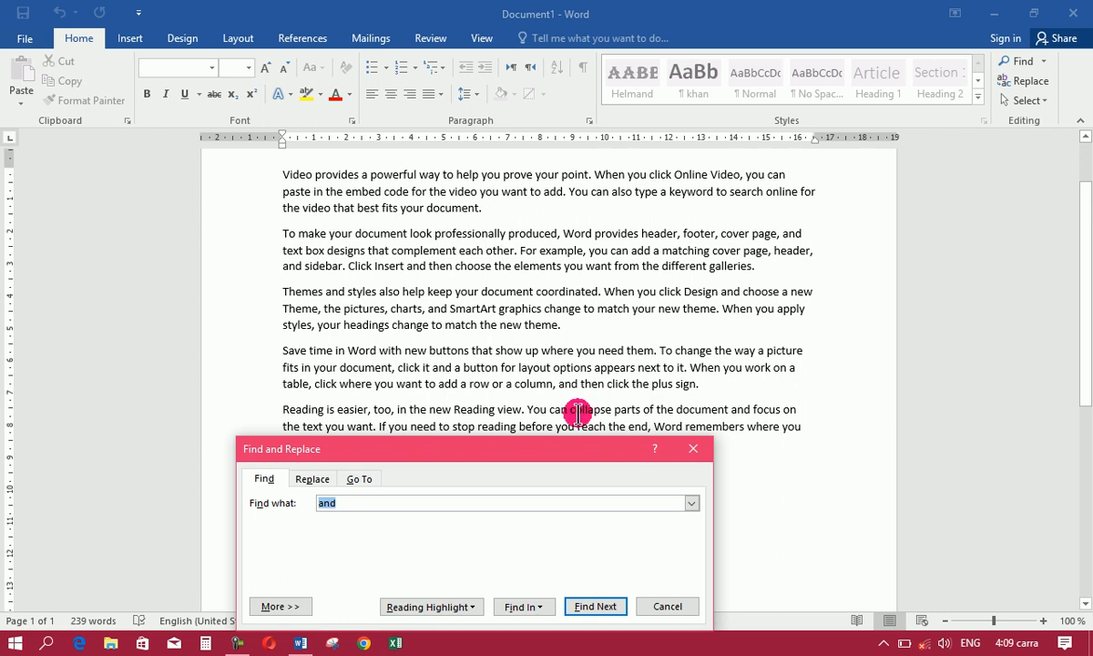
drag(461, 457, 702, 193)
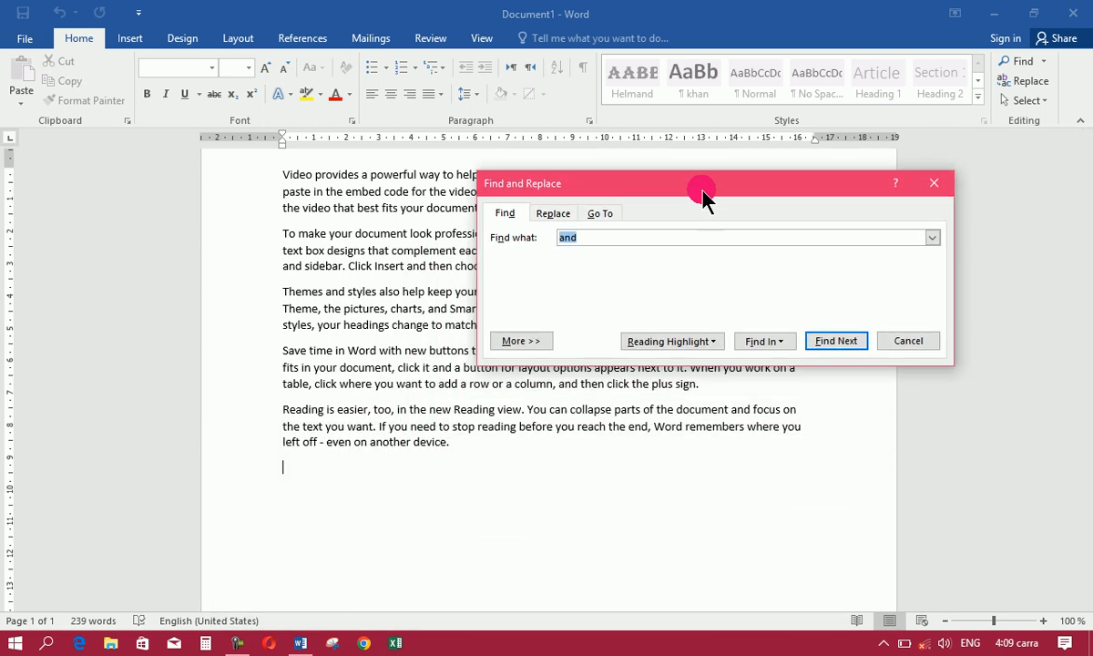
click(836, 342)
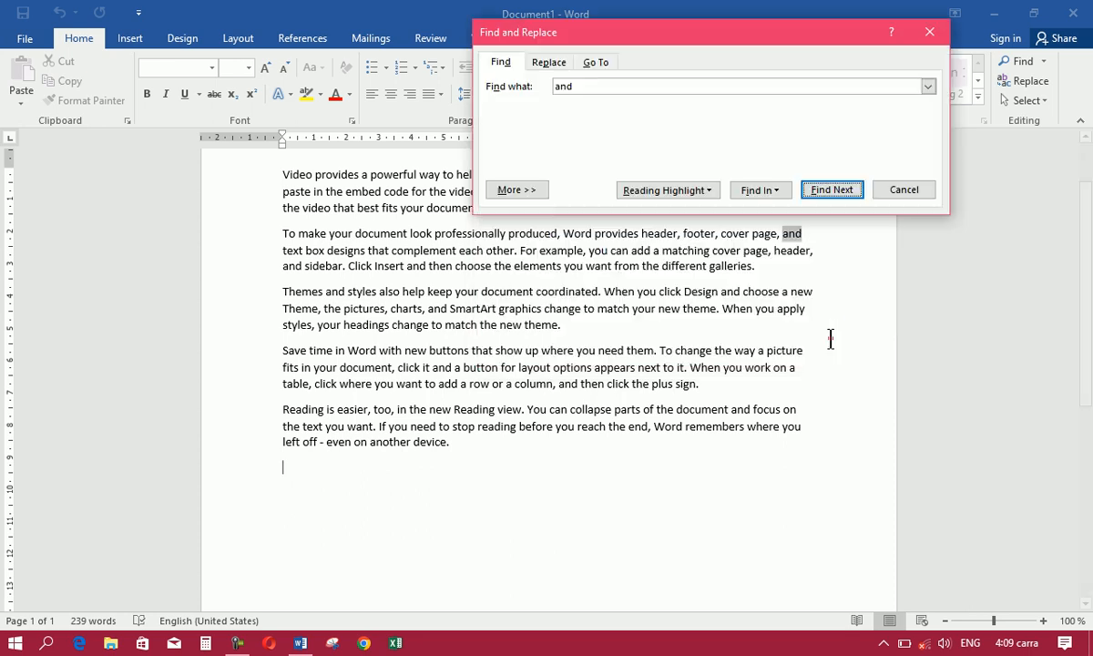
click(832, 189)
click(831, 189)
click(833, 190)
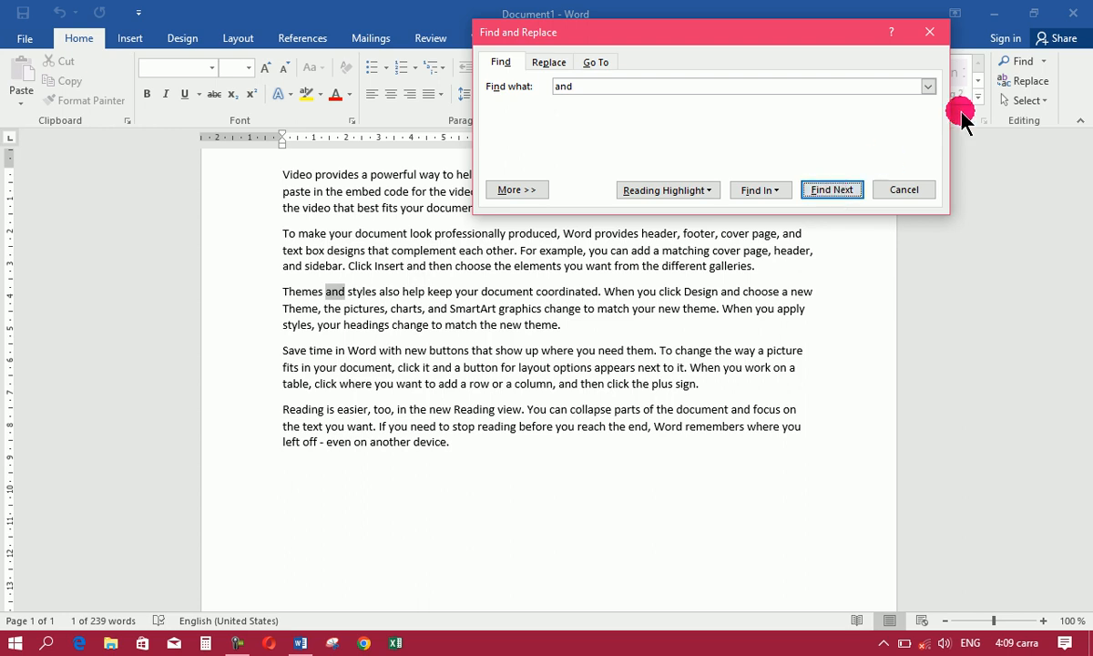
click(831, 190)
click(830, 189)
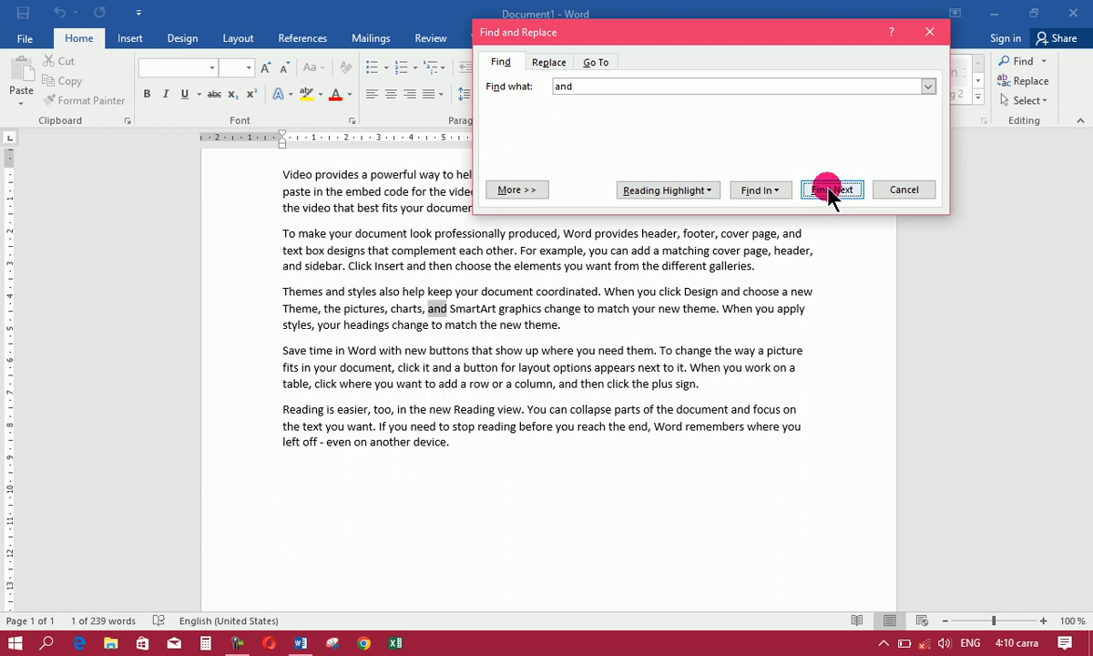
Find all occurrences of "and" in the main document, apply reading highlight to them, and close the dialog.
click(761, 190)
click(776, 212)
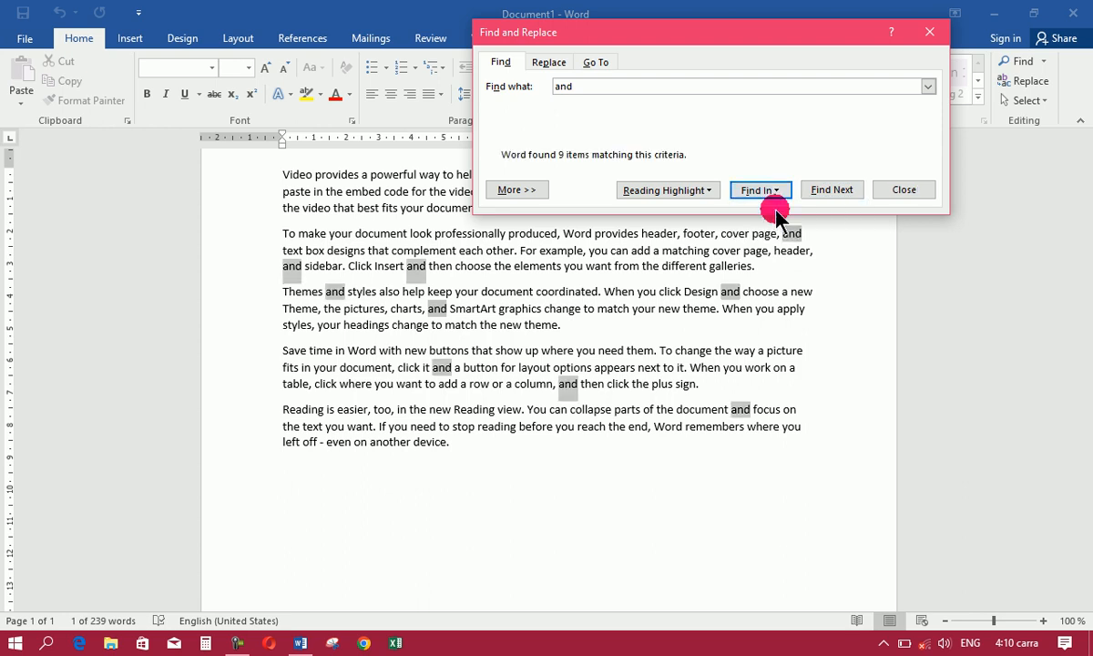
click(660, 192)
click(663, 212)
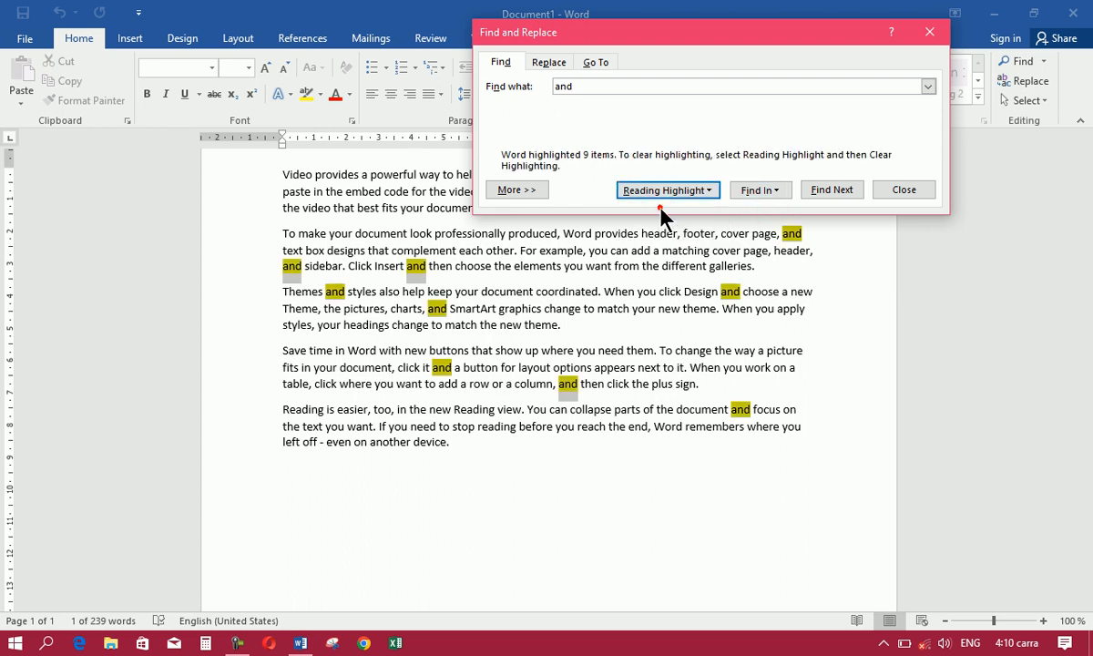
click(904, 193)
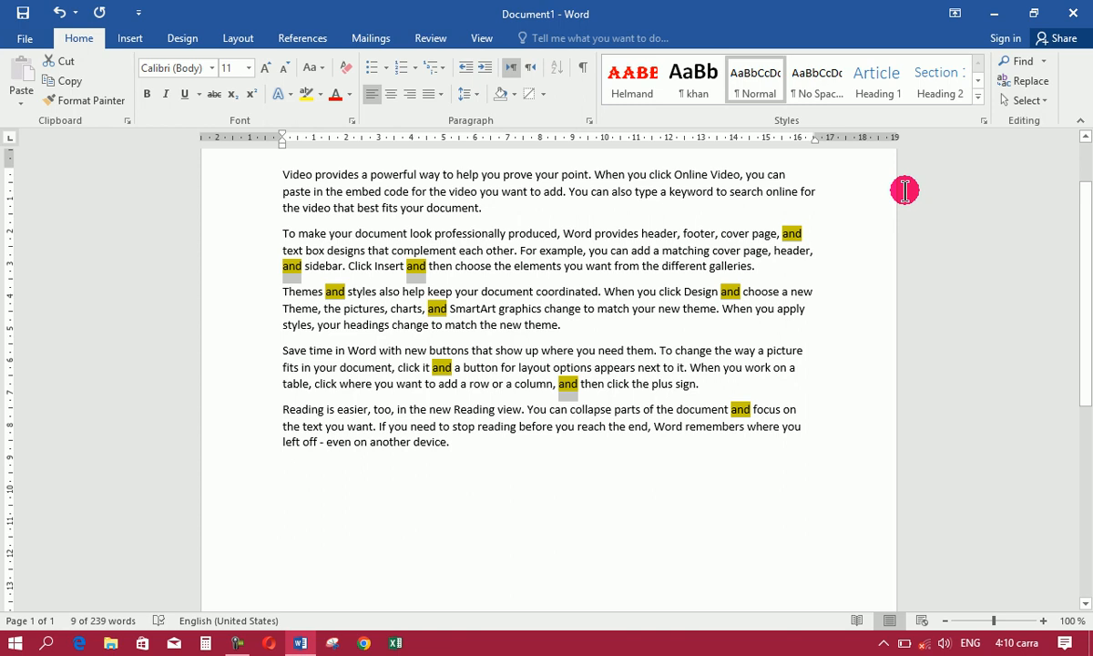
Delete the entire highlighted document content.
key(ctrl+a)
key(Delete)
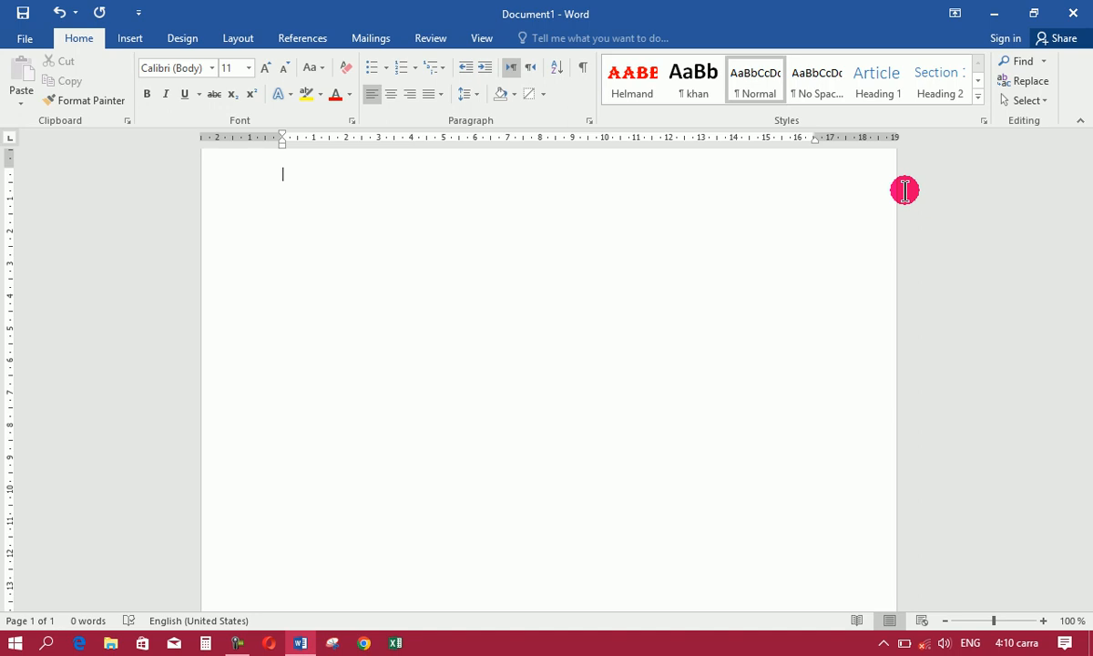
click(1046, 62)
click(1047, 62)
click(1047, 62)
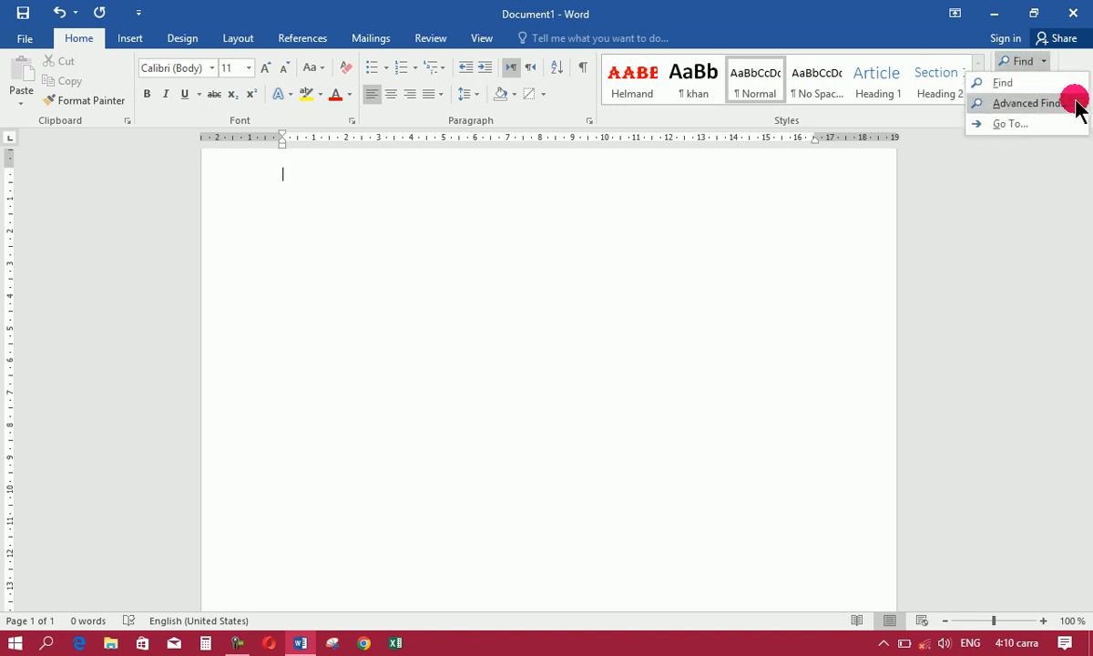
click(620, 230)
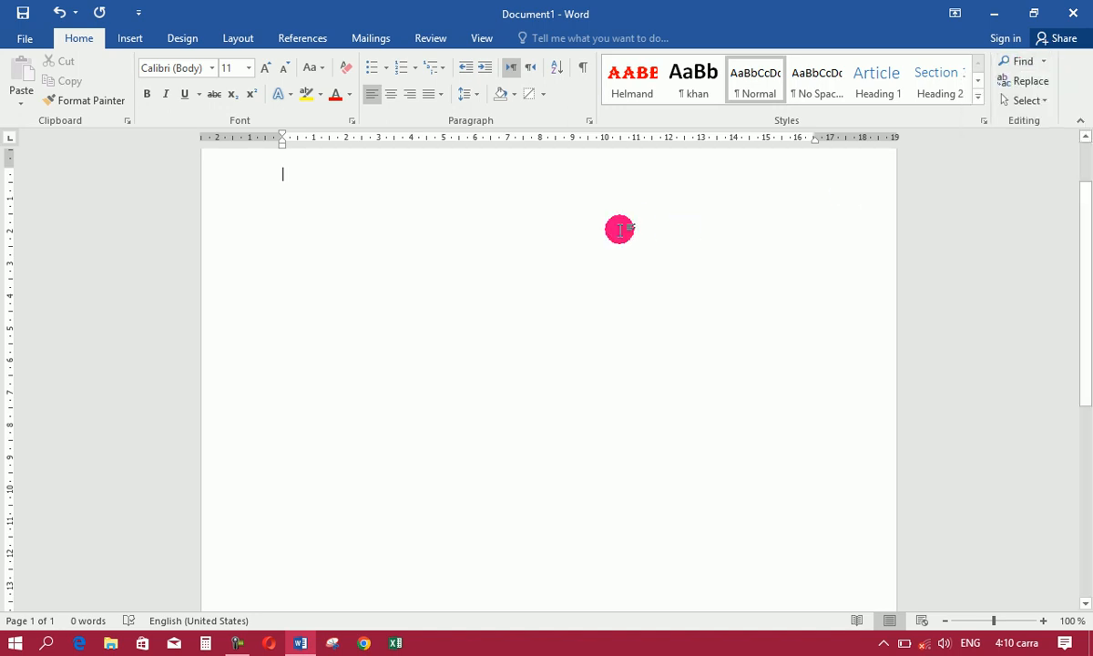
Create seven pages separated by page breaks, with the numbers 1 to 7 entered one per page.
text(1)
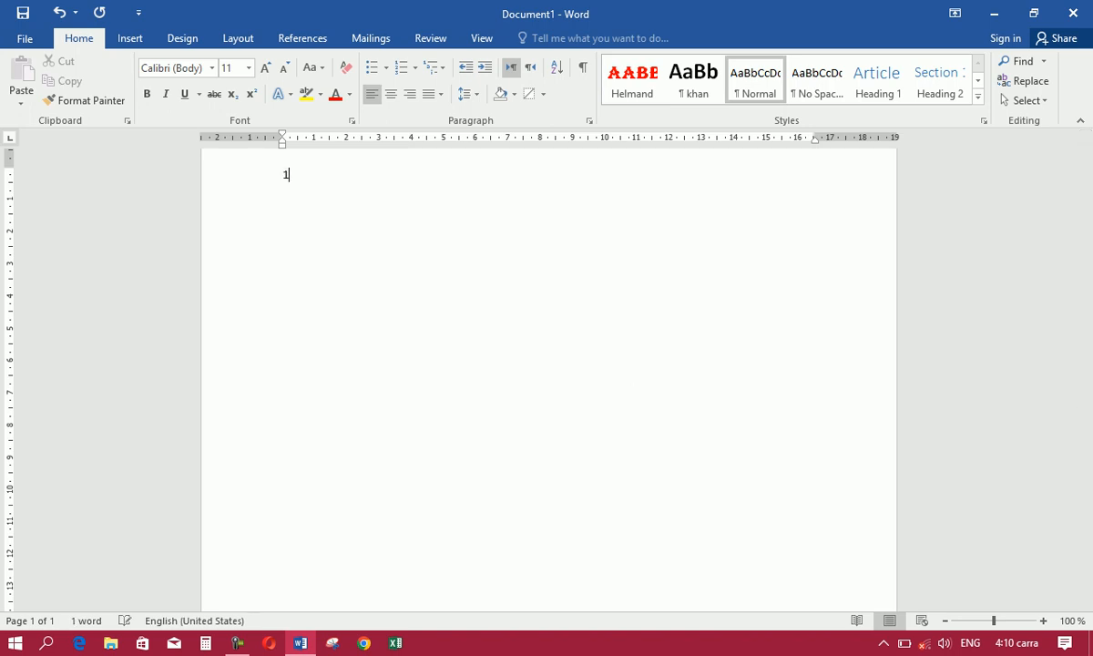
key(ctrl+Return)
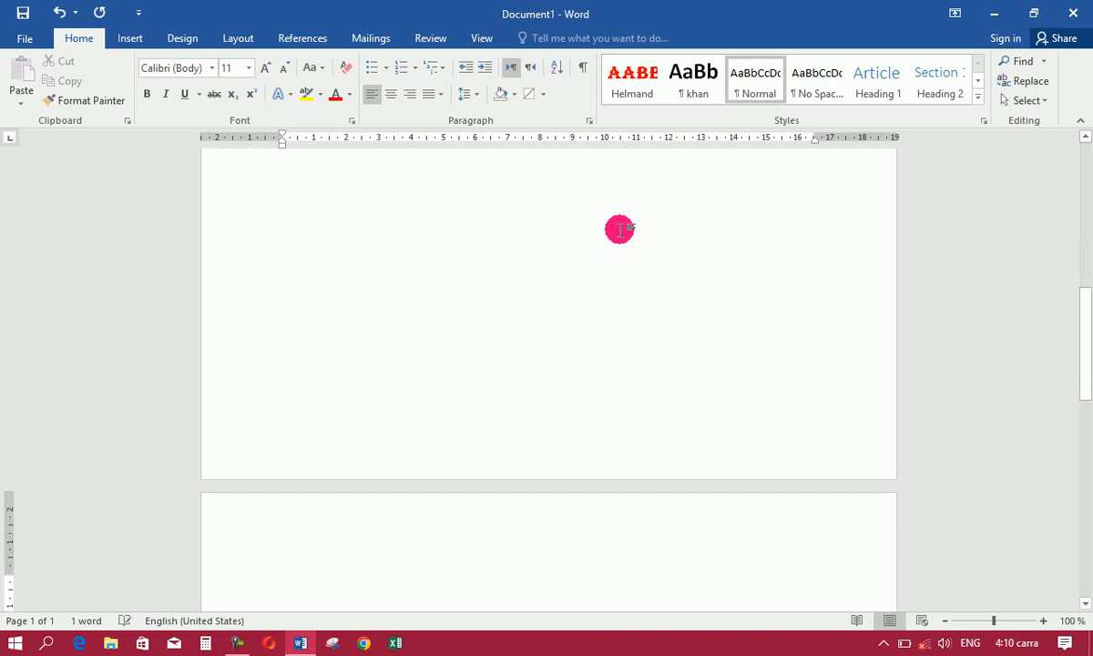
text(3)
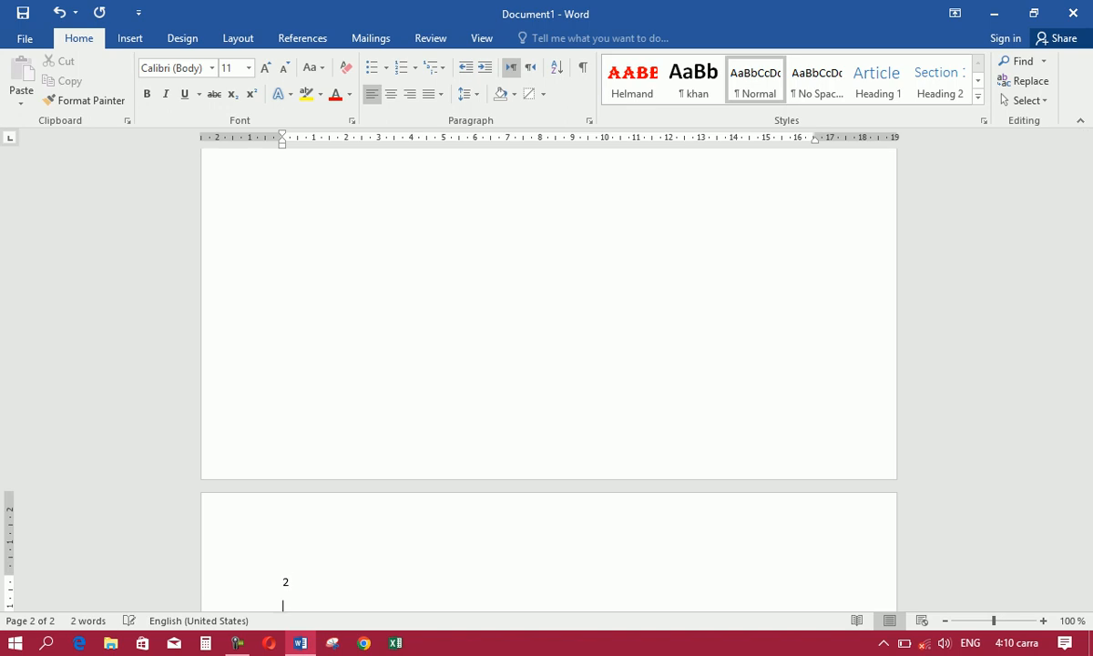
key(ctrl+Return)
text(4)
key(ctrl+Return)
text(5)
key(ctrl+Return)
text(6)
key(ctrl+Return)
text(7)
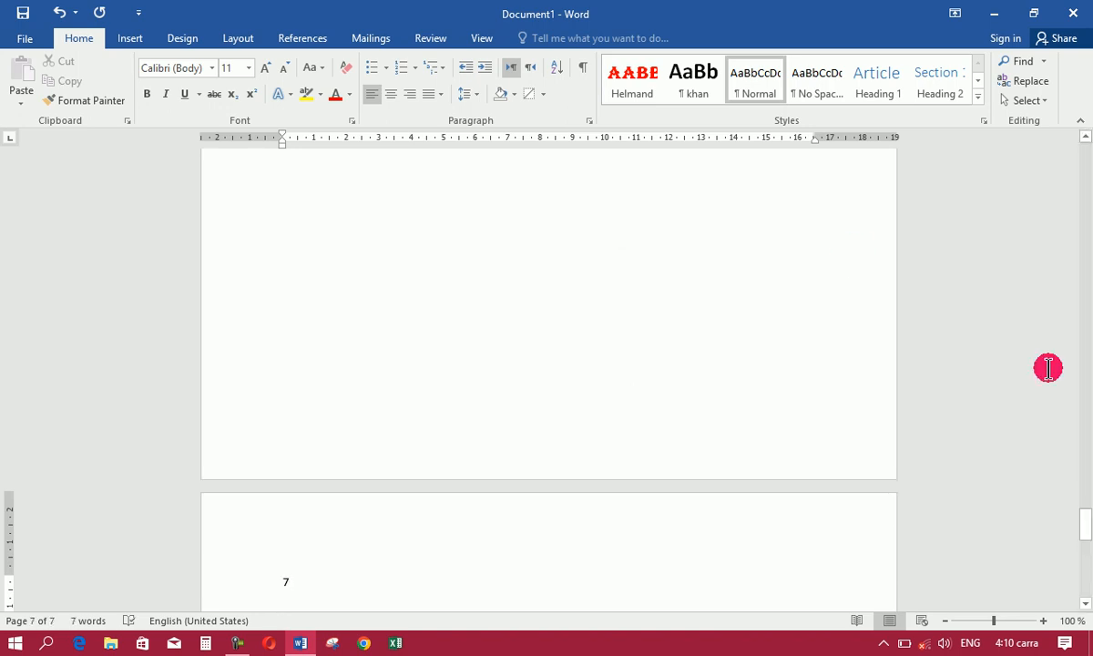
Return to the first page and use Go To to jump to page 4.
drag(1086, 526, 1086, 133)
click(558, 289)
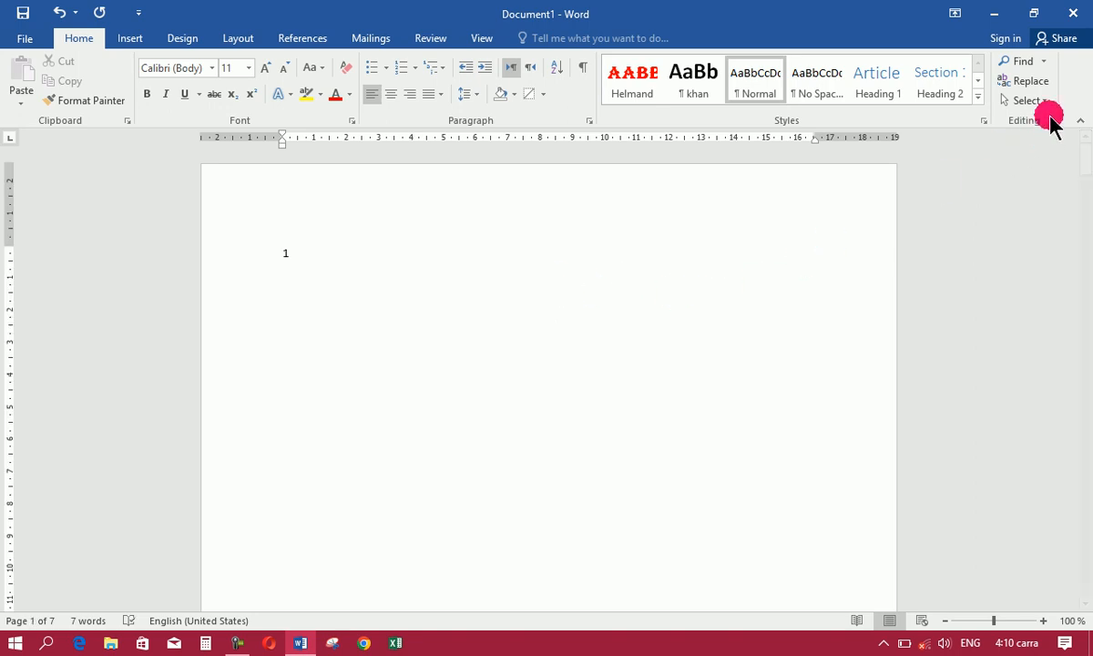
click(1046, 60)
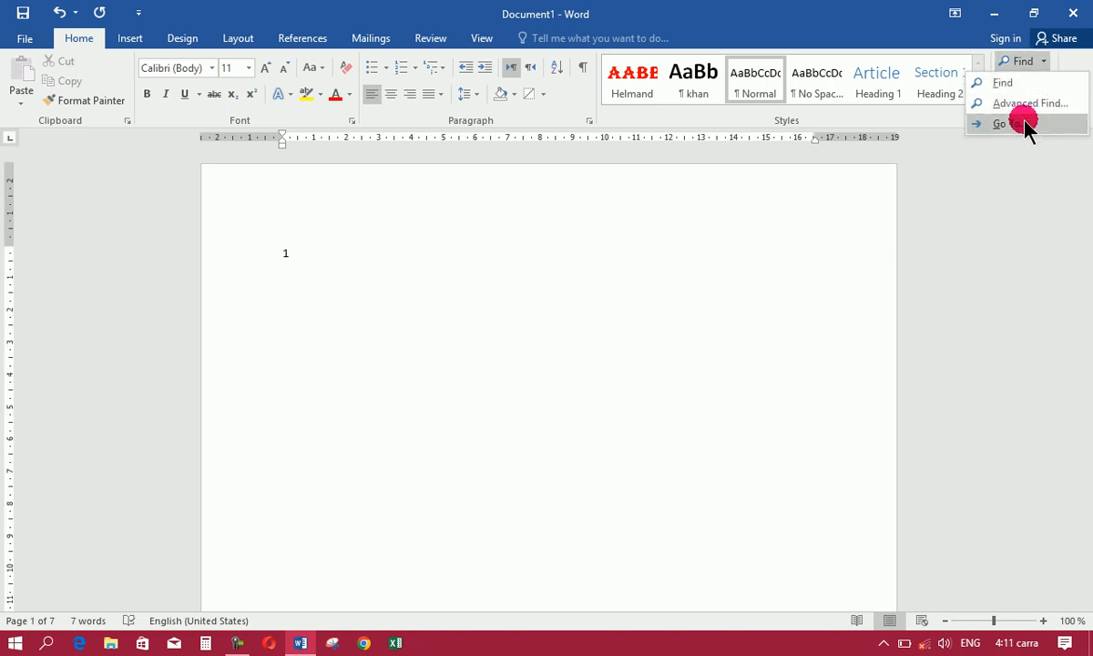
click(1027, 125)
drag(506, 83, 626, 81)
text(4)
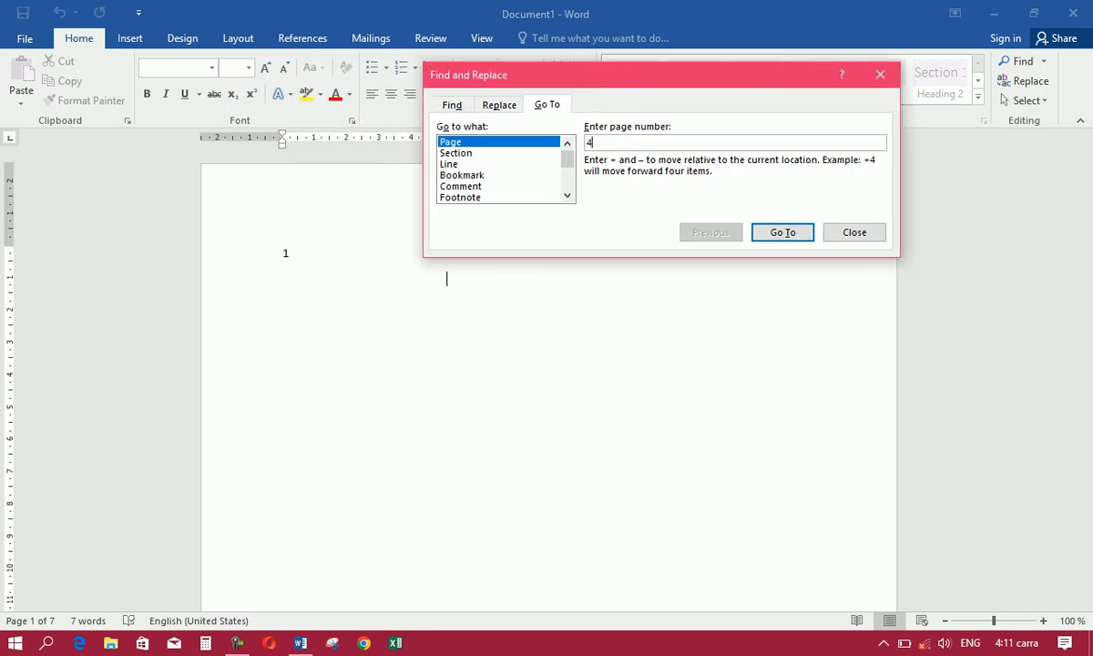
click(779, 235)
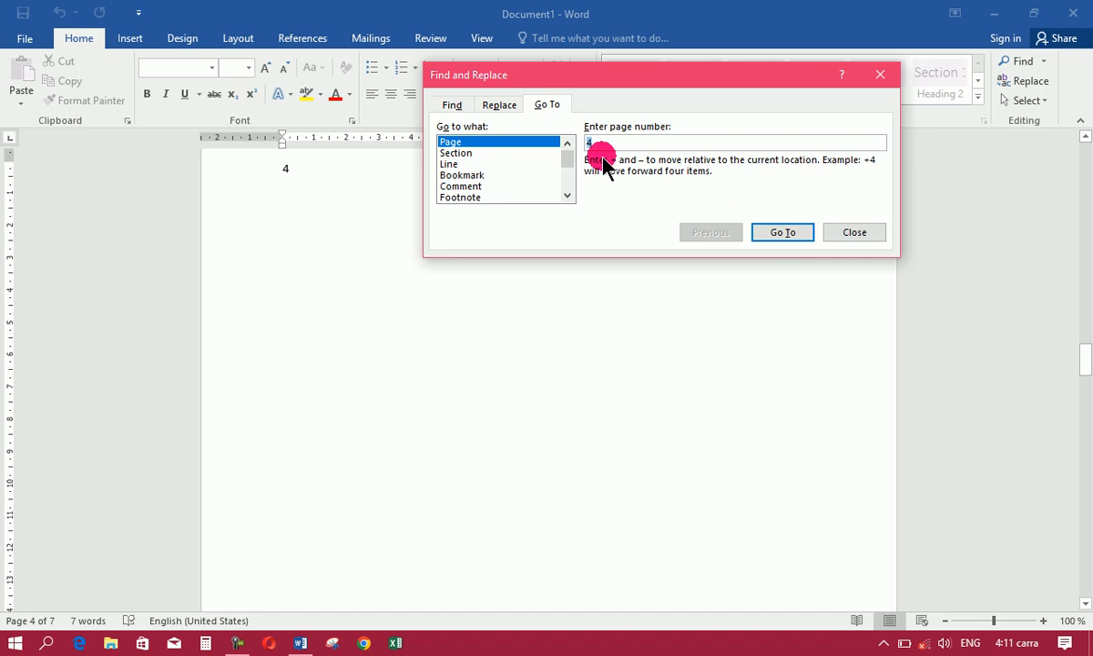
Go to page numbers 1, 2, 3 and 9 in turn, and close the dialog.
text(1)
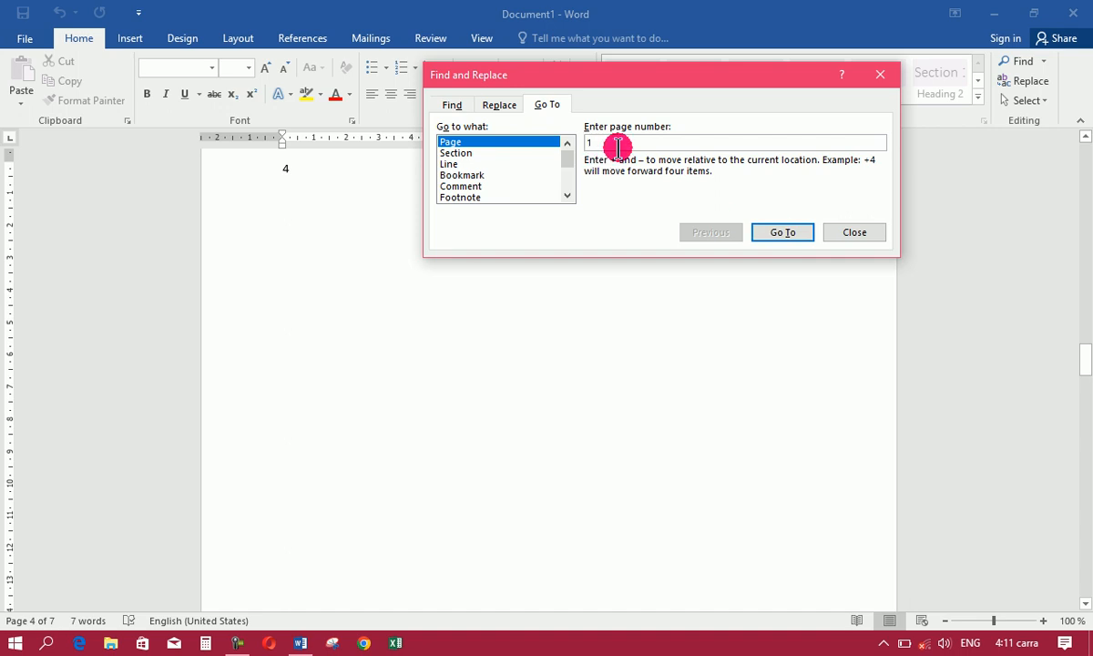
click(773, 232)
text(2)
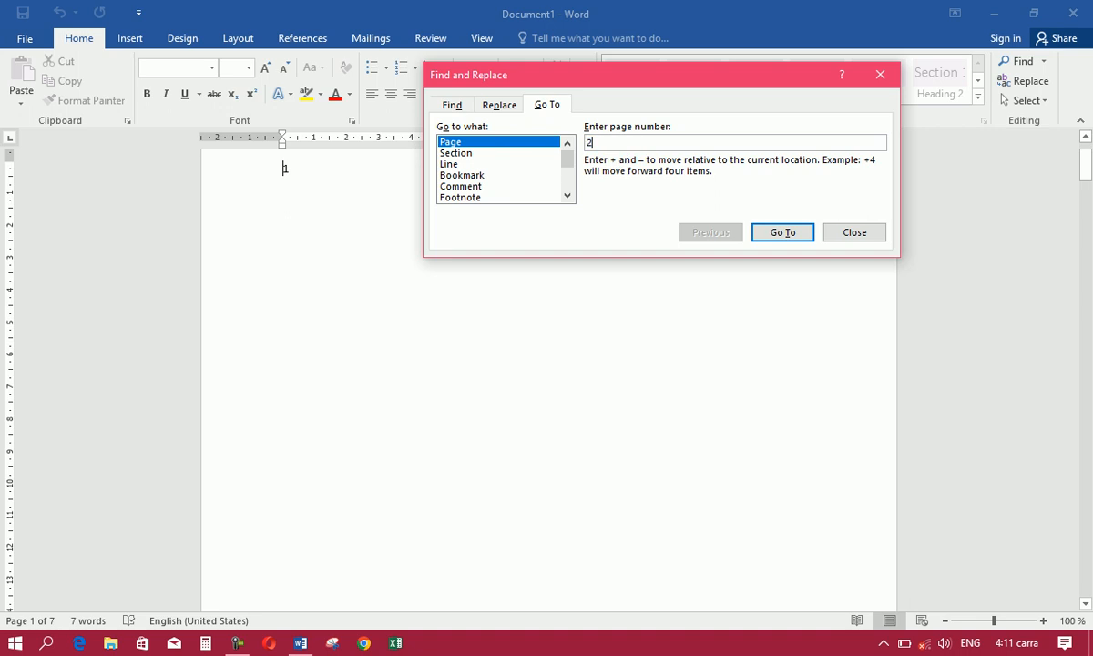
click(774, 235)
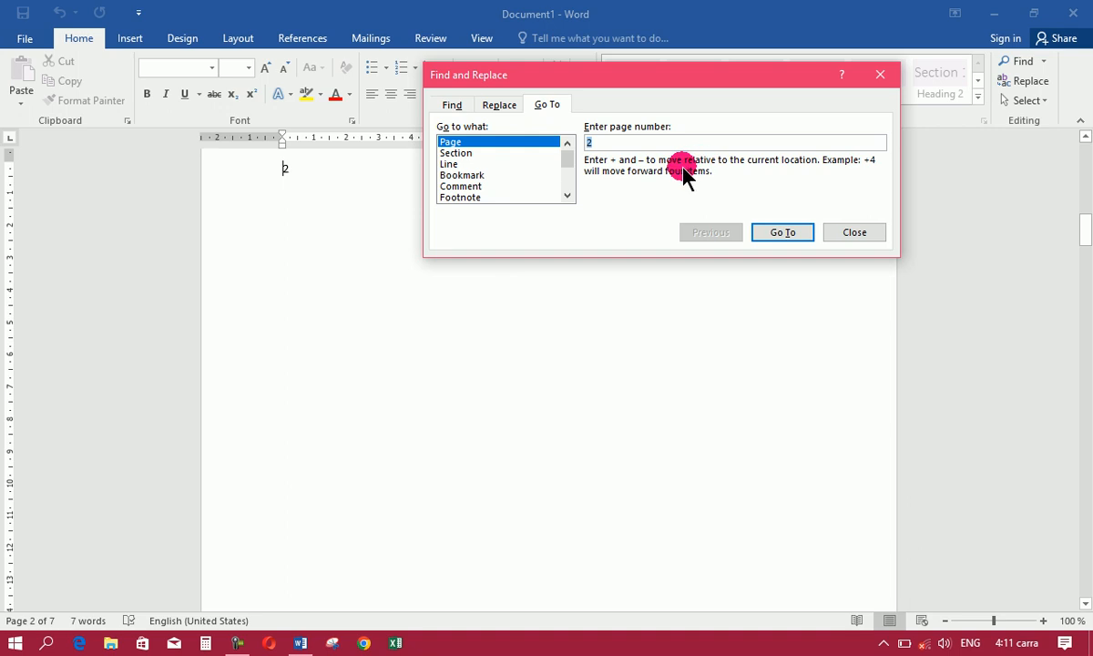
text(3)
click(773, 235)
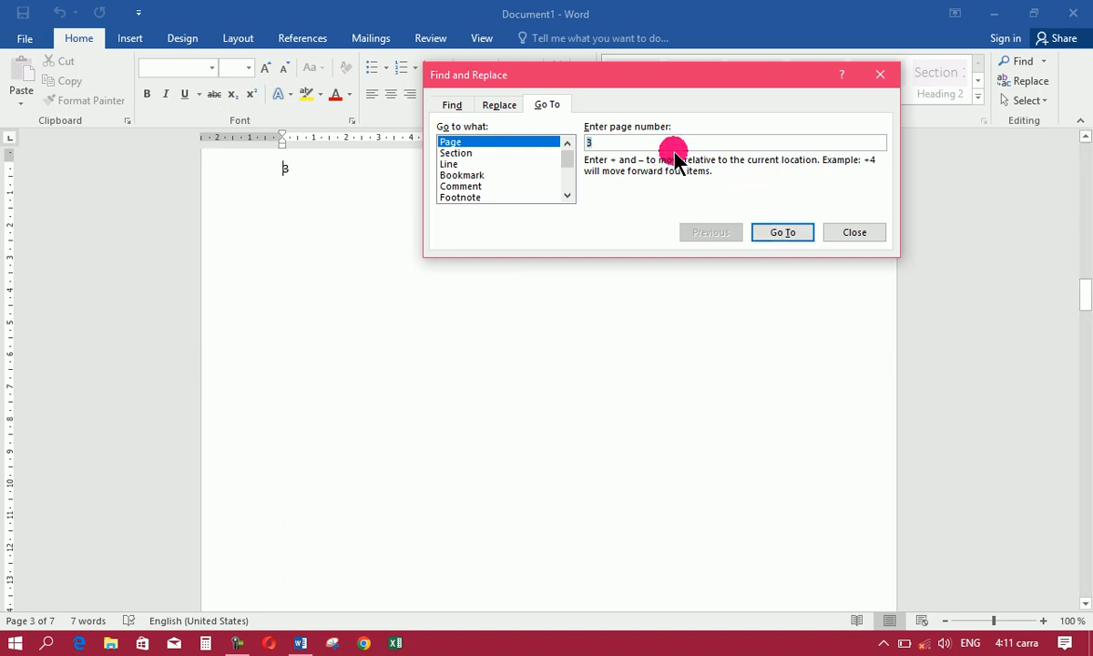
text(9)
click(773, 235)
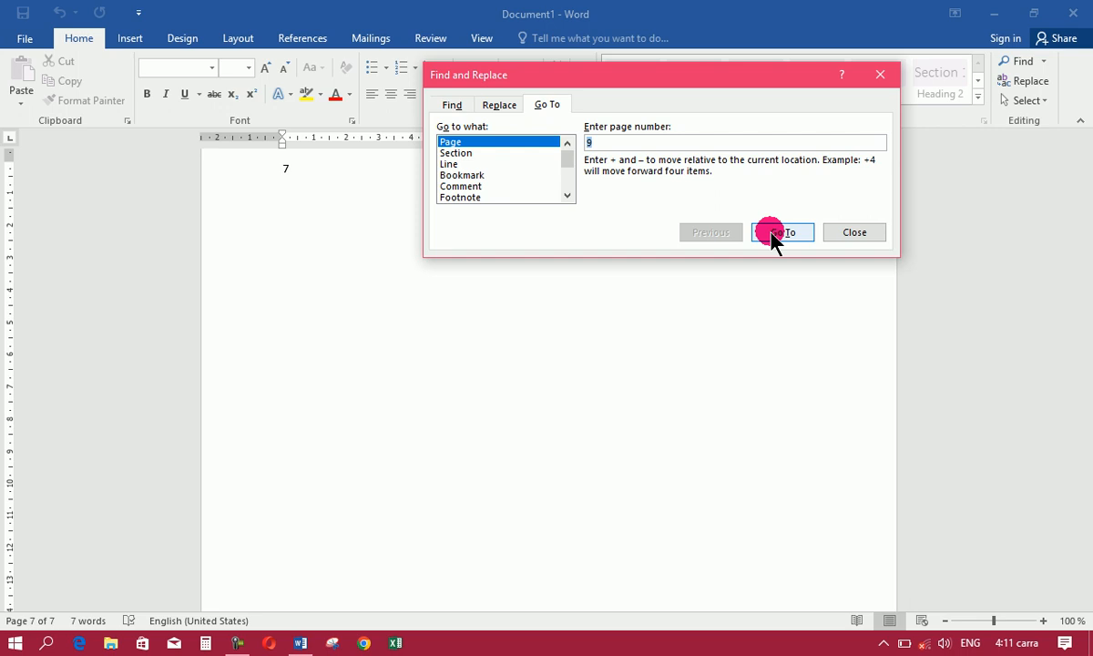
click(881, 74)
Reopen Go To, review the Section, Line, Bookmark, Comment and Footnote targets, and close the dialog.
click(1045, 62)
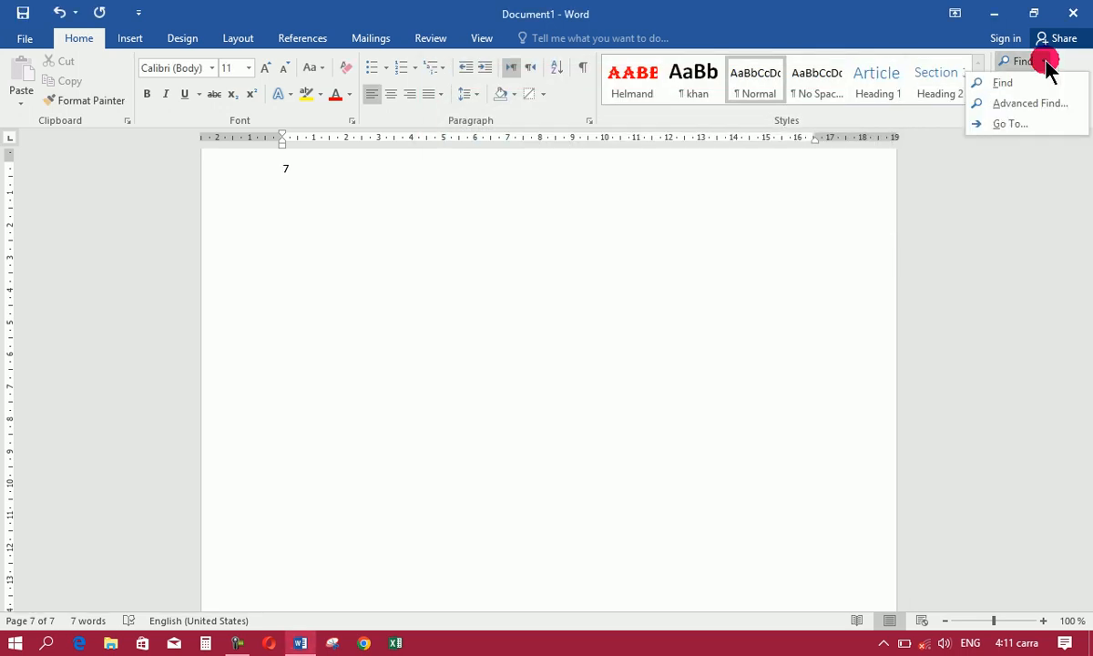
click(1022, 124)
click(678, 144)
click(457, 153)
click(459, 164)
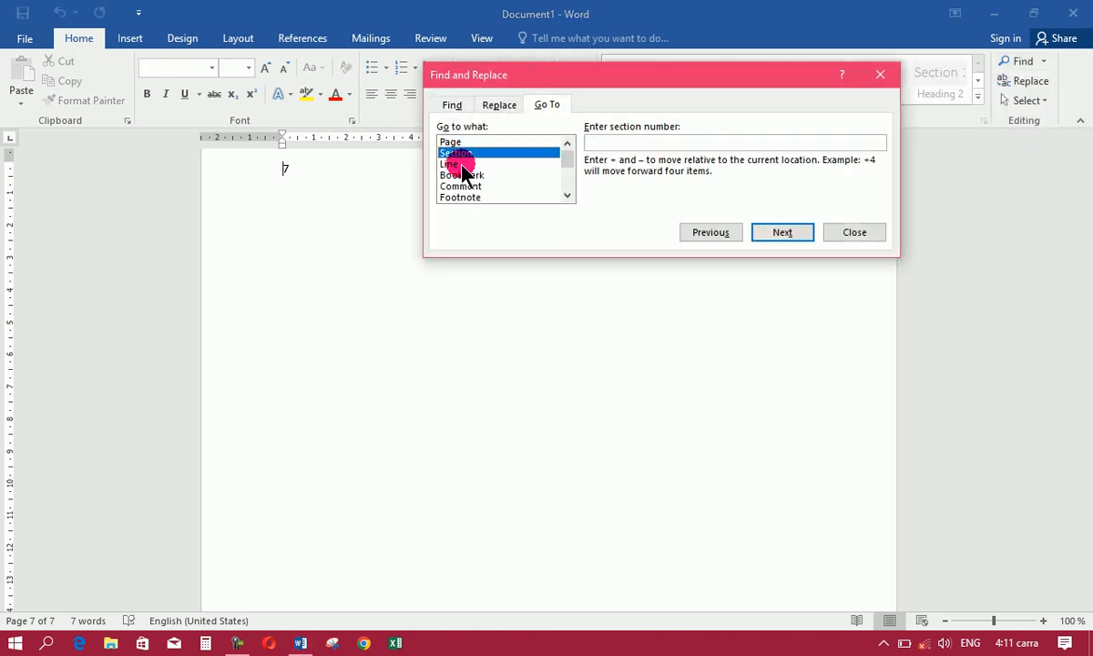
click(462, 174)
click(463, 186)
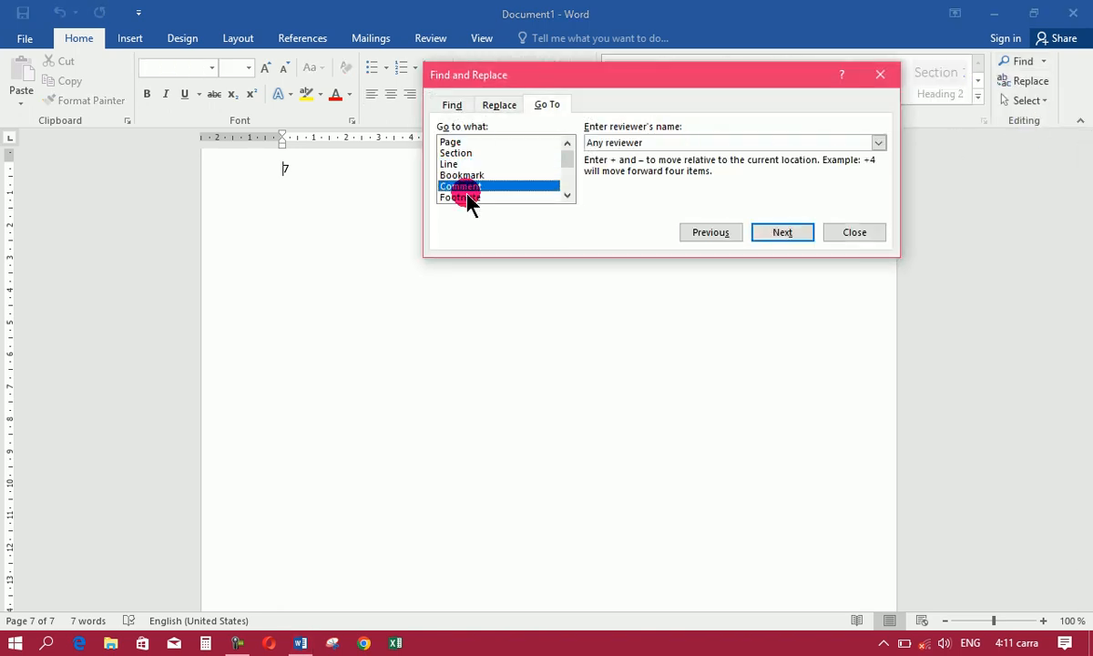
click(464, 197)
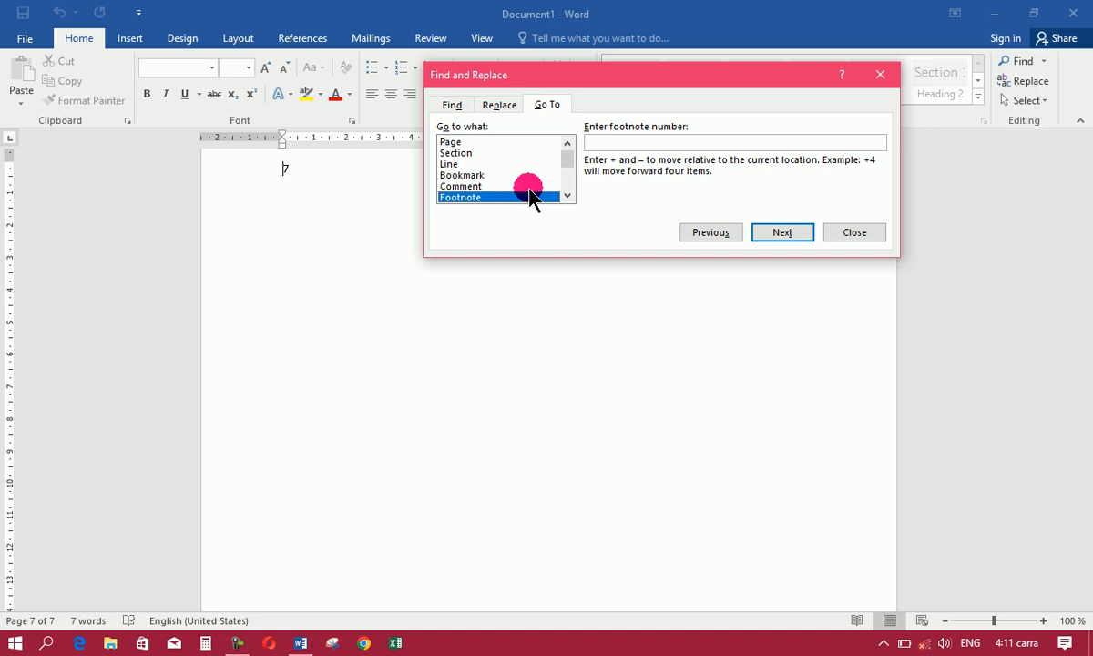
click(853, 232)
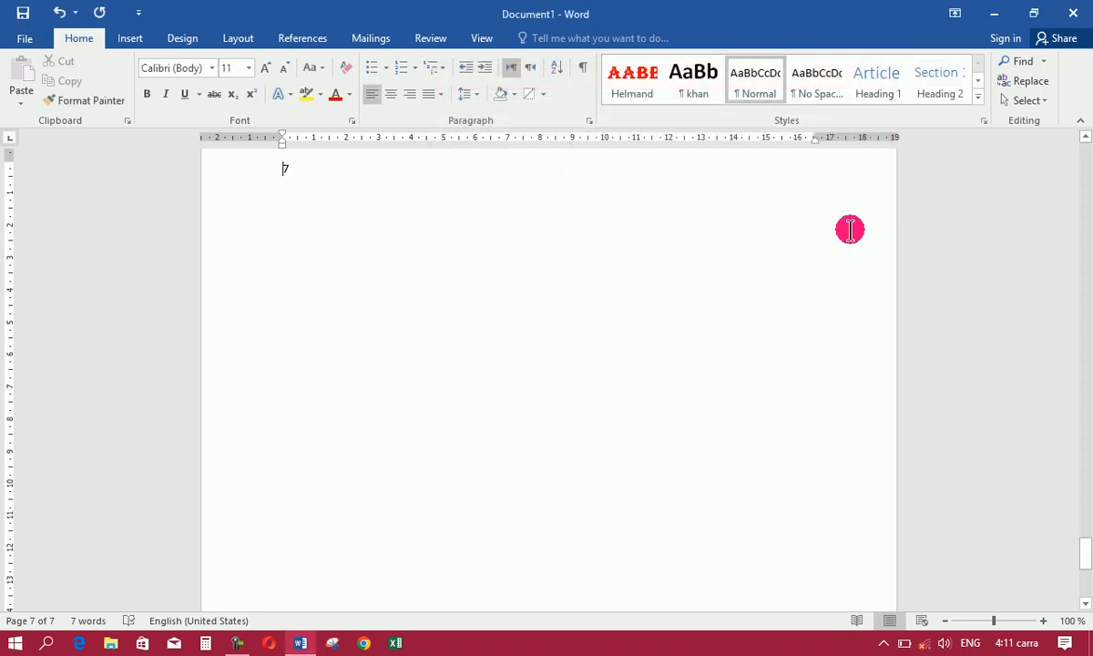
Replace the entire numbered-page content with new sample paragraphs generated by =rand().
key(ctrl+a)
key(Delete)
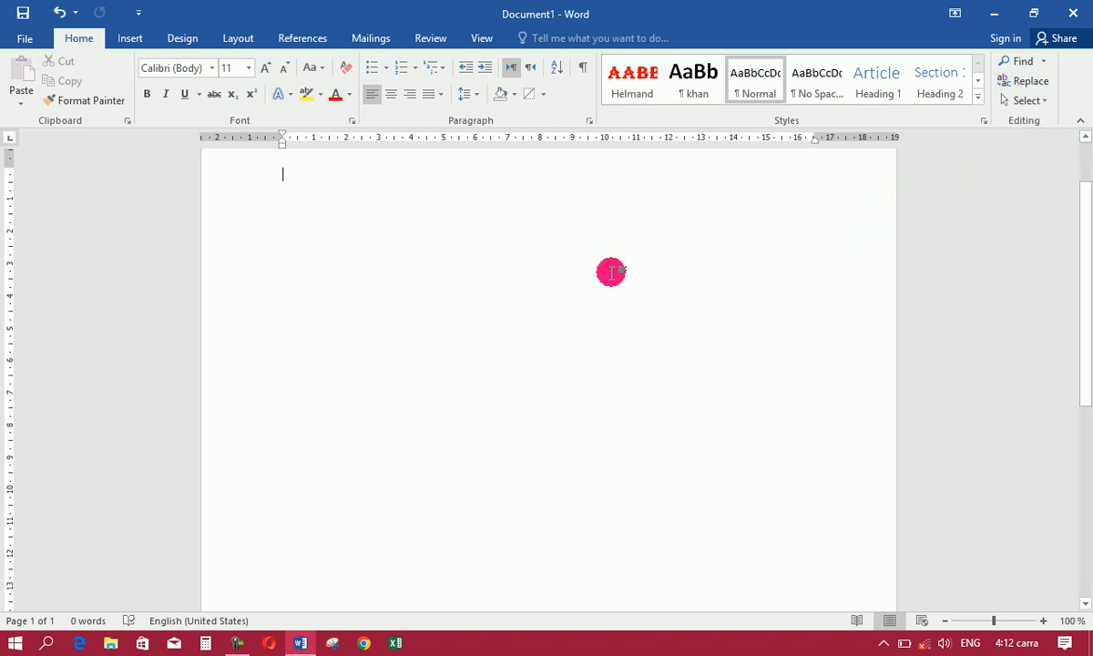
text(=ran)
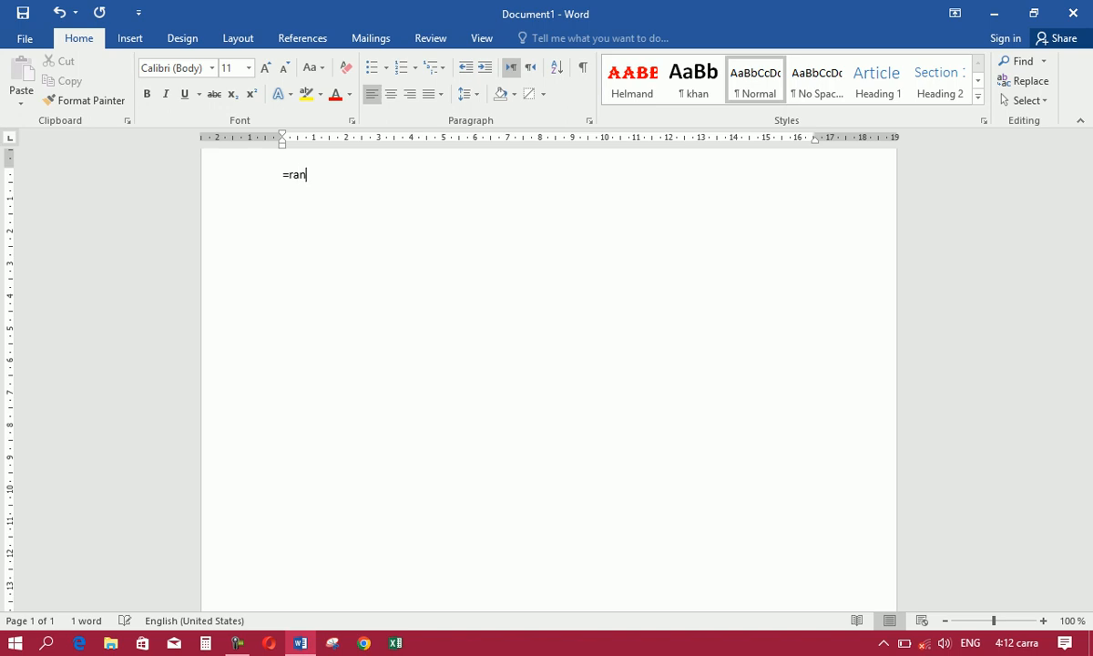
text(d())
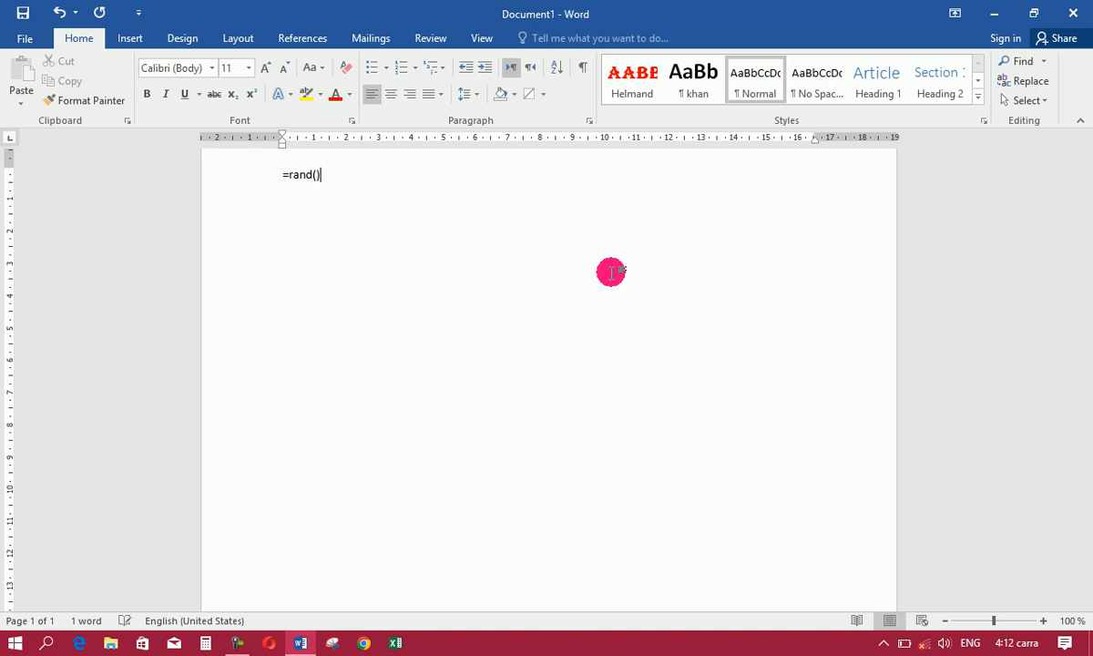
key(Return)
Switch the input language to Pashto, add a person's first name at the end of the first paragraph, and select it.
click(513, 213)
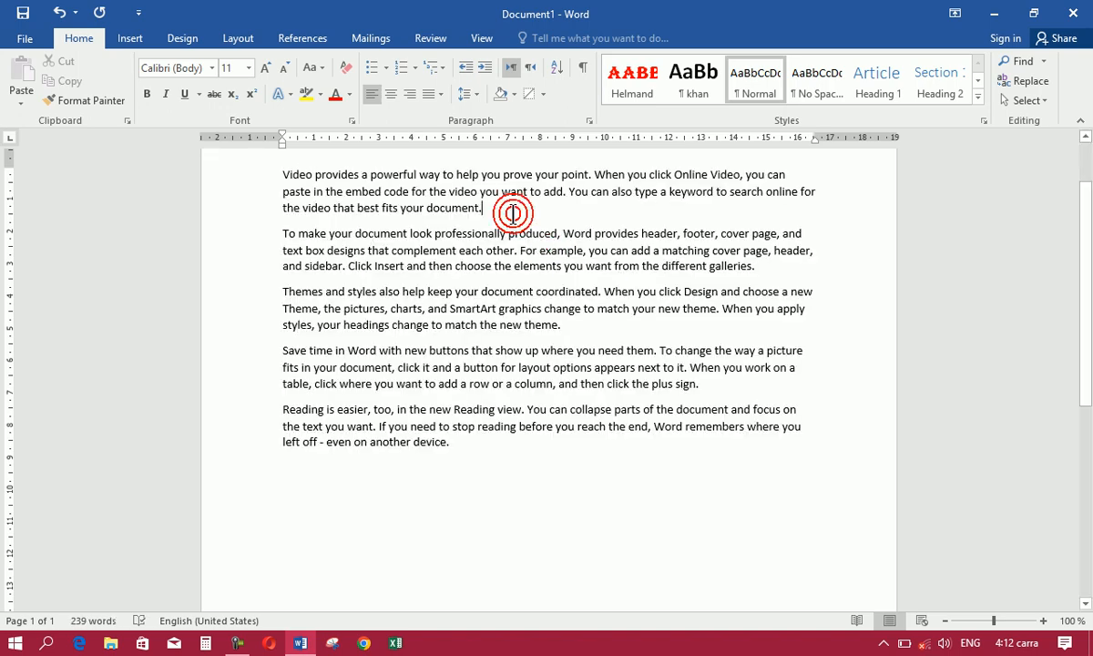
click(511, 212)
key(alt+shift)
text(احمد)
drag(649, 205, 493, 208)
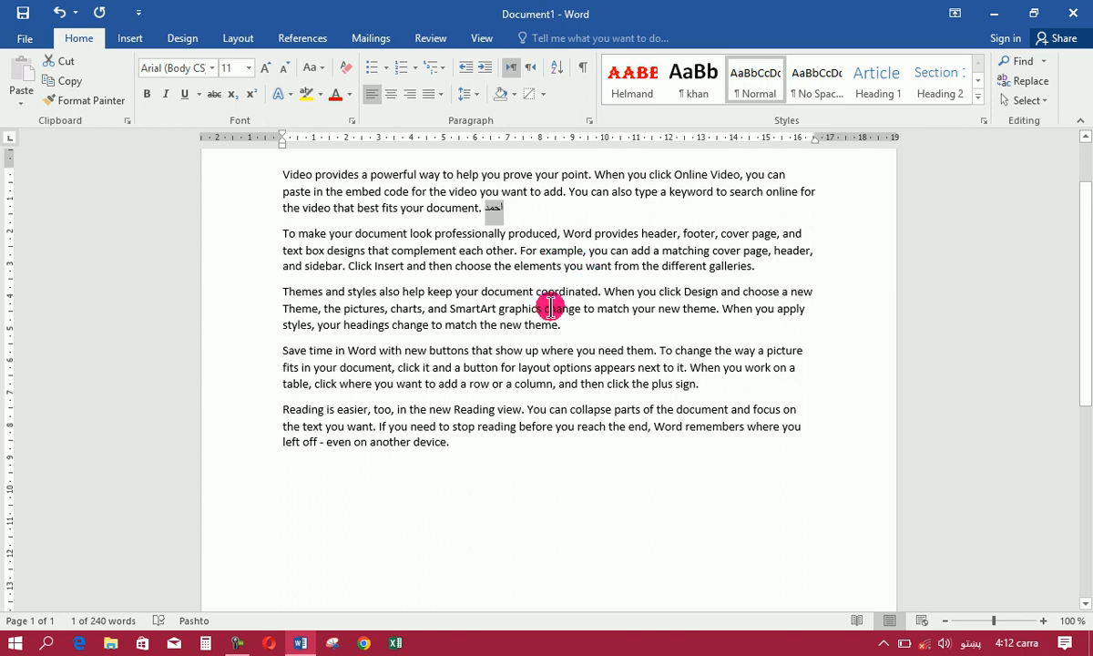
Copy the selected Pashto first name and paste it at the end of the second, third, fourth and fifth paragraphs.
click(63, 80)
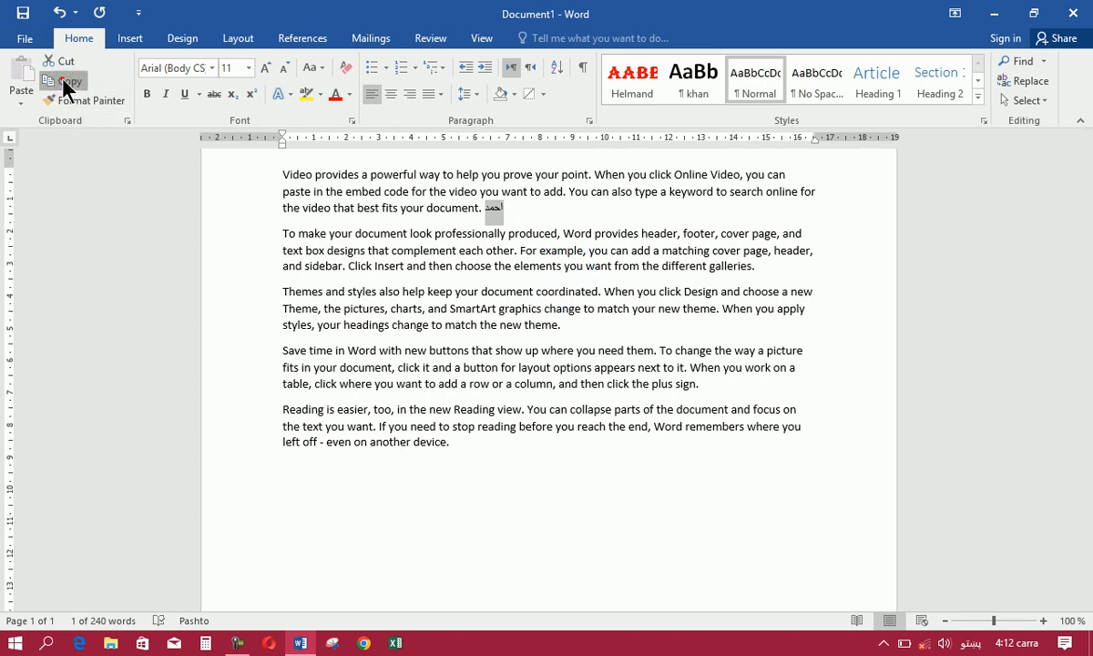
click(603, 226)
click(791, 267)
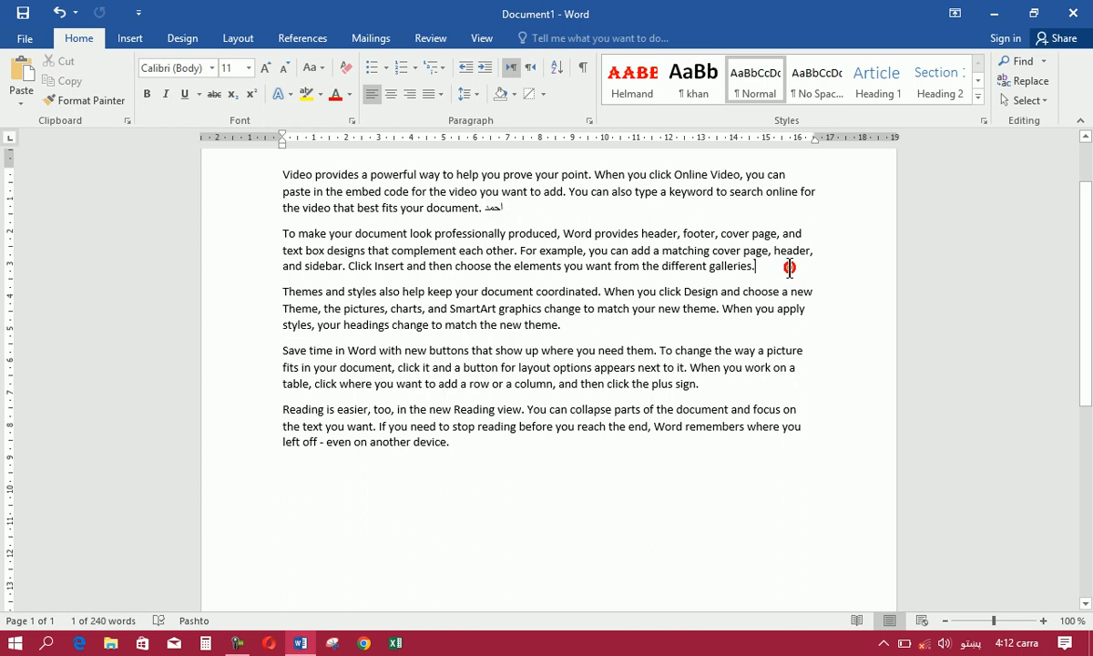
click(26, 63)
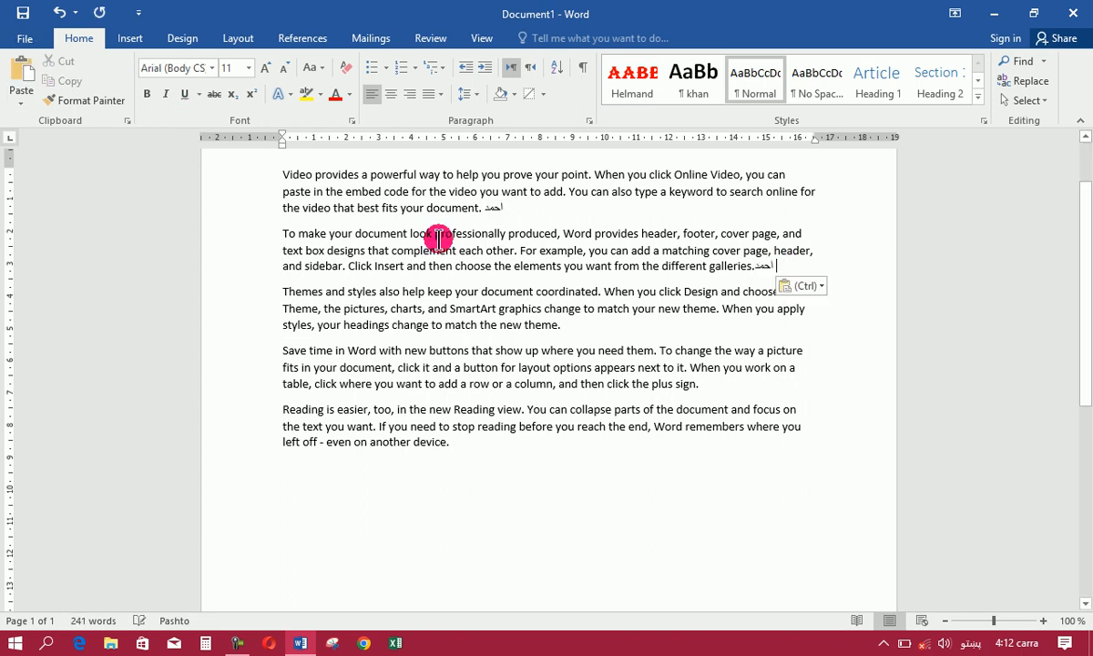
click(583, 324)
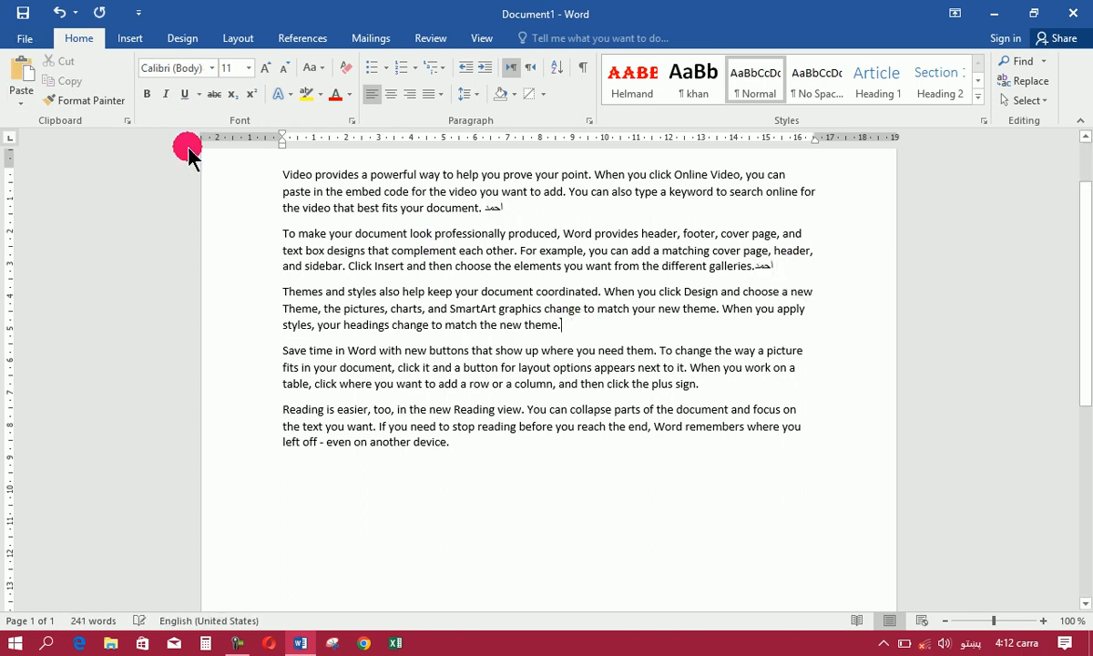
click(21, 73)
click(748, 384)
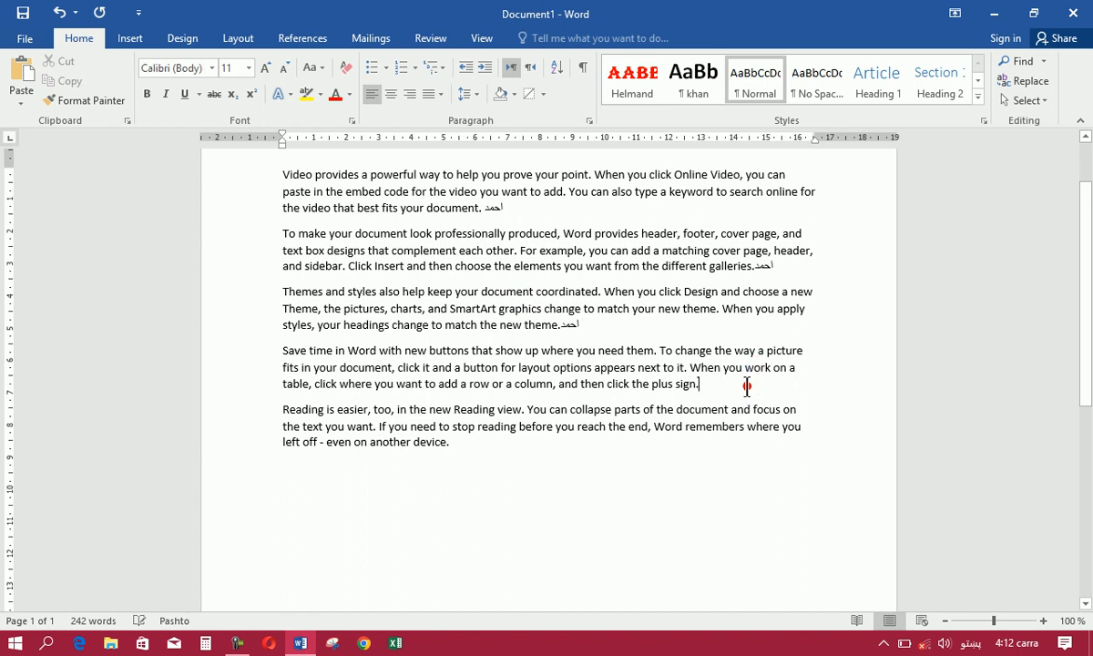
click(20, 68)
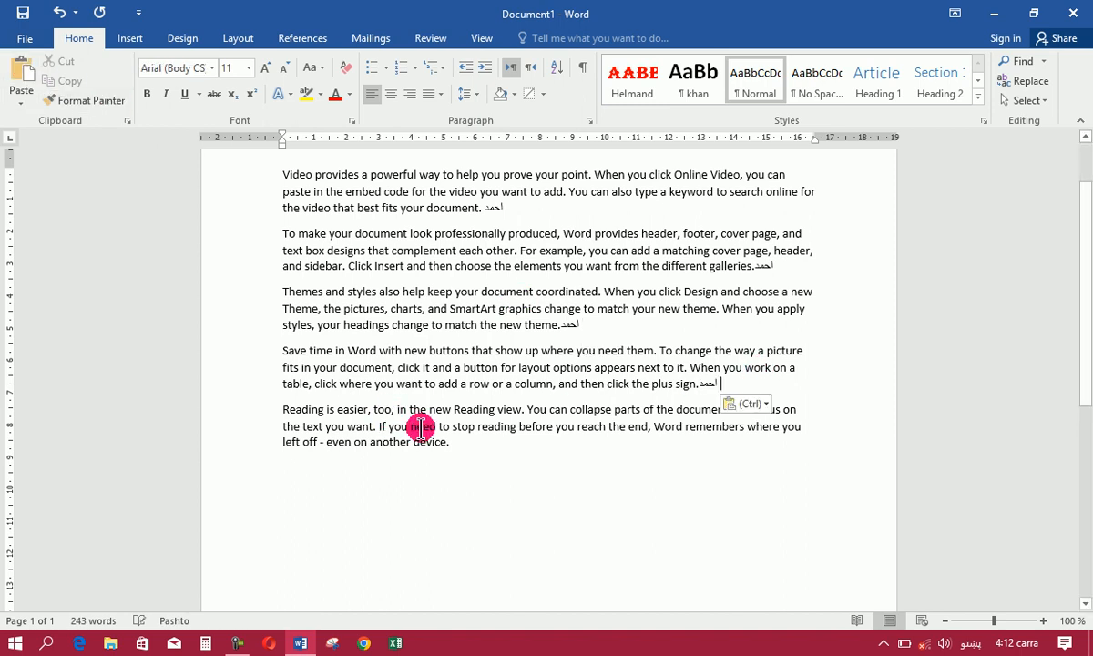
click(486, 445)
click(12, 71)
Start Replace from the end of the first paragraph and enter the inserted Pashto first name as the text to find.
click(531, 216)
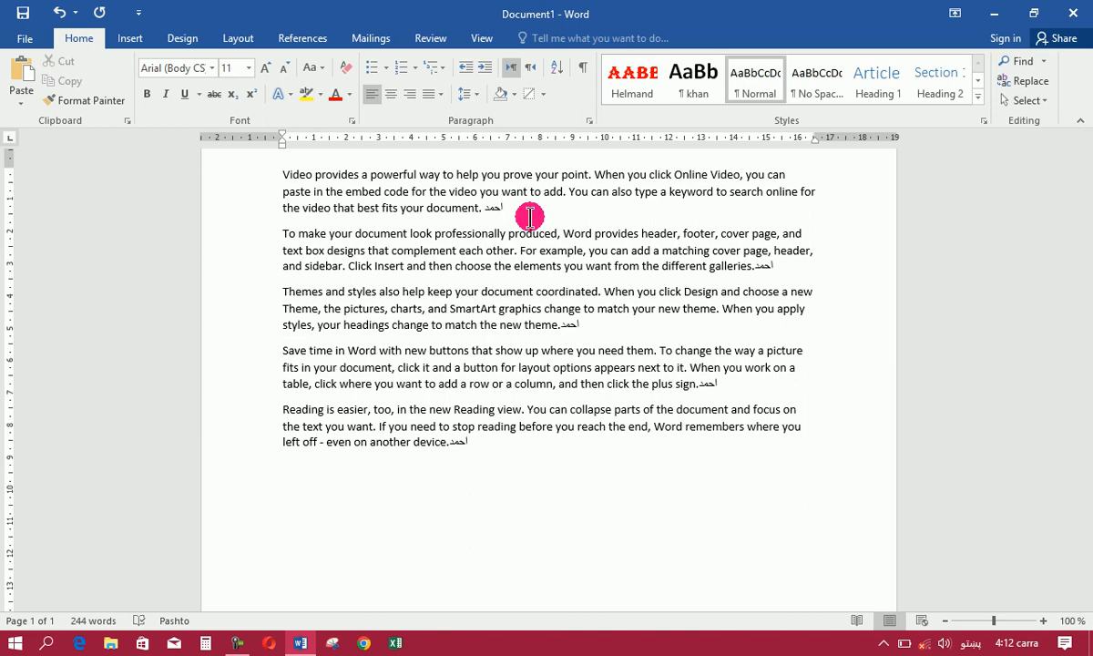
click(1028, 83)
drag(556, 382, 531, 241)
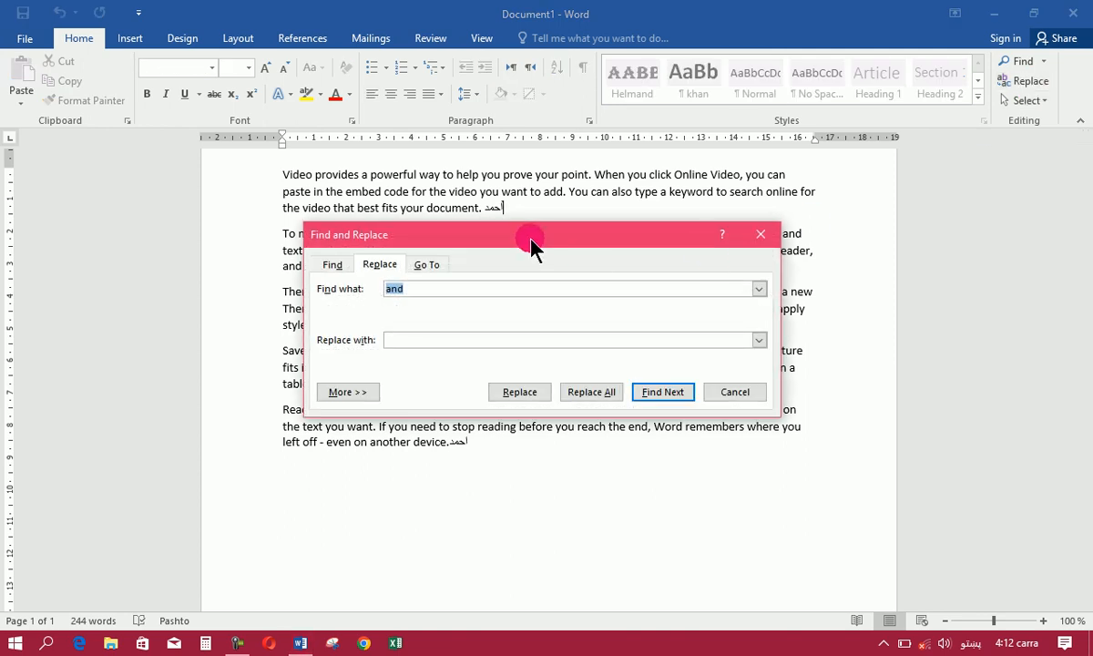
text(احممد)
key(BackSpace)
key(BackSpace)
text(د)
drag(483, 246, 471, 348)
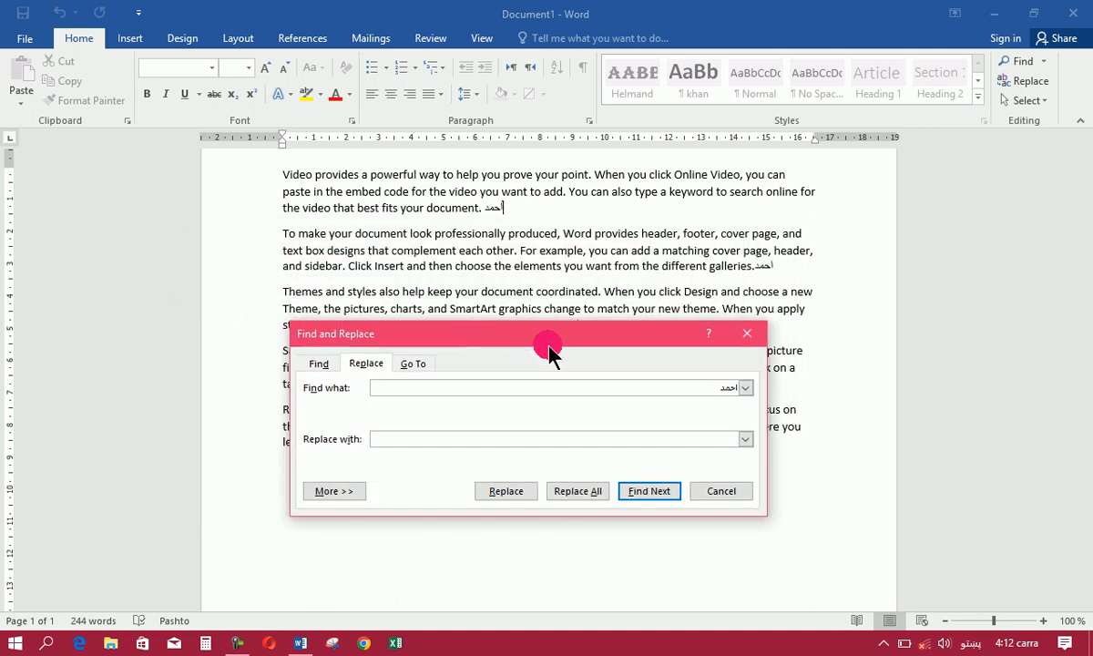
click(440, 390)
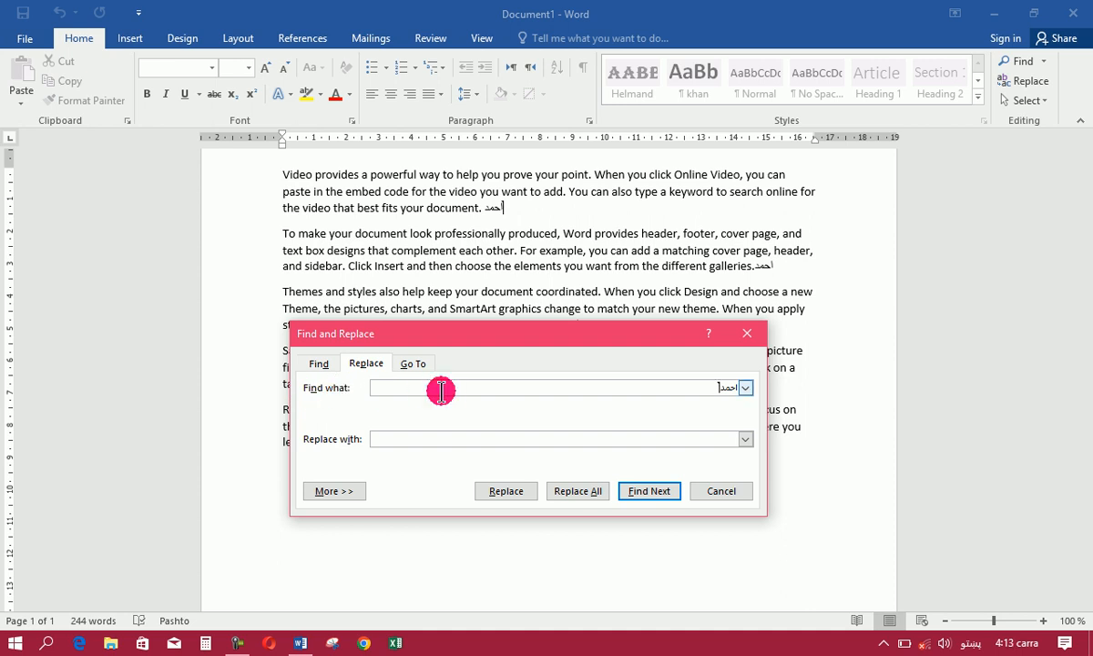
Enter a different Pashto first name as the replacement text.
click(377, 439)
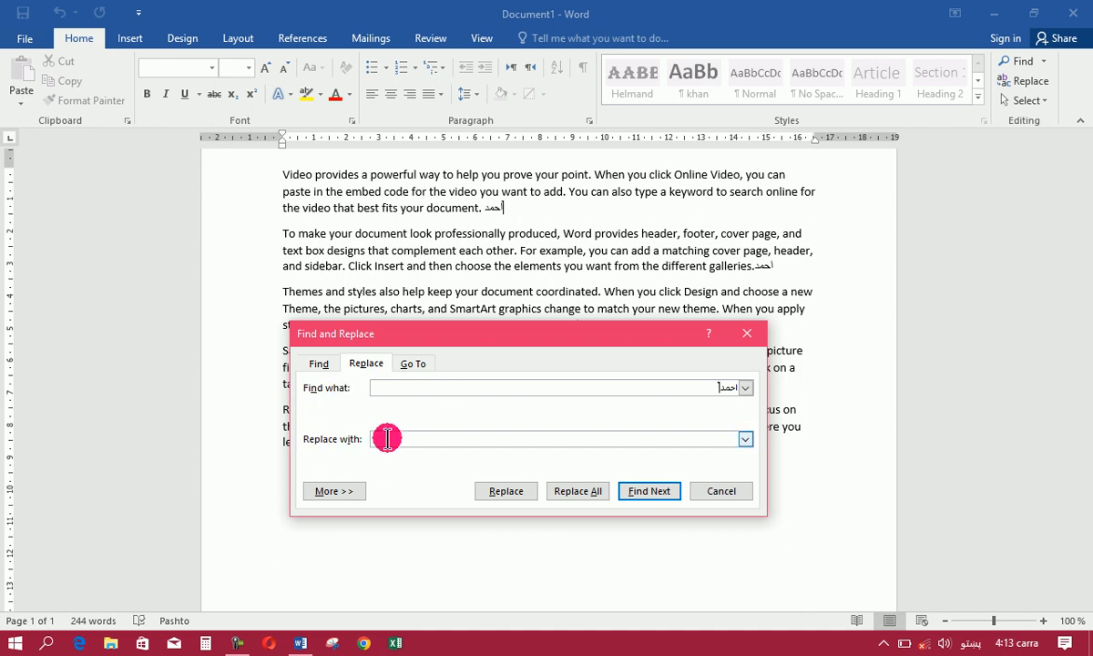
click(437, 442)
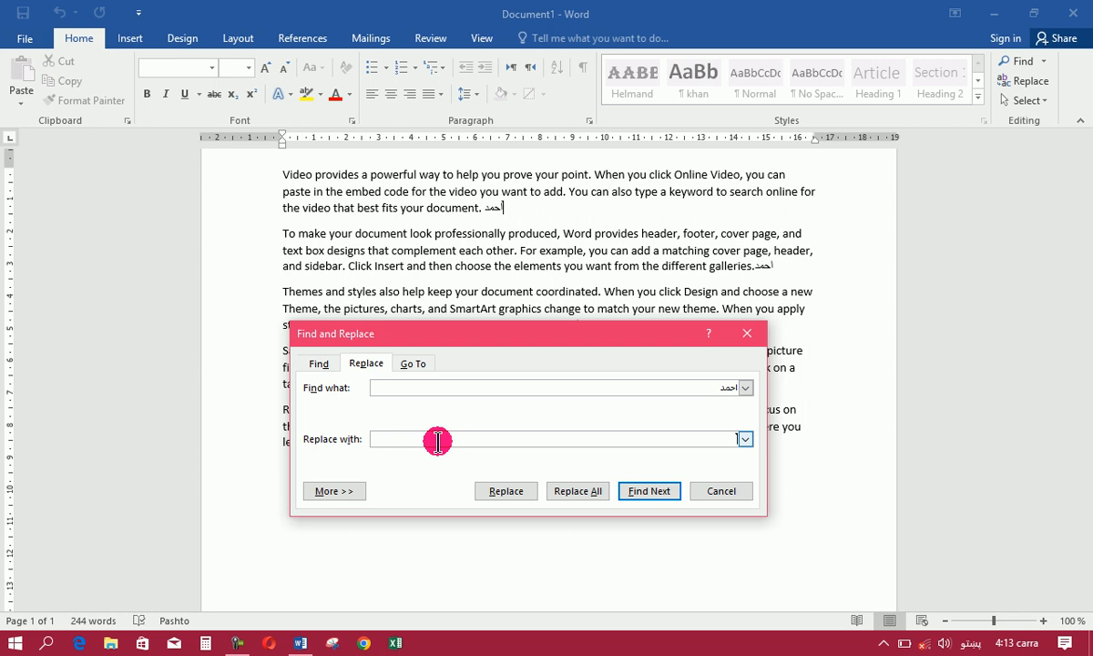
text(عبدالله)
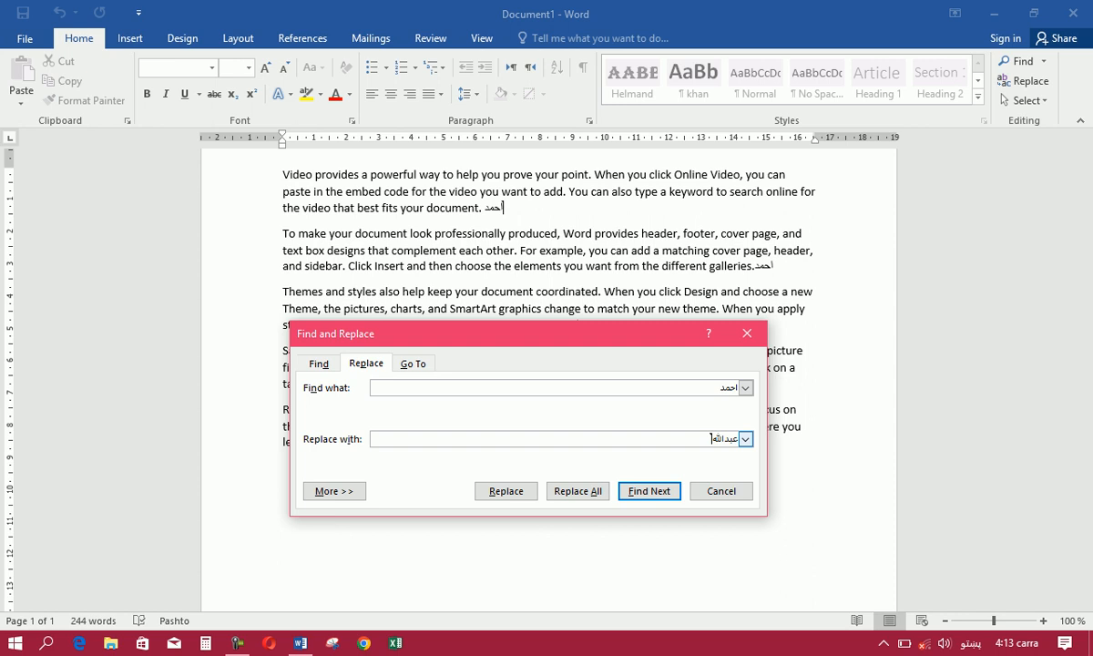
click(599, 446)
Find the next occurrence of the name and replace it individually in the second and third paragraphs.
click(651, 493)
click(649, 493)
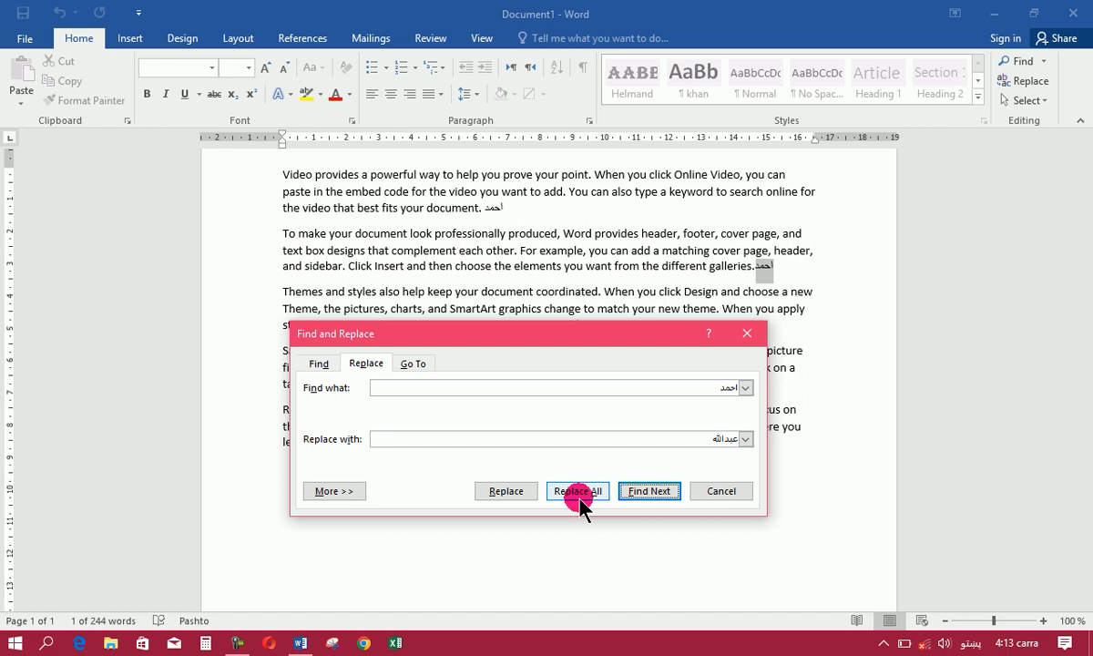
click(506, 494)
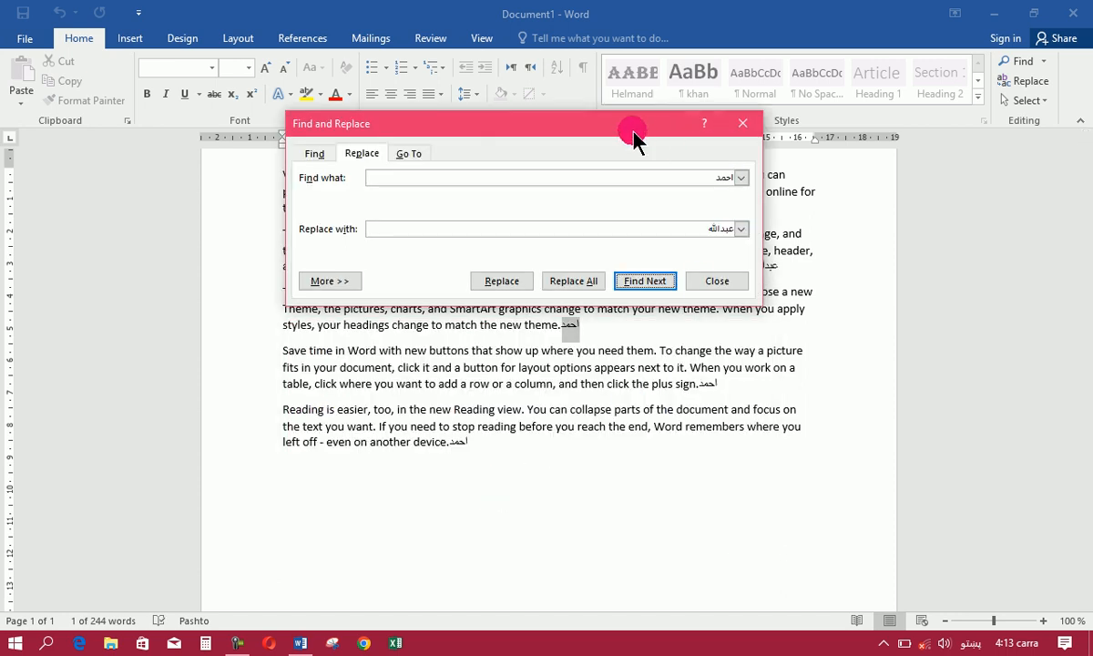
drag(622, 128, 378, 42)
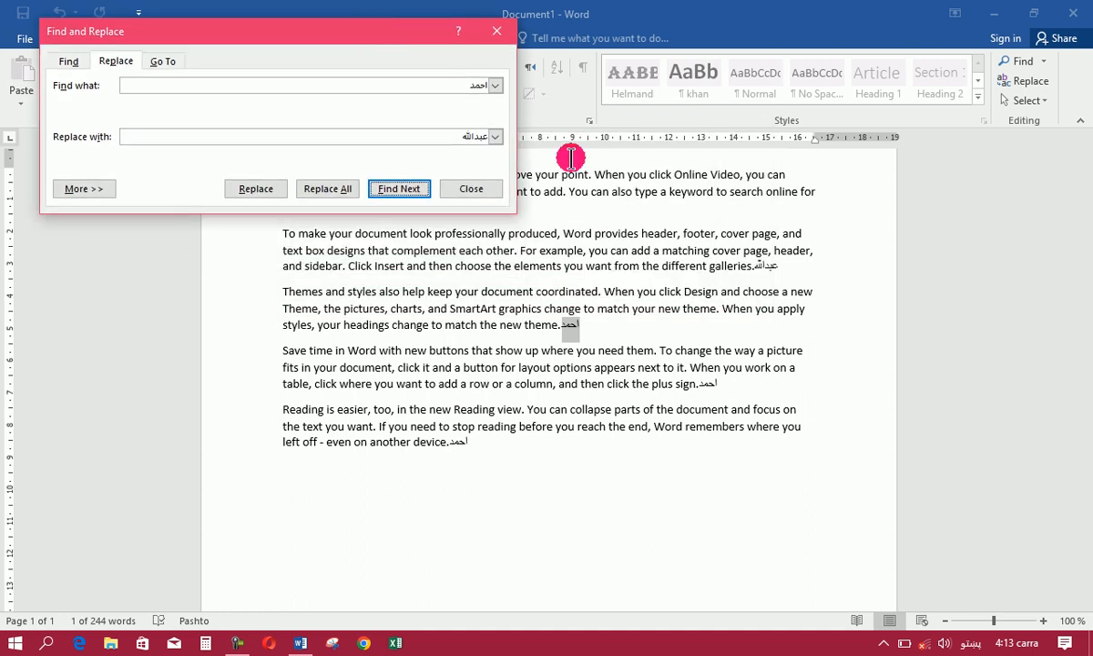
click(258, 189)
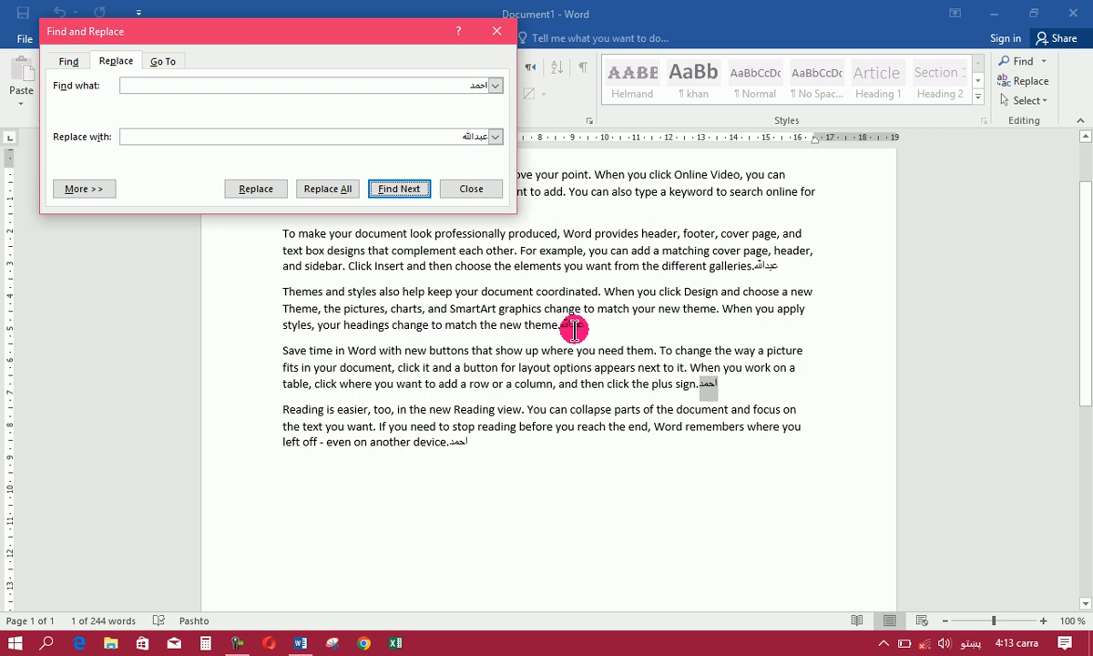
Replace all remaining occurrences of the name at once and close Find and Replace.
click(333, 190)
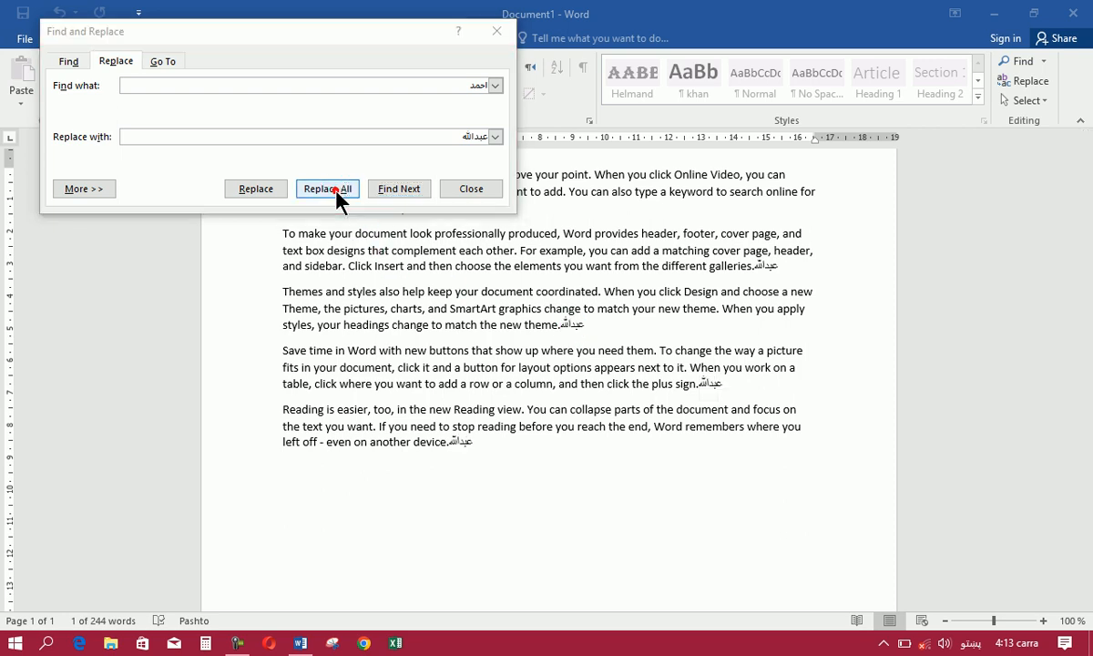
click(552, 365)
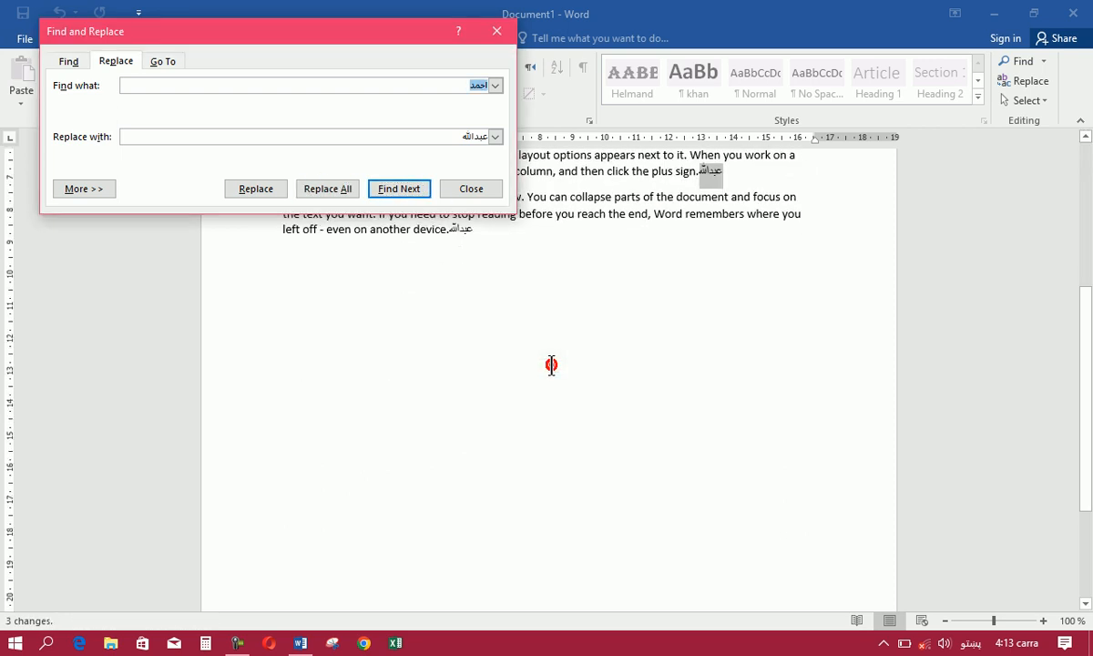
click(472, 191)
scroll(1084, 386, up, 6)
Select the entire content of the document.
click(739, 321)
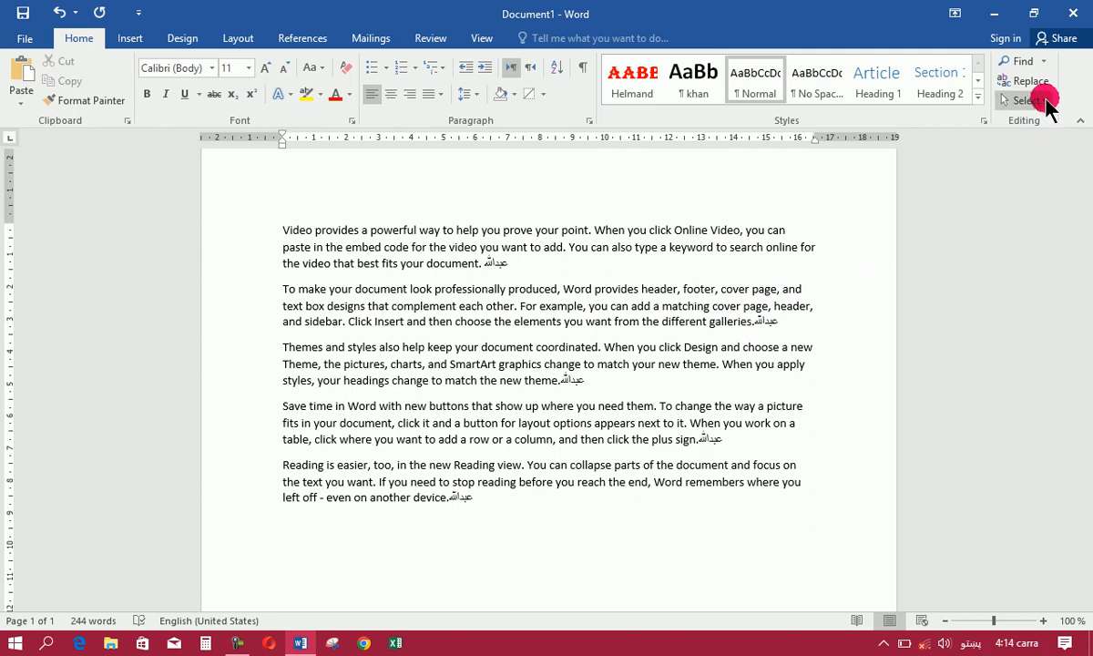
click(1046, 102)
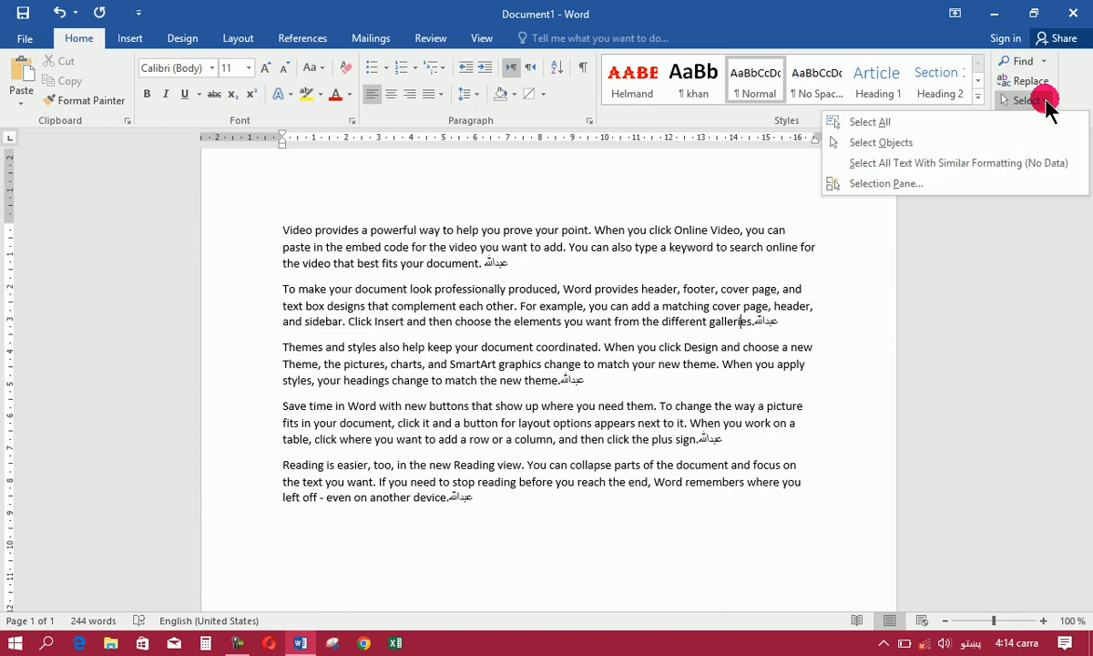
click(963, 121)
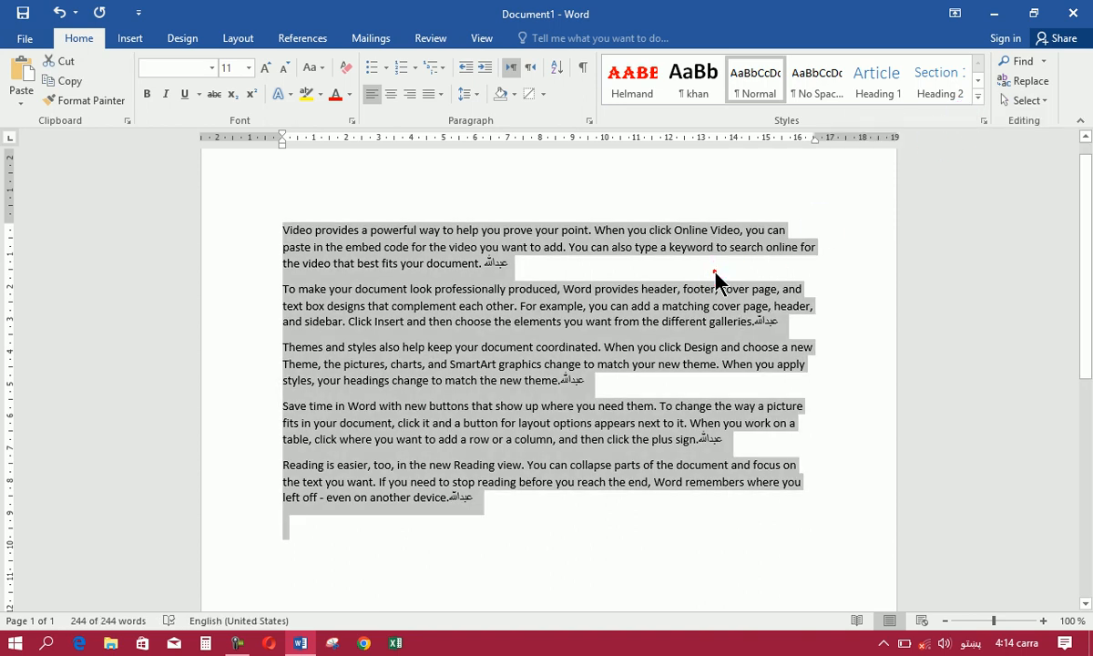
Clear the selection and try selecting all text formatted like the end of the first paragraph.
click(671, 256)
click(1043, 101)
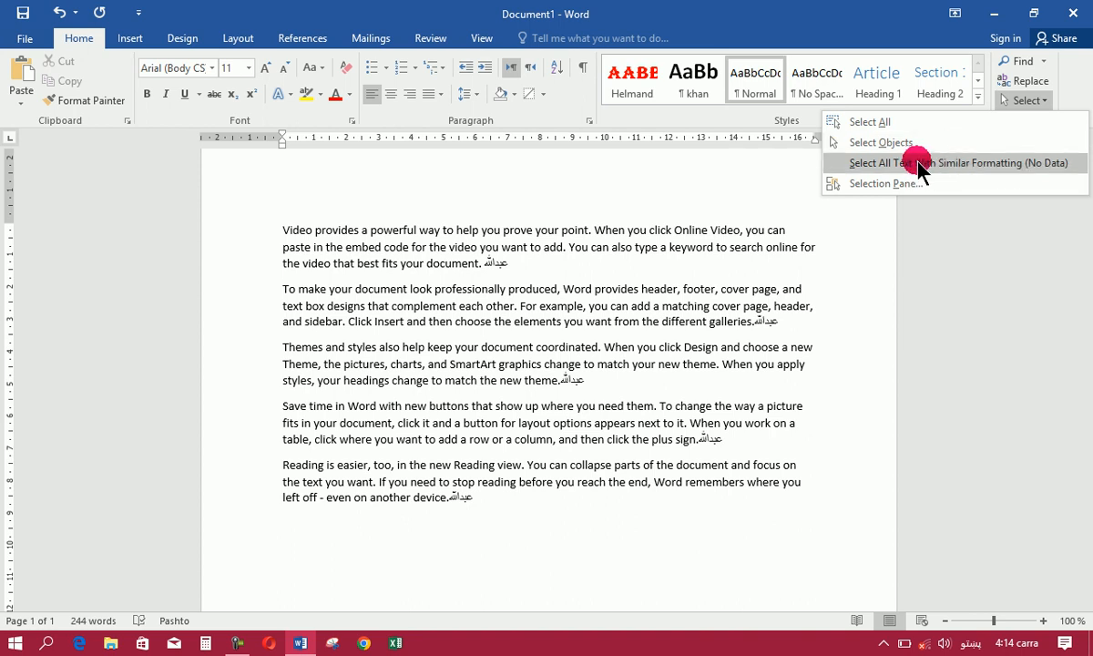
click(918, 164)
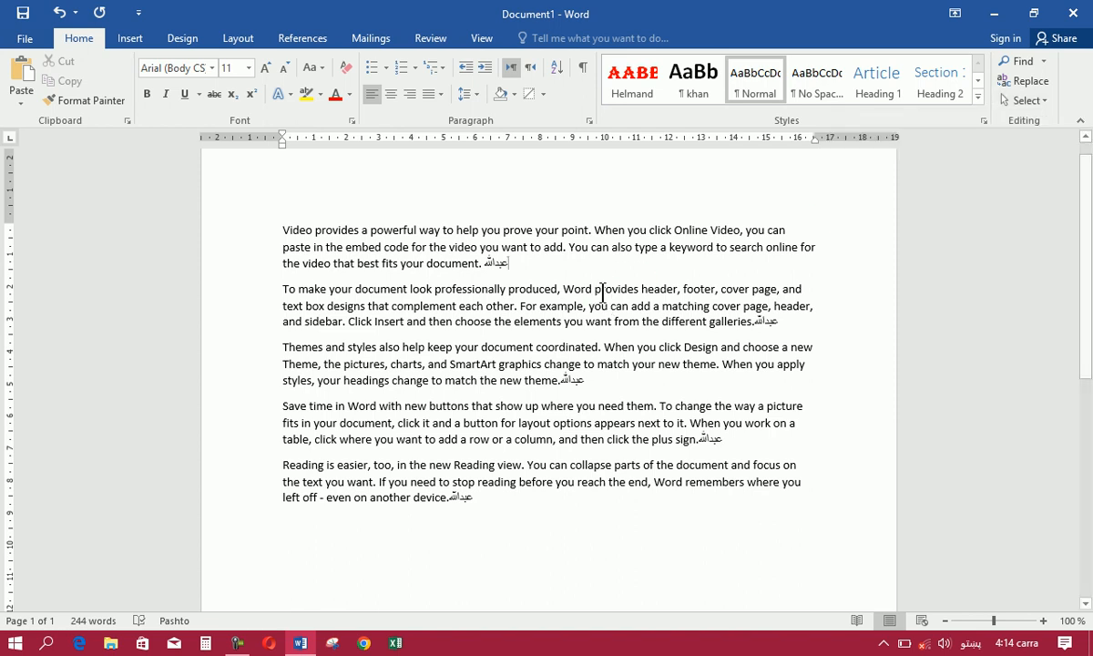
Format the name at the end of the first paragraph as 16 pt, bold and red.
double_click(492, 263)
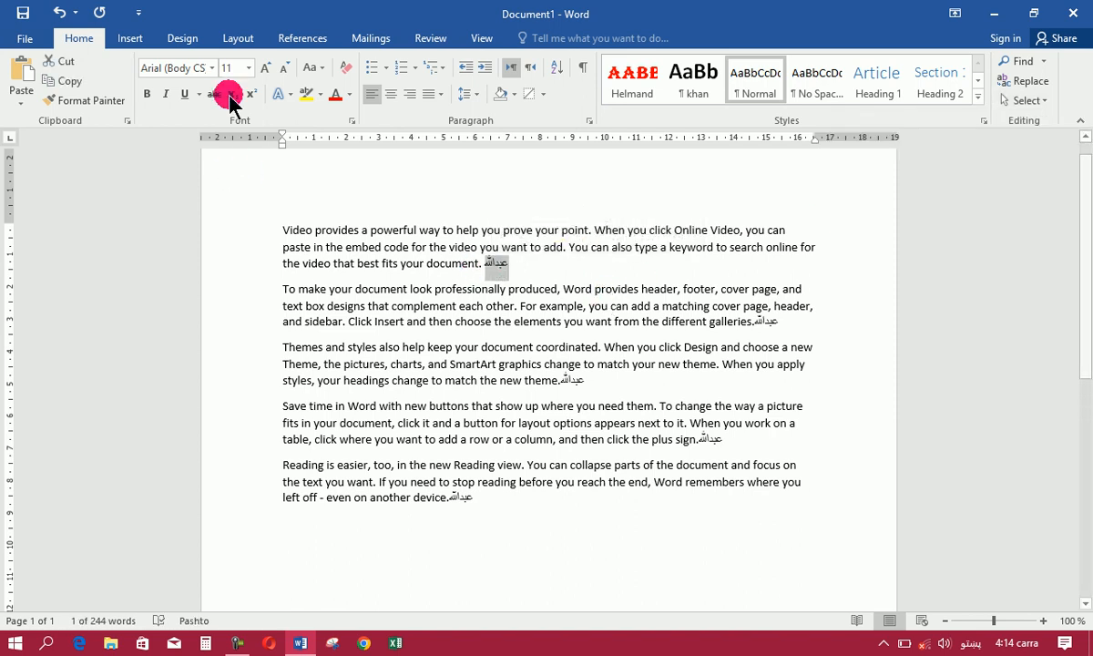
click(264, 68)
click(263, 69)
click(263, 68)
click(151, 94)
click(333, 95)
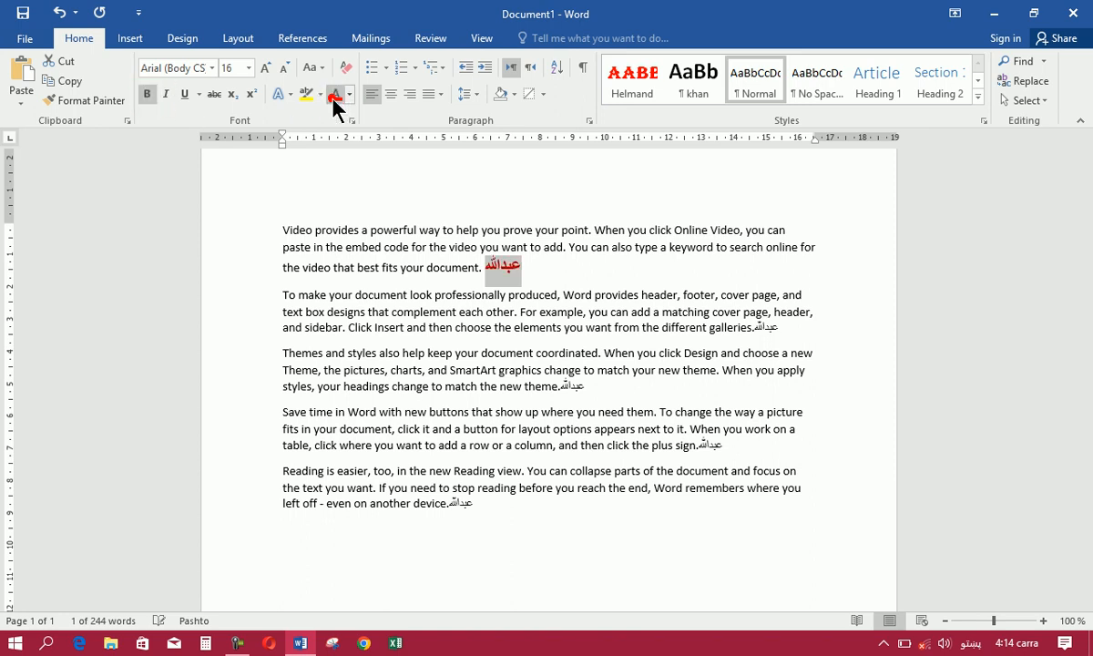
Copy the first name's formatting to the names ending the other four paragraphs with Format Painter, and turn it off.
click(85, 100)
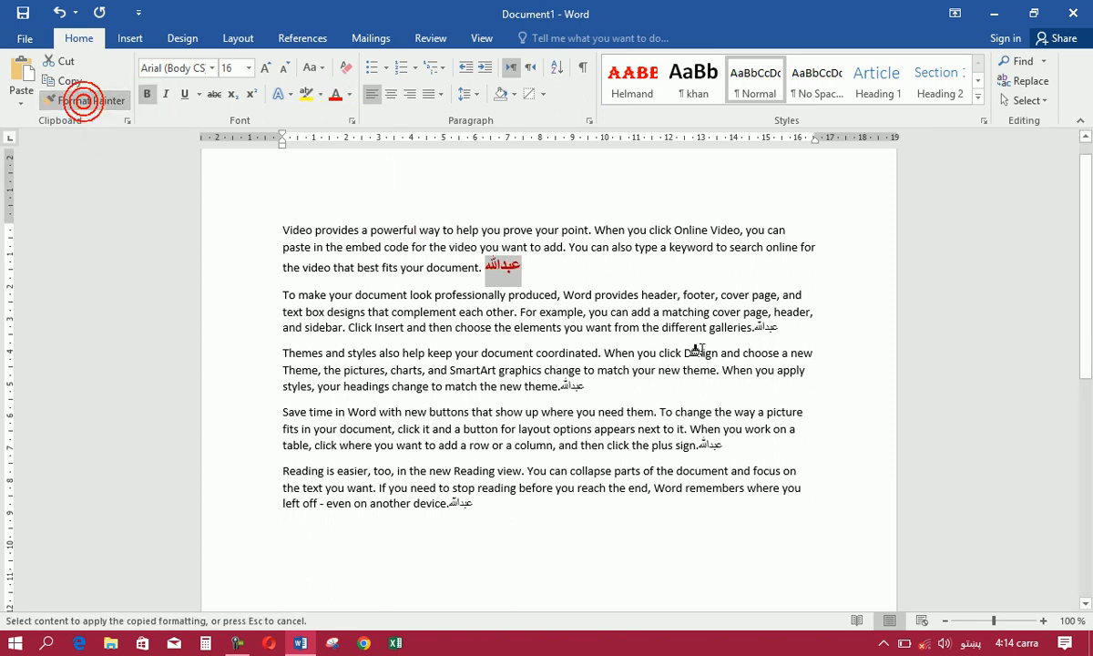
click(763, 328)
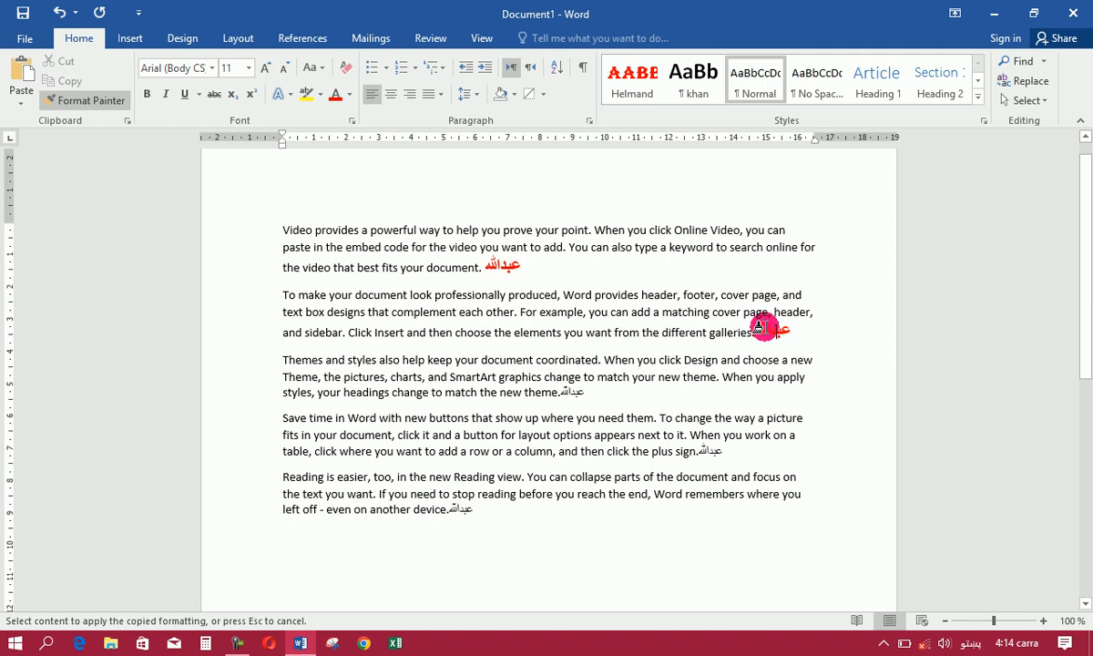
click(571, 393)
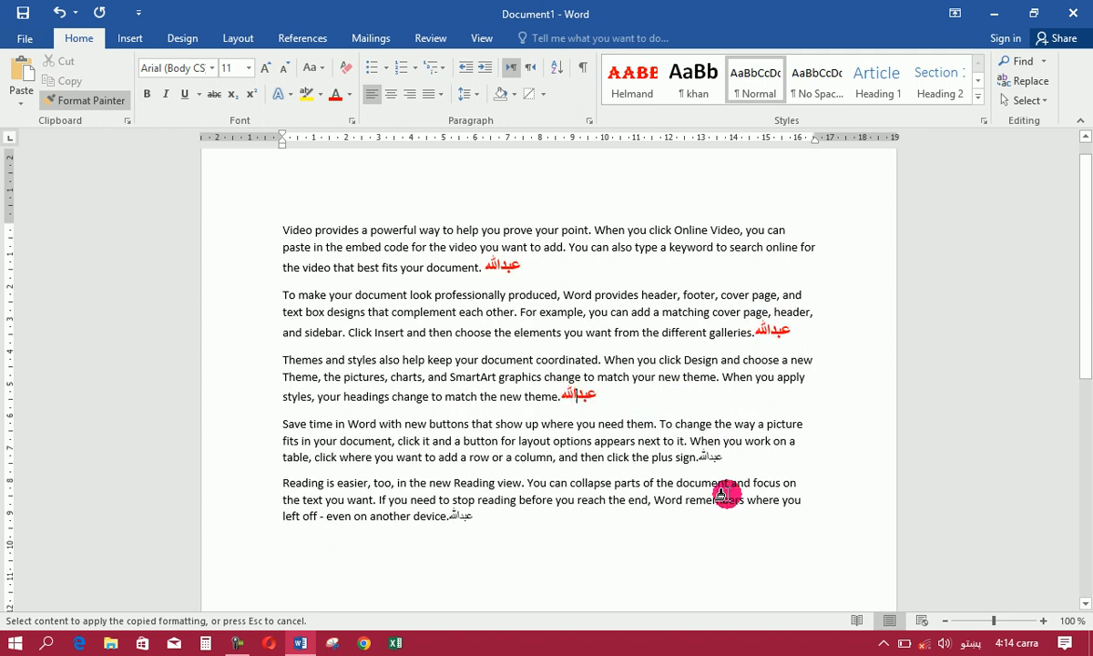
click(709, 462)
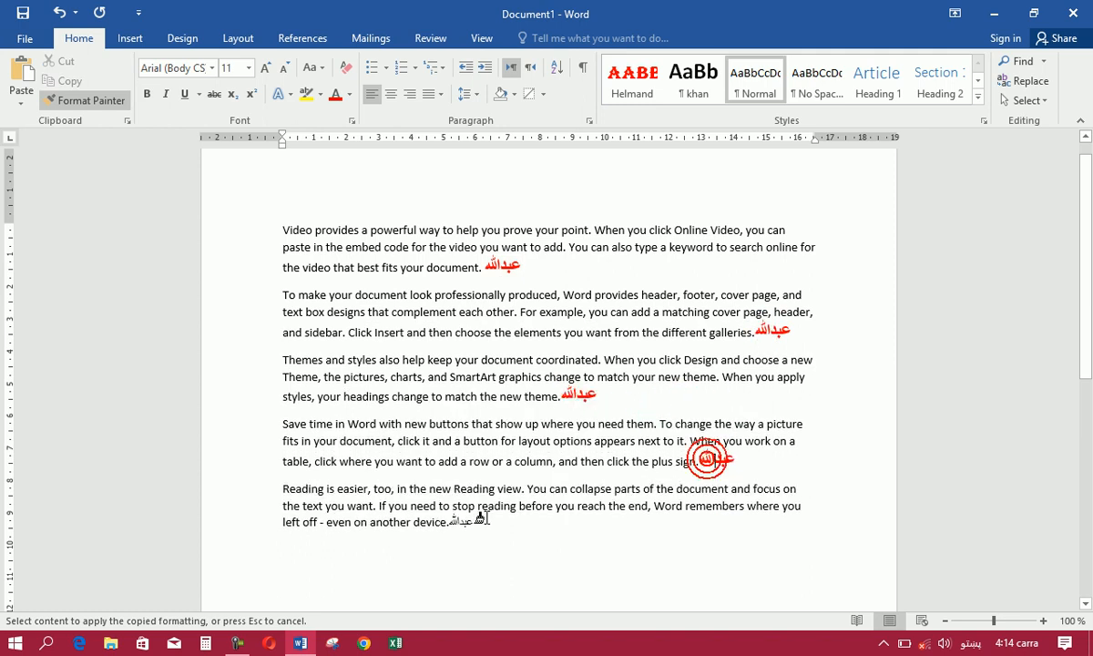
click(456, 524)
click(90, 96)
Select all text with formatting similar to the name at the end of the first paragraph.
double_click(501, 265)
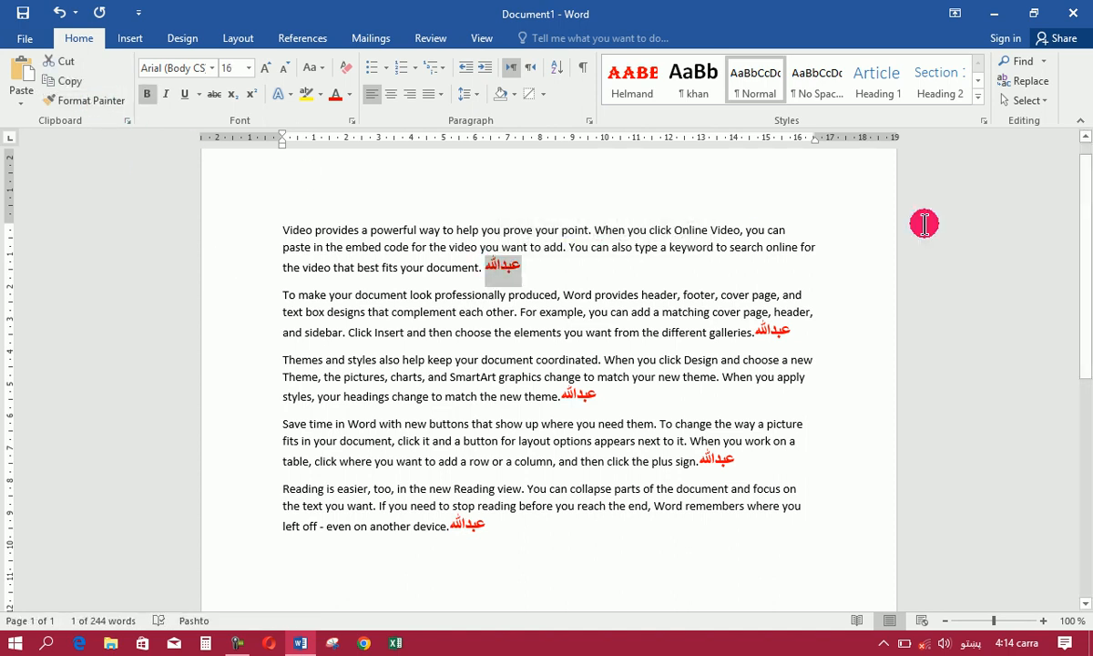
click(1037, 101)
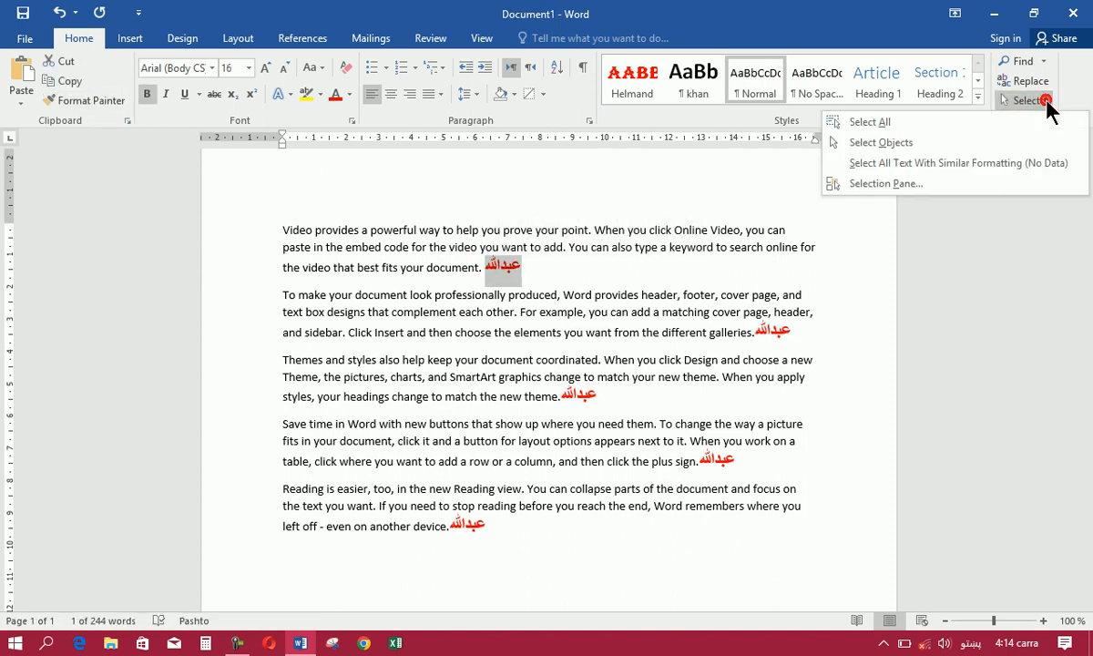
click(1002, 164)
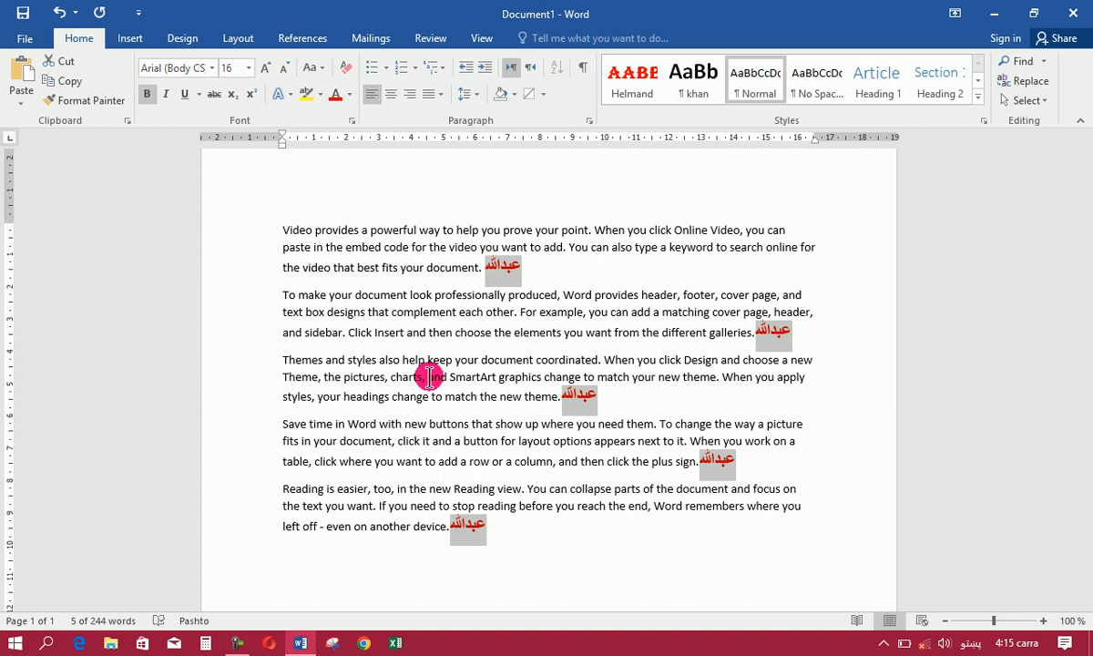
Remove the bold formatting from the name at the end of the third paragraph and clear the selection.
click(777, 337)
double_click(590, 392)
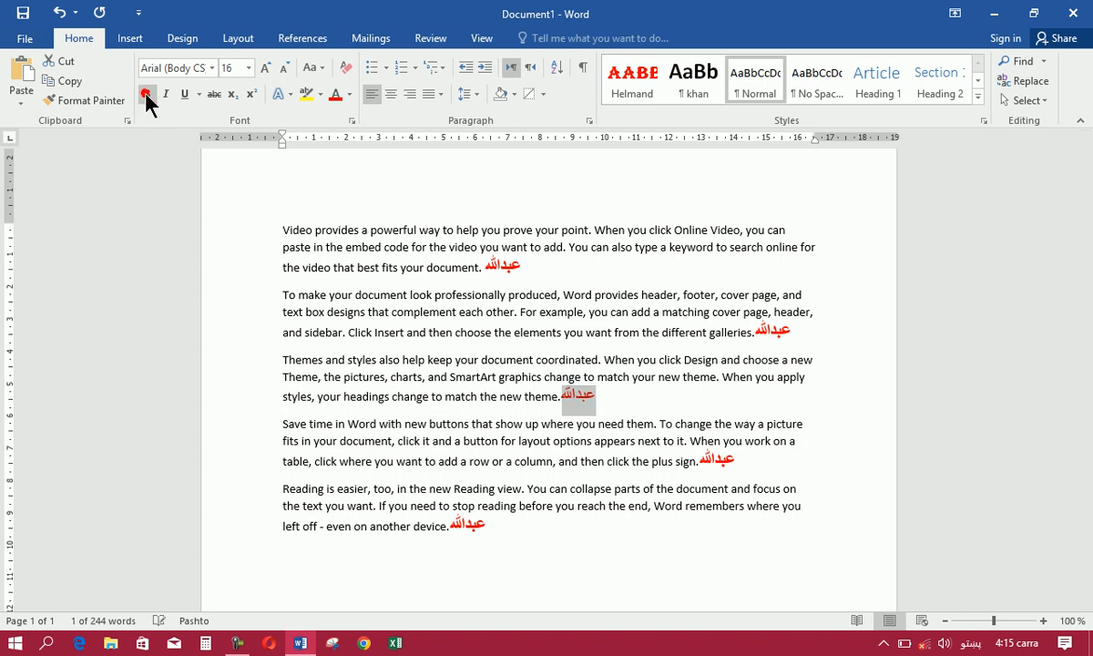
click(465, 282)
Select all text formatted like the name at the end of the first paragraph, and clear the selection.
double_click(502, 266)
click(1025, 100)
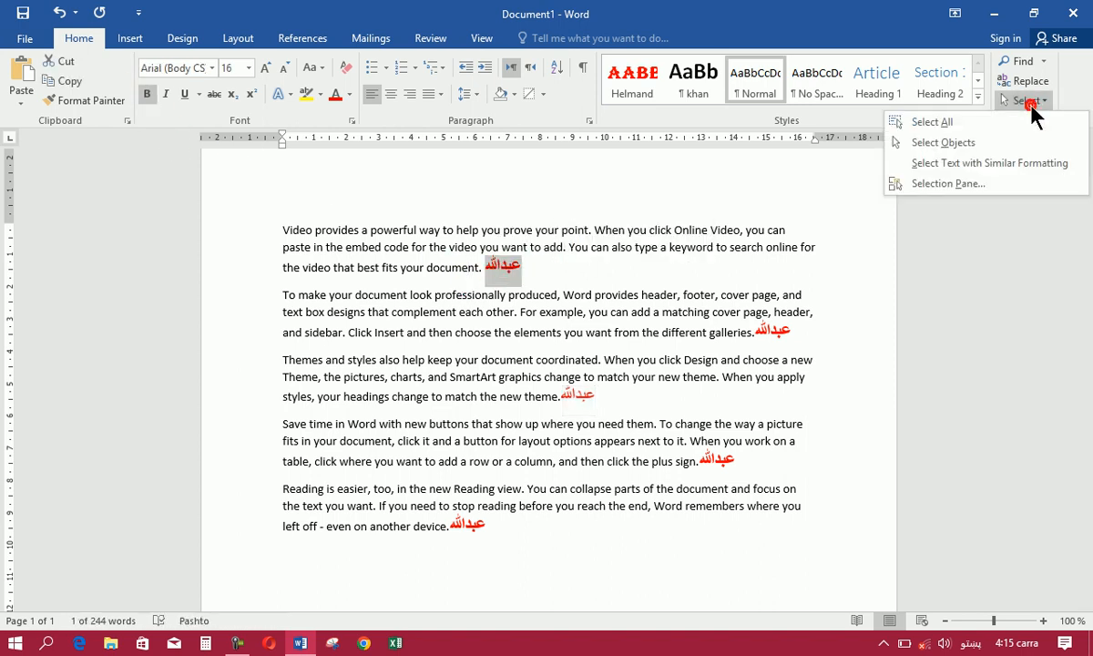
click(1032, 164)
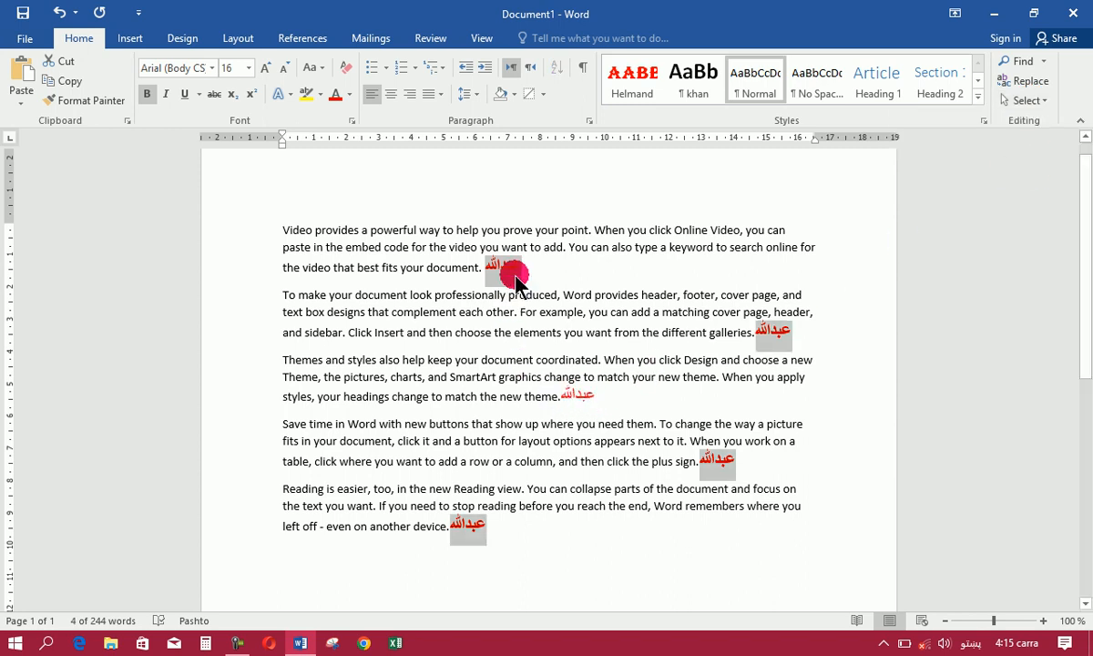
click(585, 410)
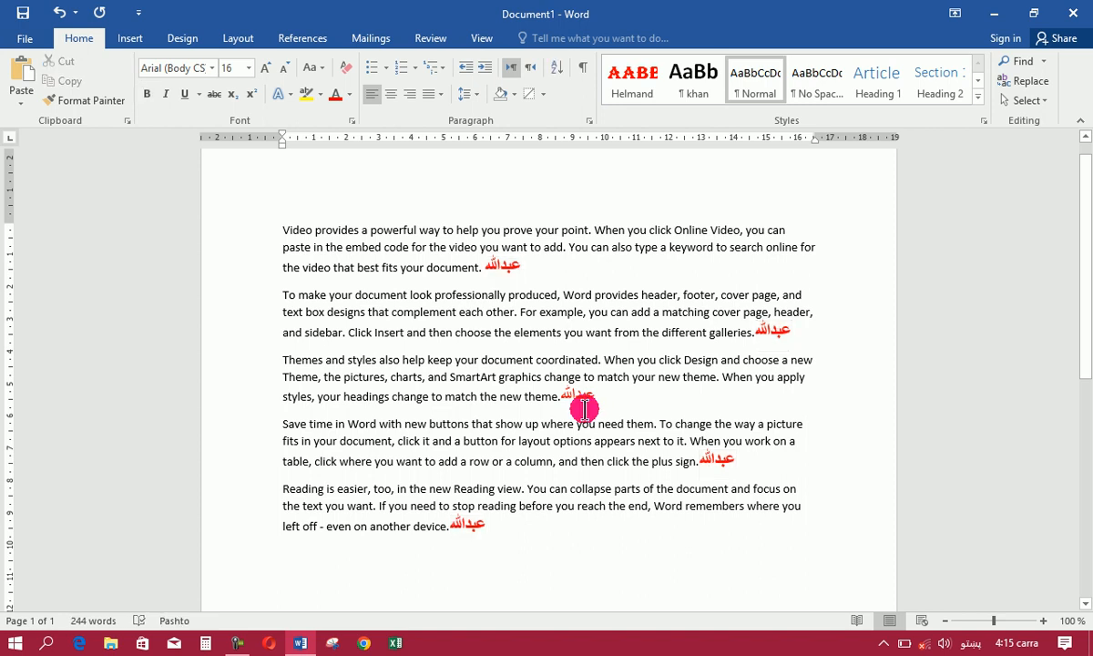
click(1029, 100)
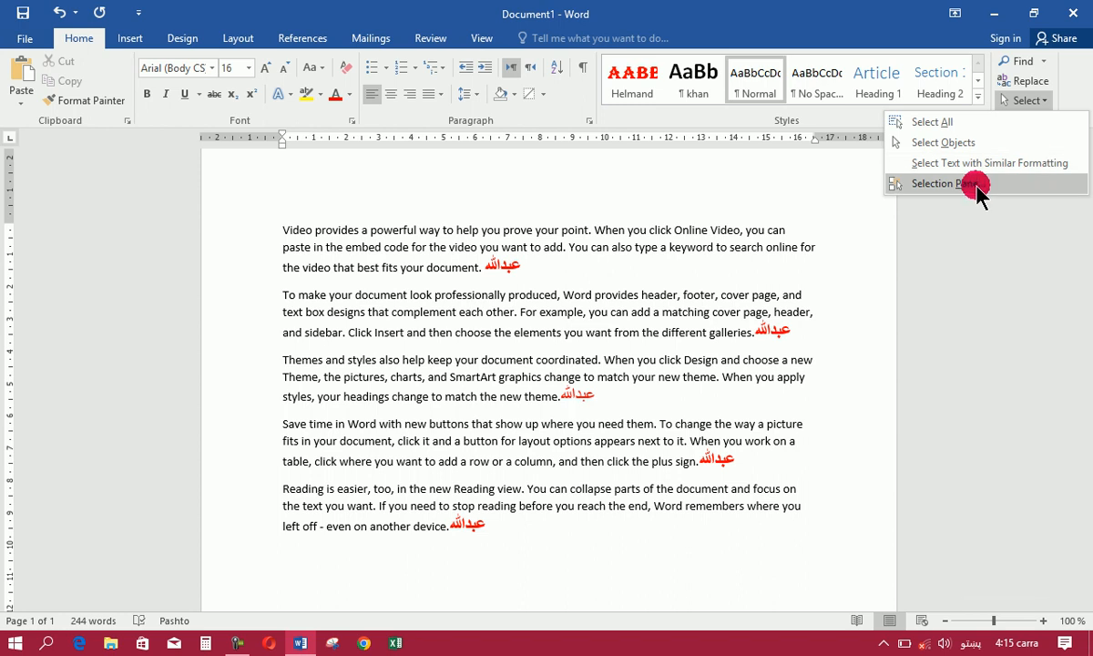
click(673, 358)
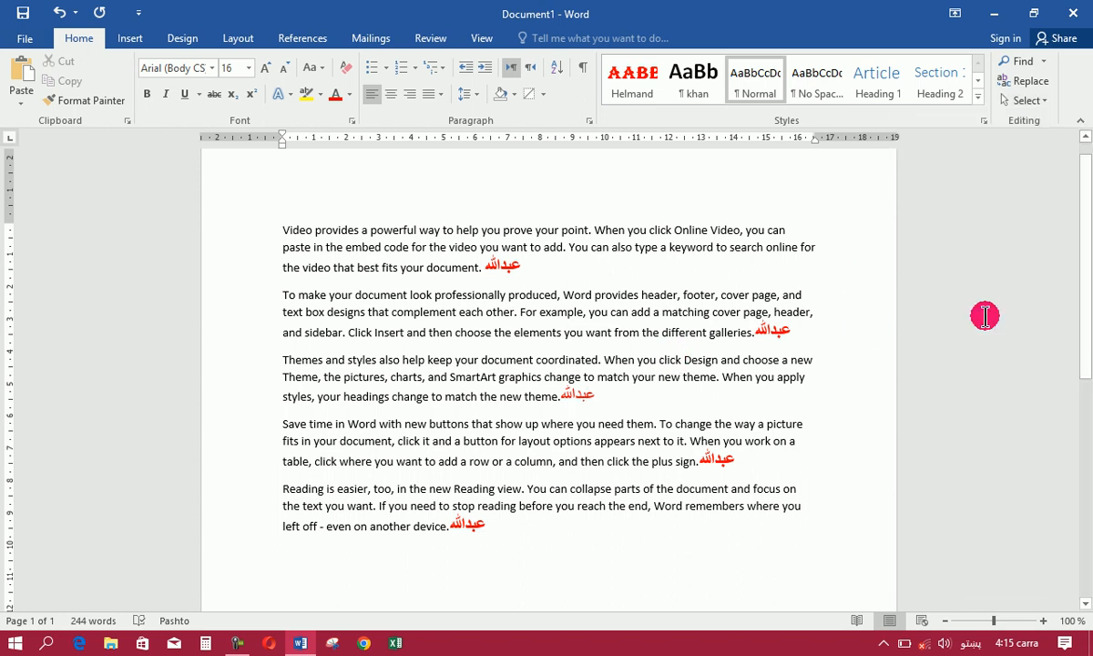
Draw a rectangle about 1.61 cm high and 2.86 cm wide above the start of the first paragraph.
scroll(1084, 244, up, 1)
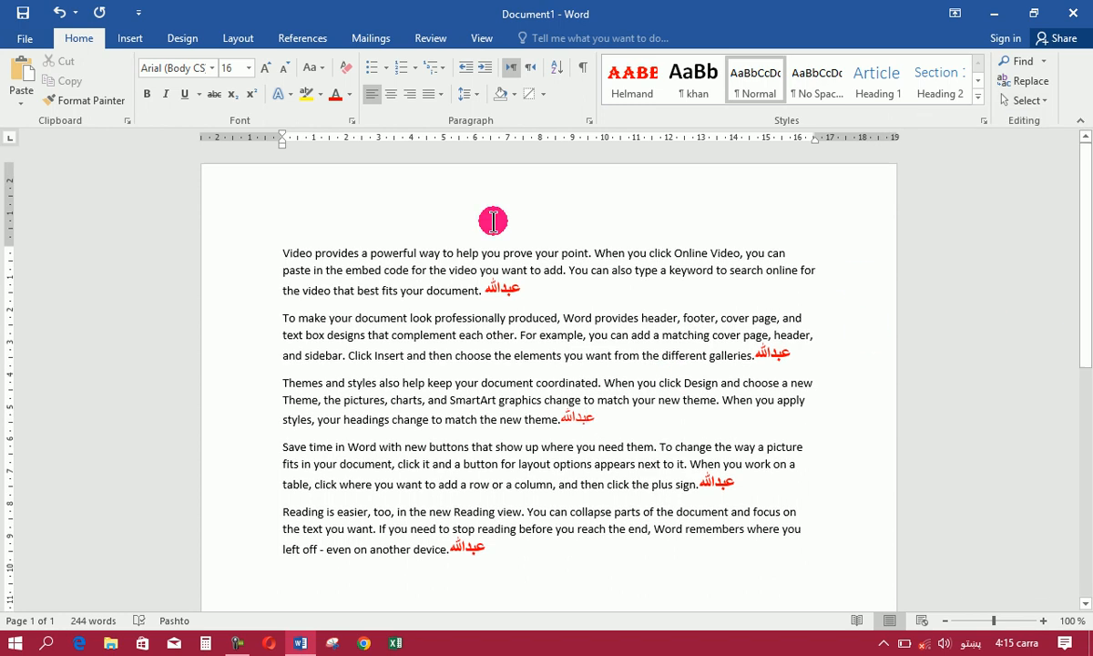
click(129, 39)
click(235, 96)
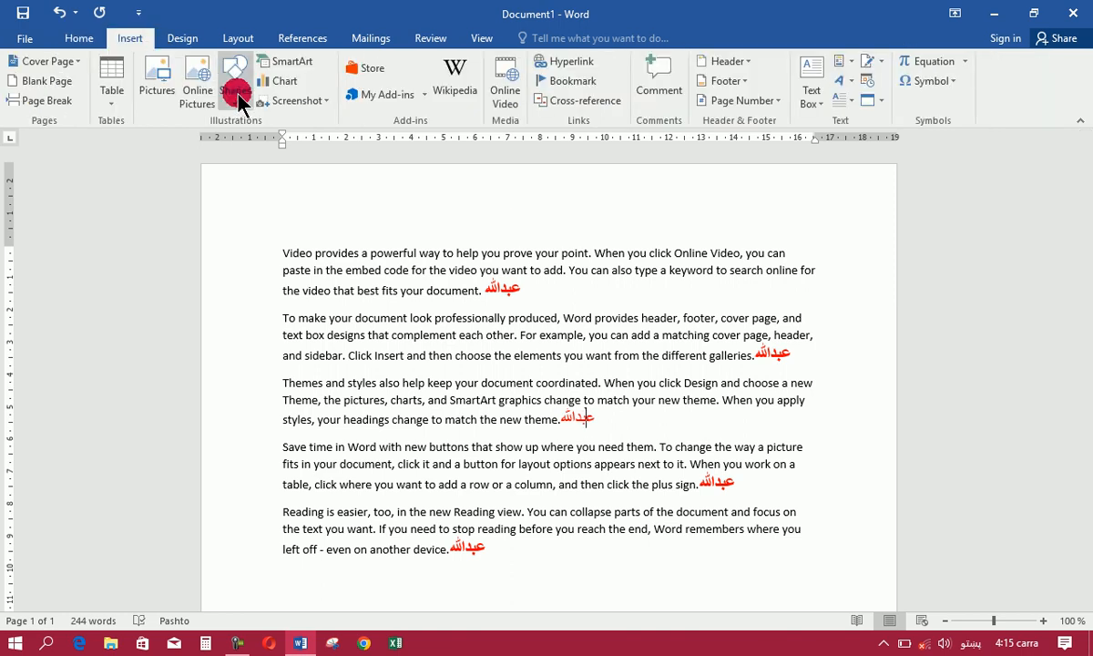
click(276, 146)
drag(292, 170, 388, 222)
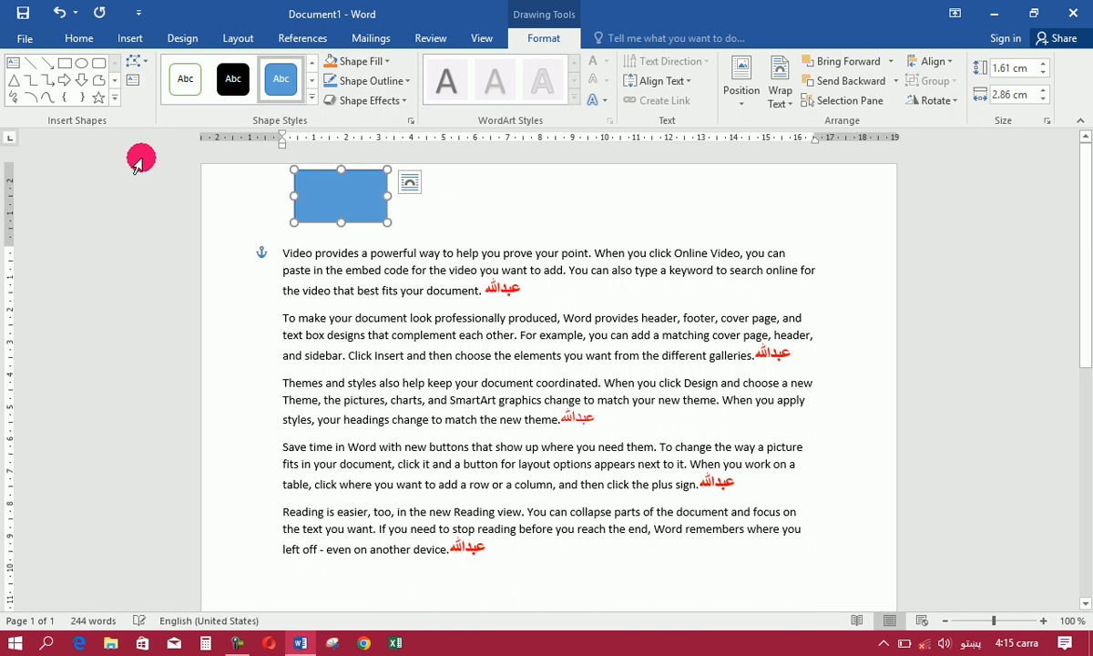
Draw a five-point star about 2.41 by 3.33 cm at the page's upper right and a right arrow about 5.4 cm long below the last paragraph.
click(99, 96)
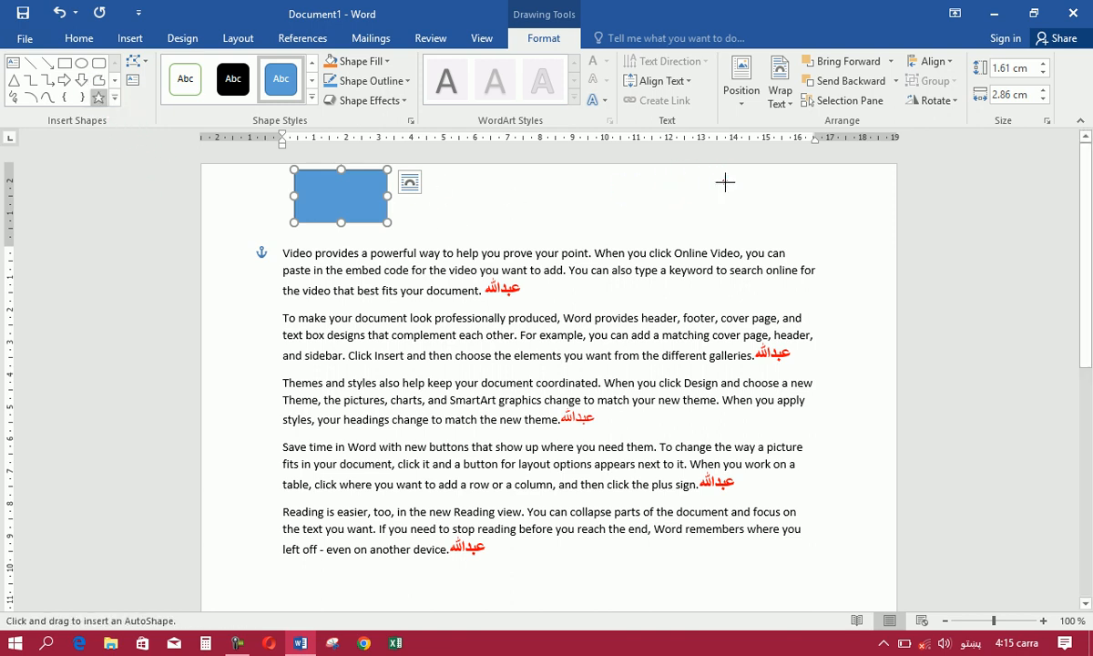
drag(724, 181, 833, 259)
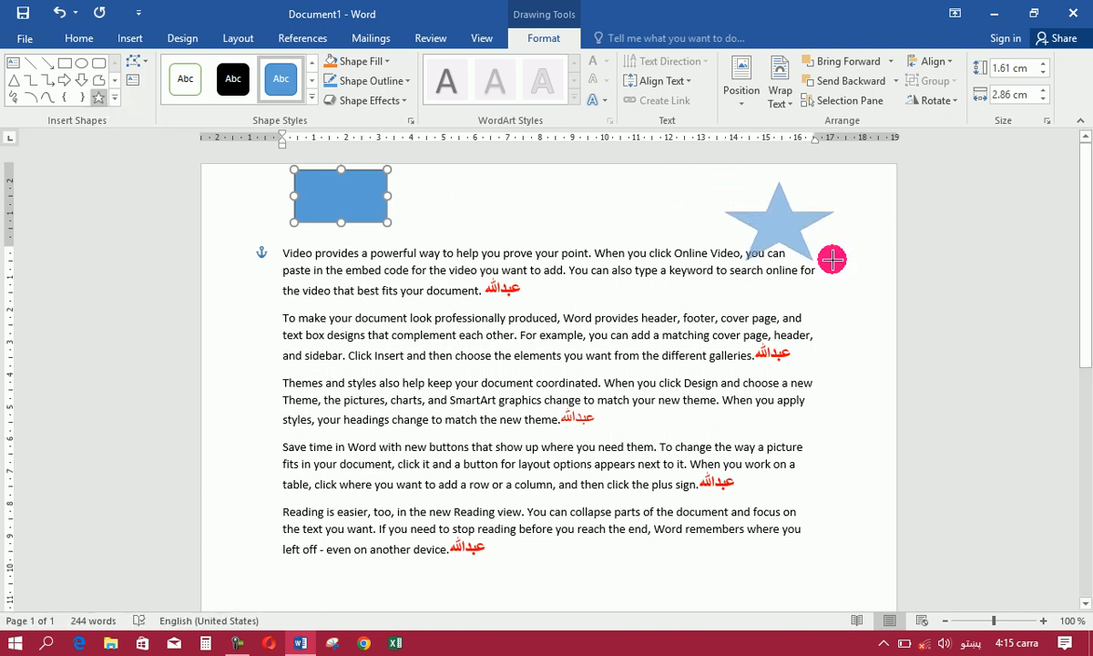
click(64, 79)
mouse_move(584, 573)
mouse_down()
mouse_move(702, 575)
mouse_move(712, 545)
mouse_up()
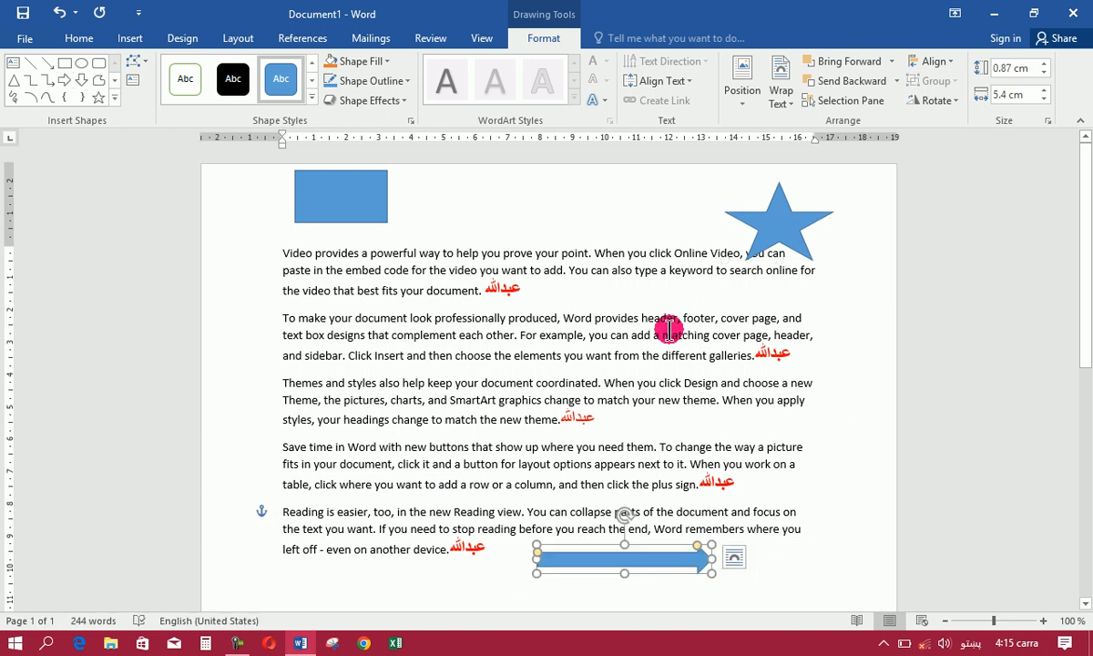
click(637, 307)
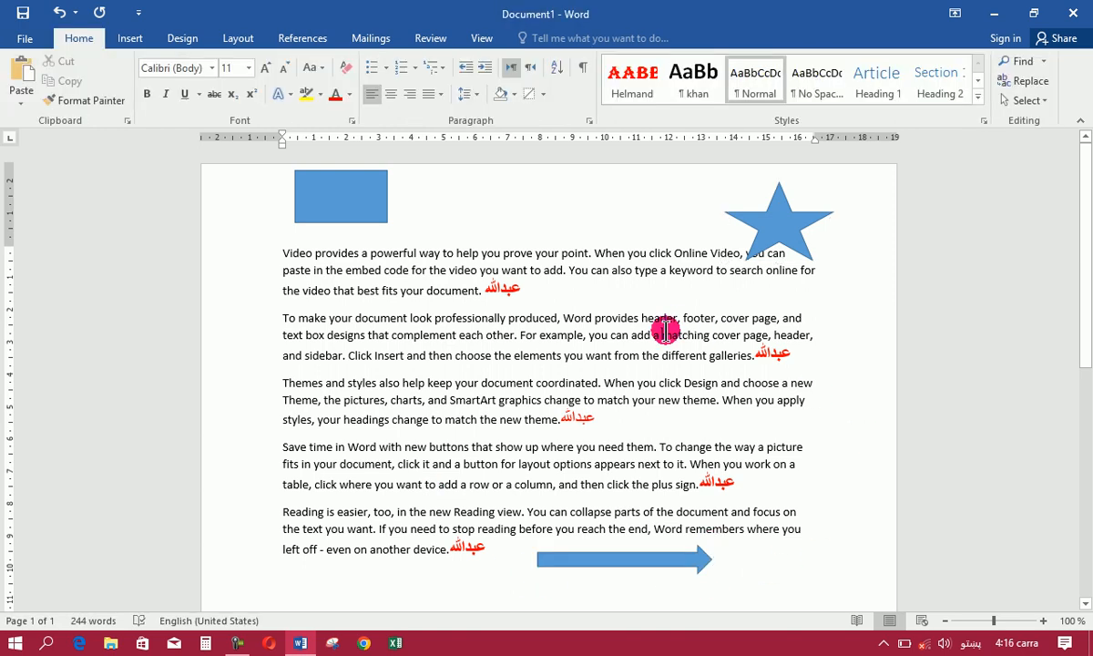
Move the star slightly up the page and deselect it.
click(785, 202)
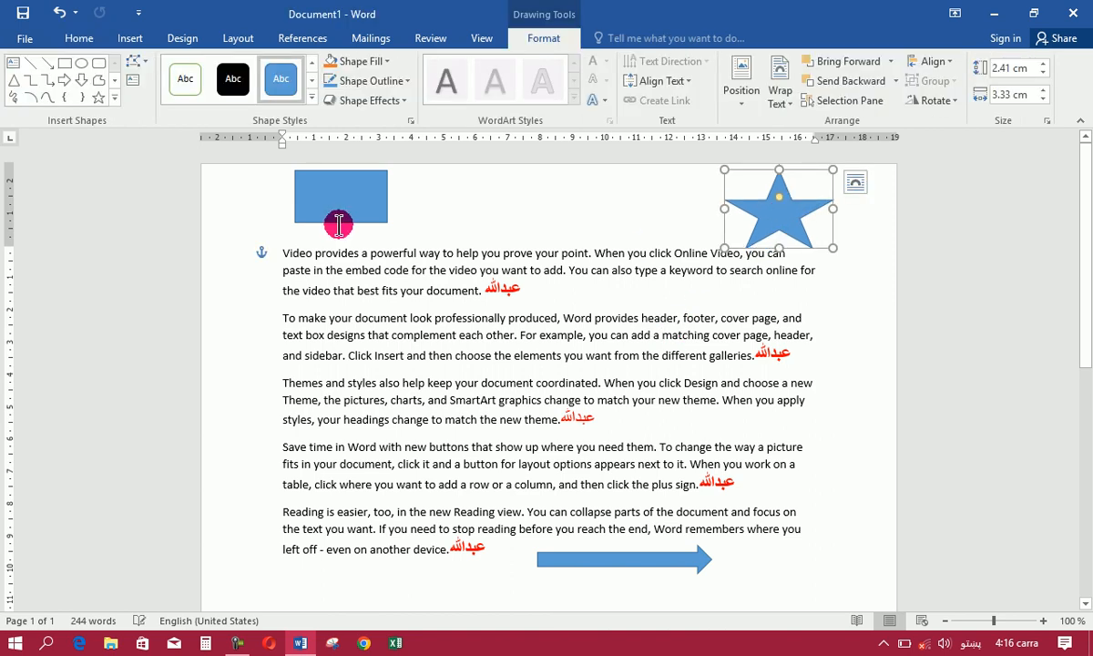
click(569, 384)
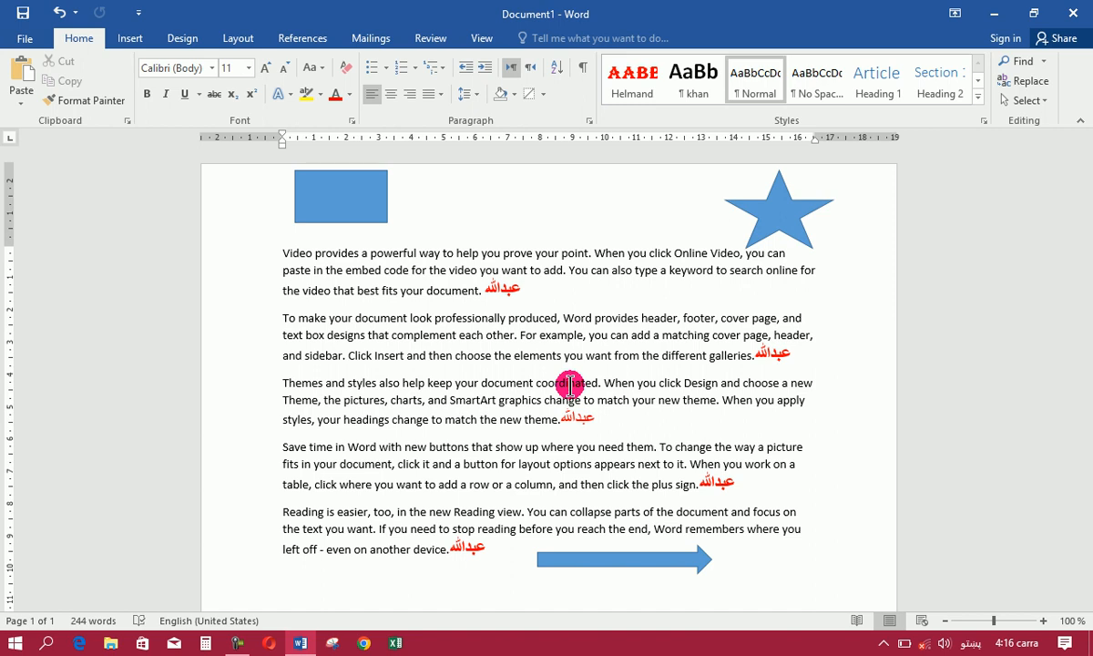
Check how the page with the three shapes looks in the print preview, and return to the document.
click(19, 38)
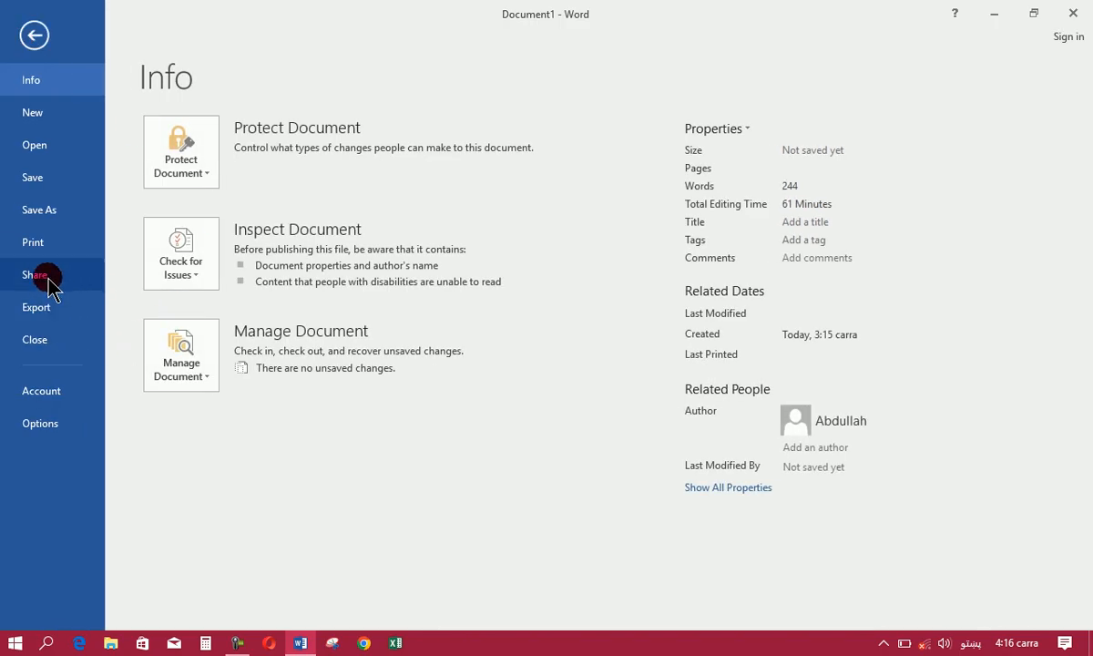
click(67, 178)
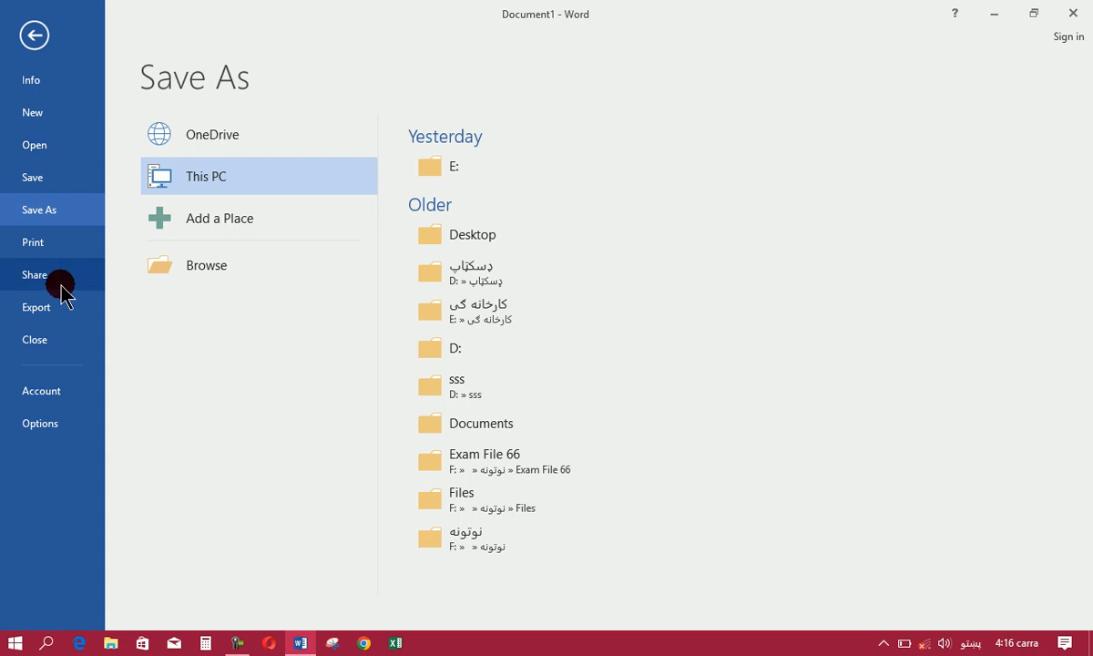
click(58, 242)
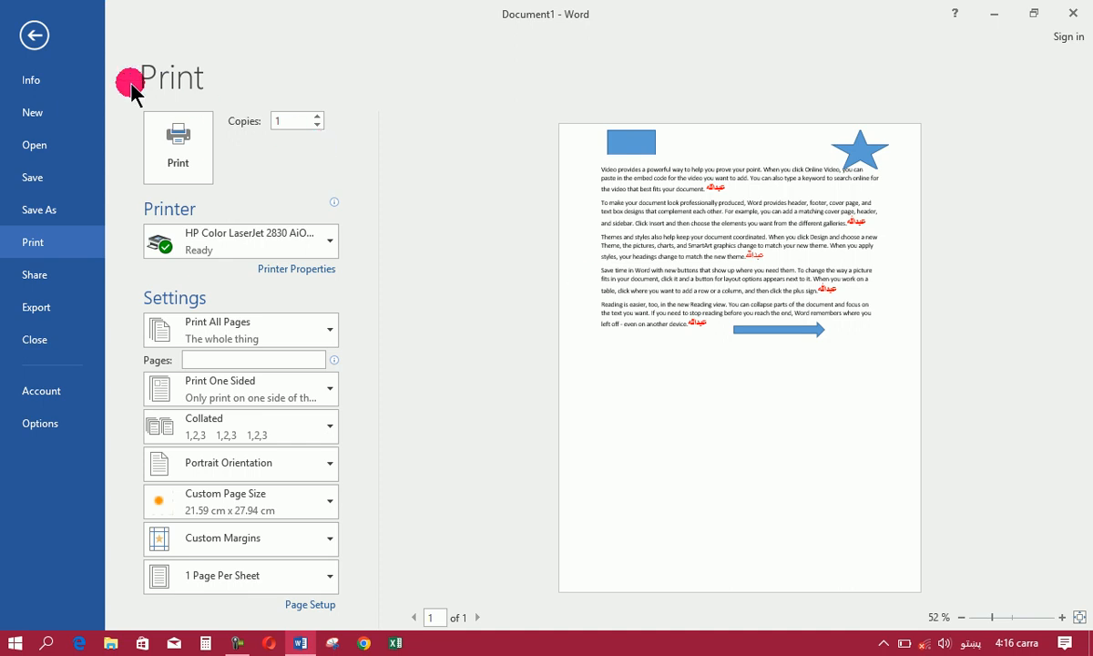
click(35, 35)
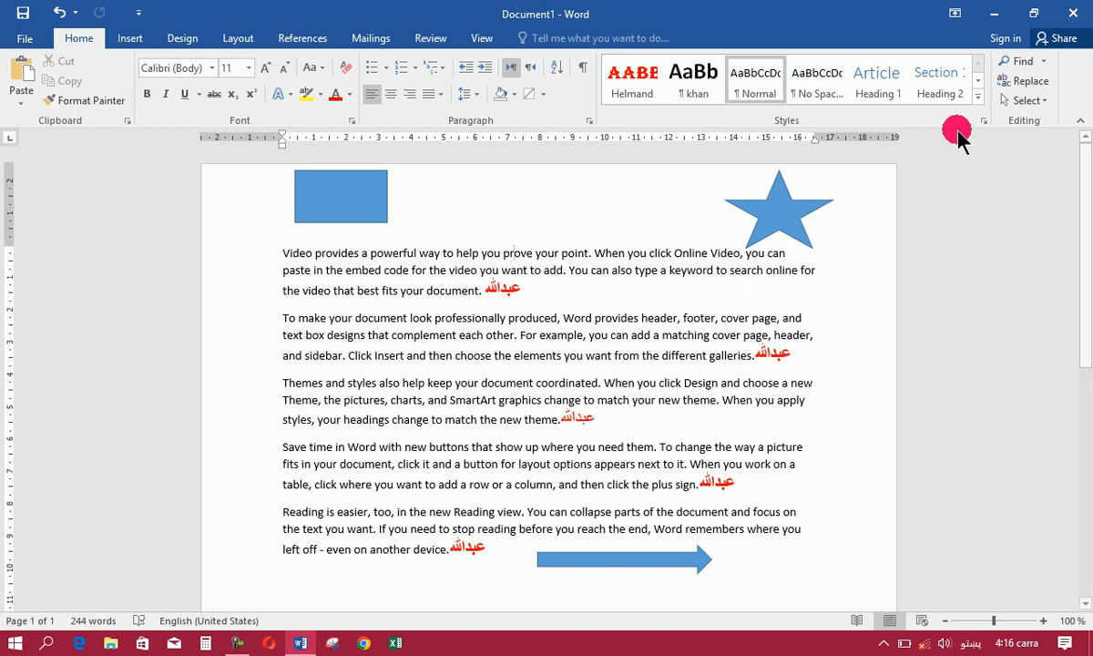
Open the Selection pane and toggle all three shapes between hidden and shown, leaving them shown.
click(1047, 100)
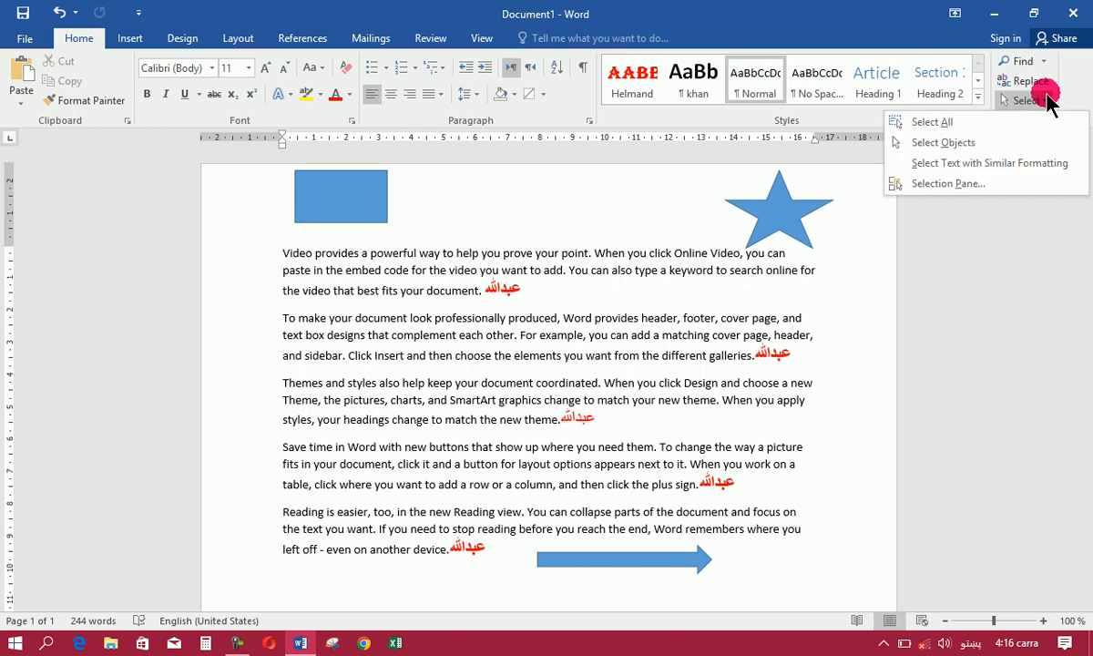
click(984, 186)
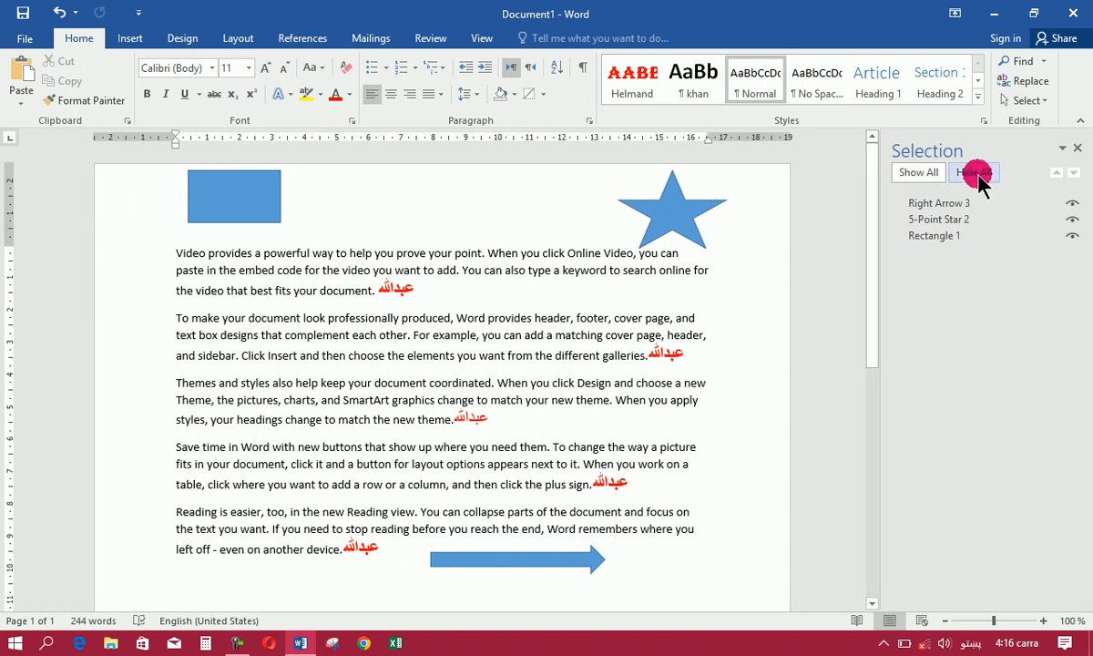
click(977, 176)
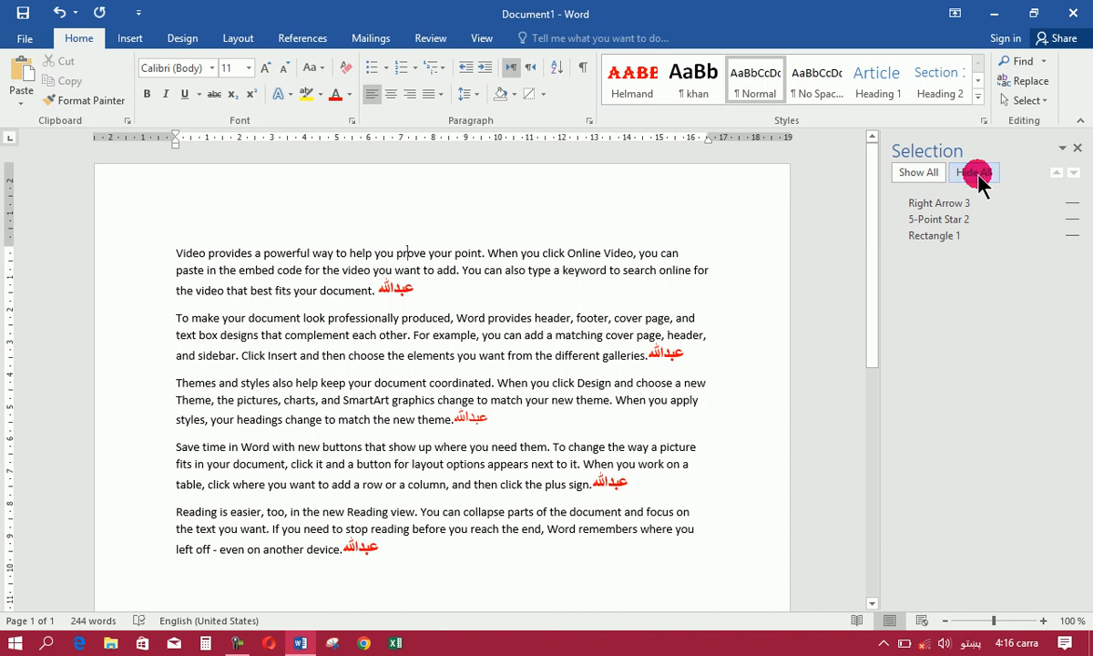
click(902, 175)
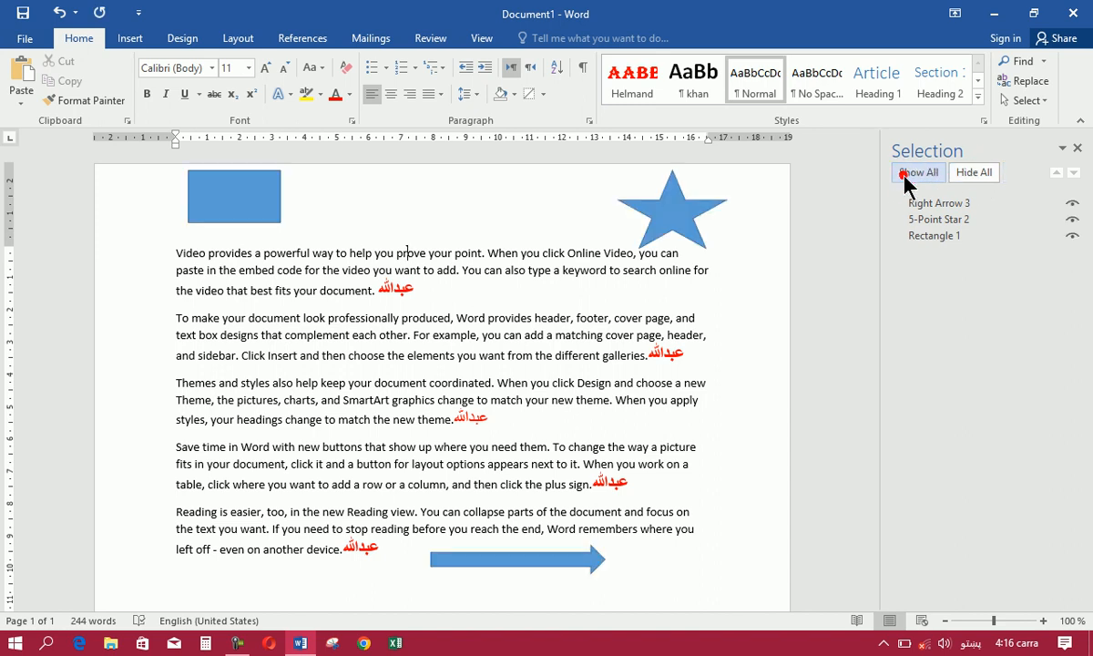
click(977, 173)
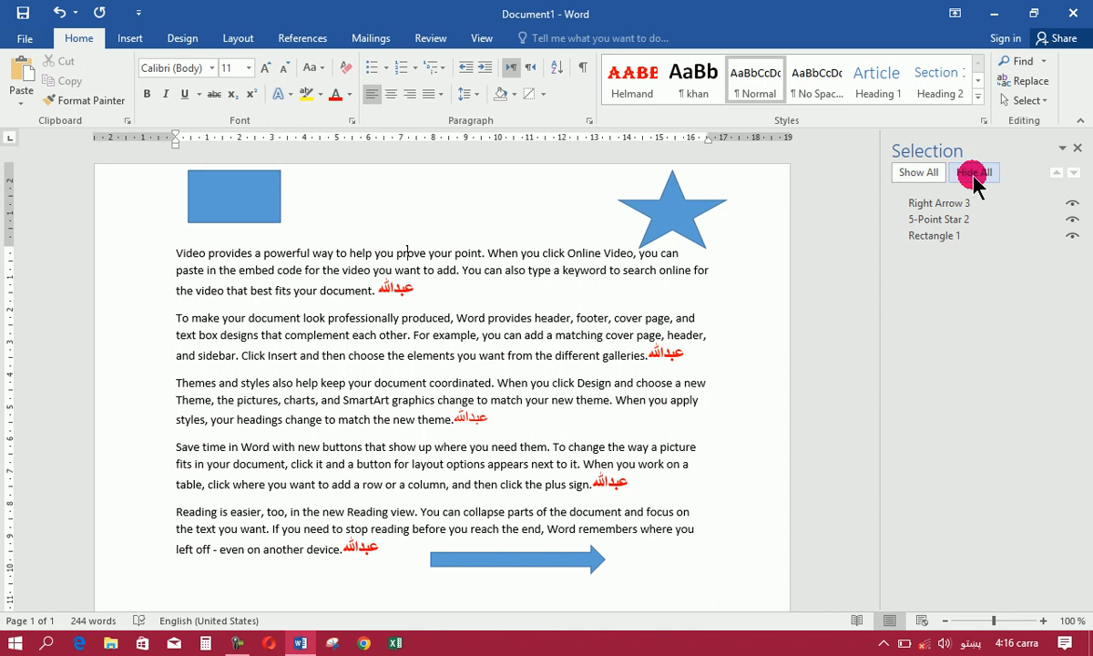
click(922, 173)
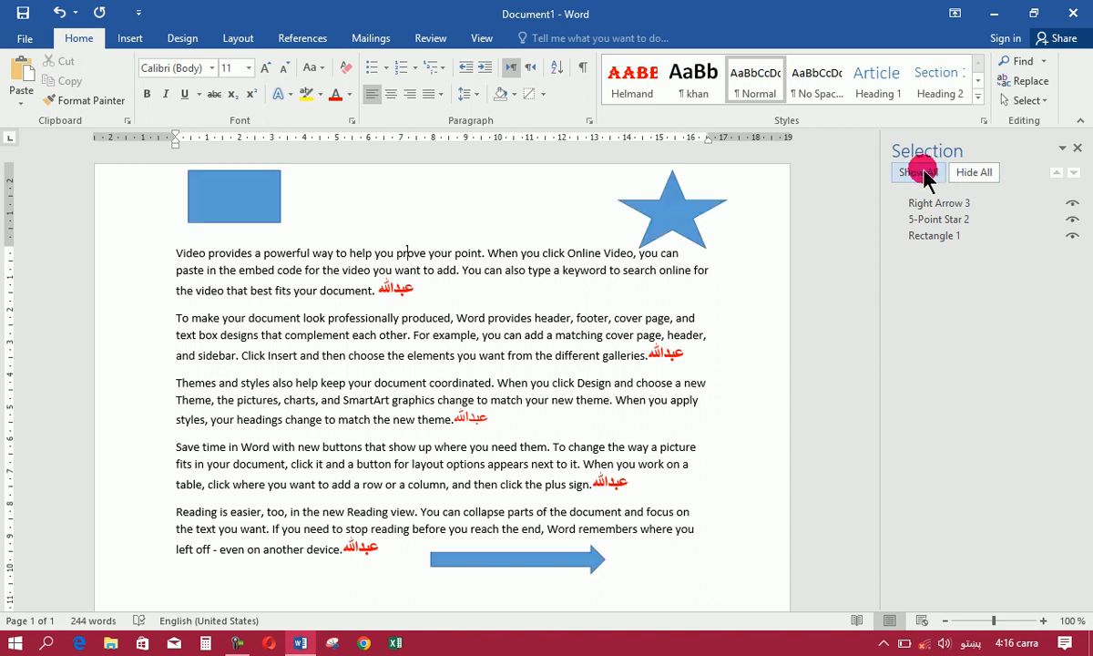
Toggle the visibility of the rectangle and the star individually, and hide the right arrow and the star.
click(1074, 236)
click(1073, 236)
click(1072, 220)
click(1072, 220)
click(1072, 220)
click(1072, 219)
click(1072, 204)
click(1073, 220)
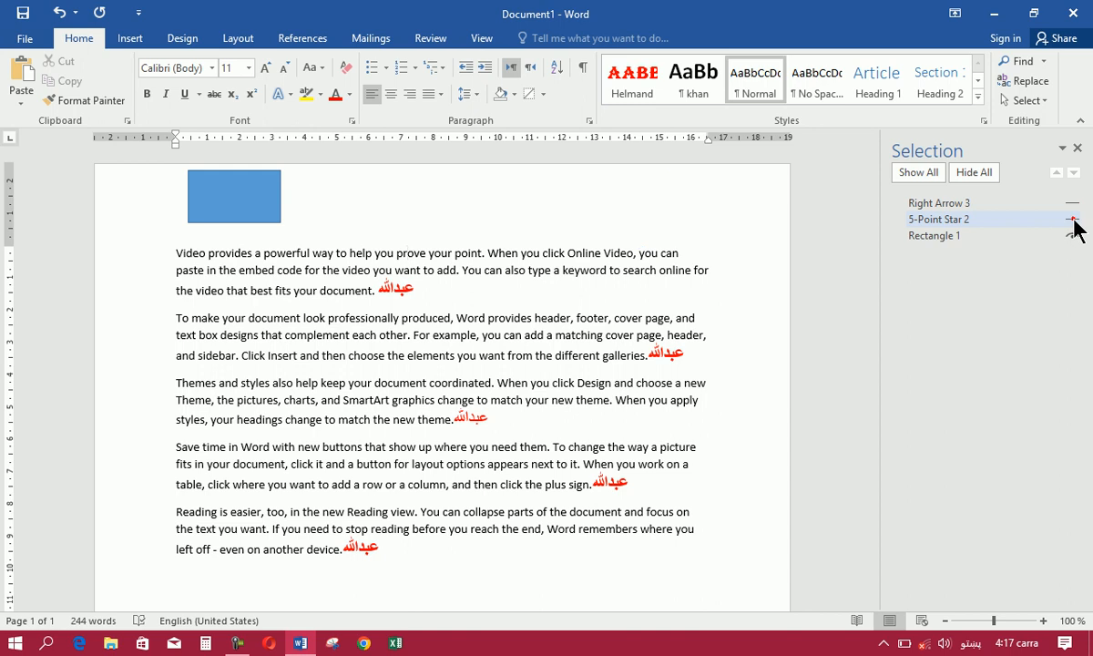
Hide all shapes through the Selection pane and check the page in the print preview.
click(975, 173)
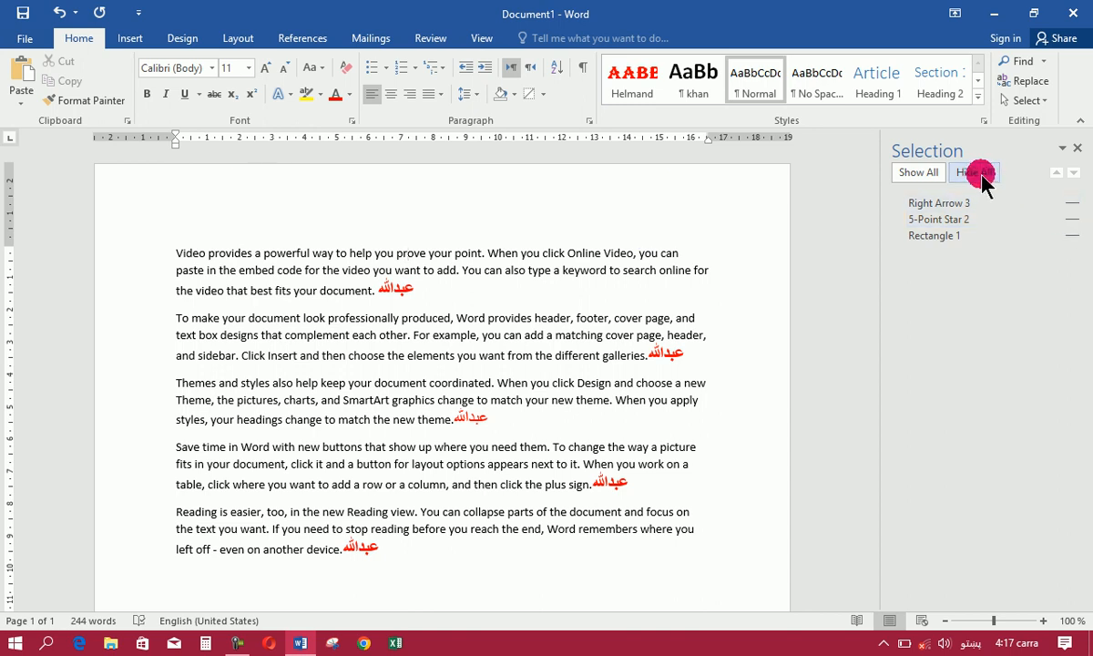
click(1077, 147)
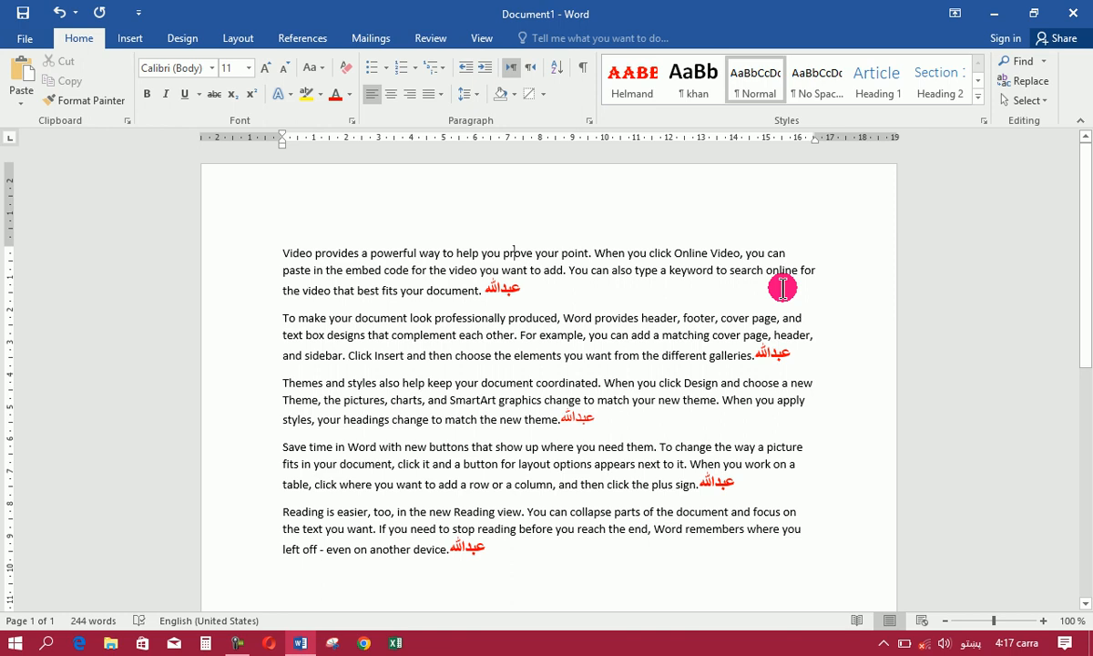
key(ctrl+p)
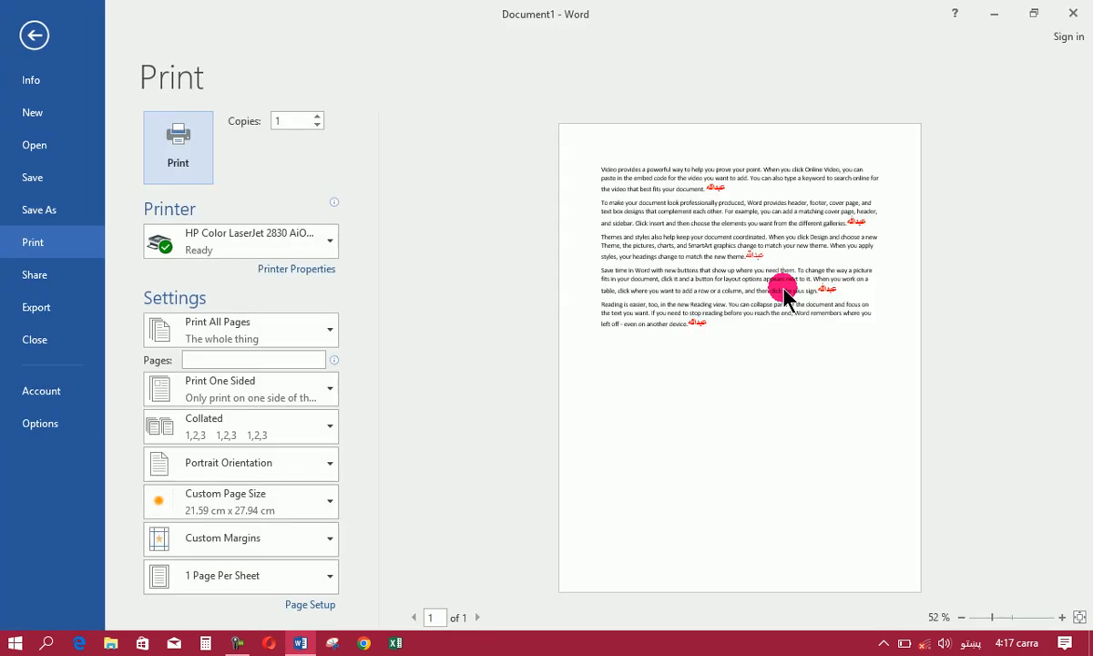
click(35, 34)
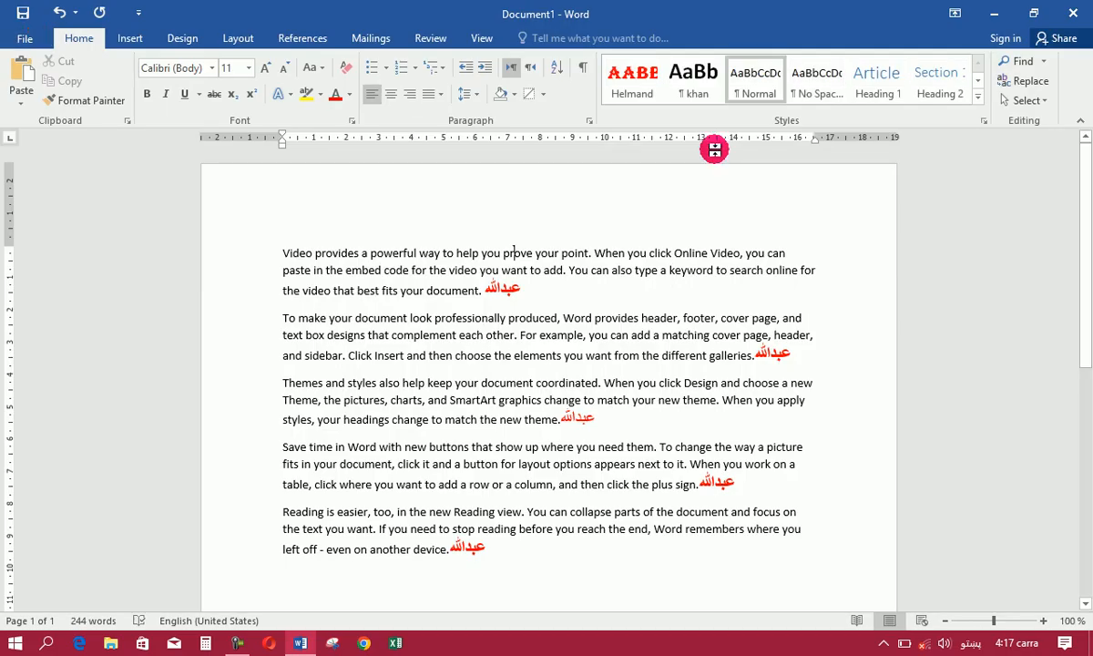
Show all shapes again through the Selection pane and close the pane.
click(1024, 100)
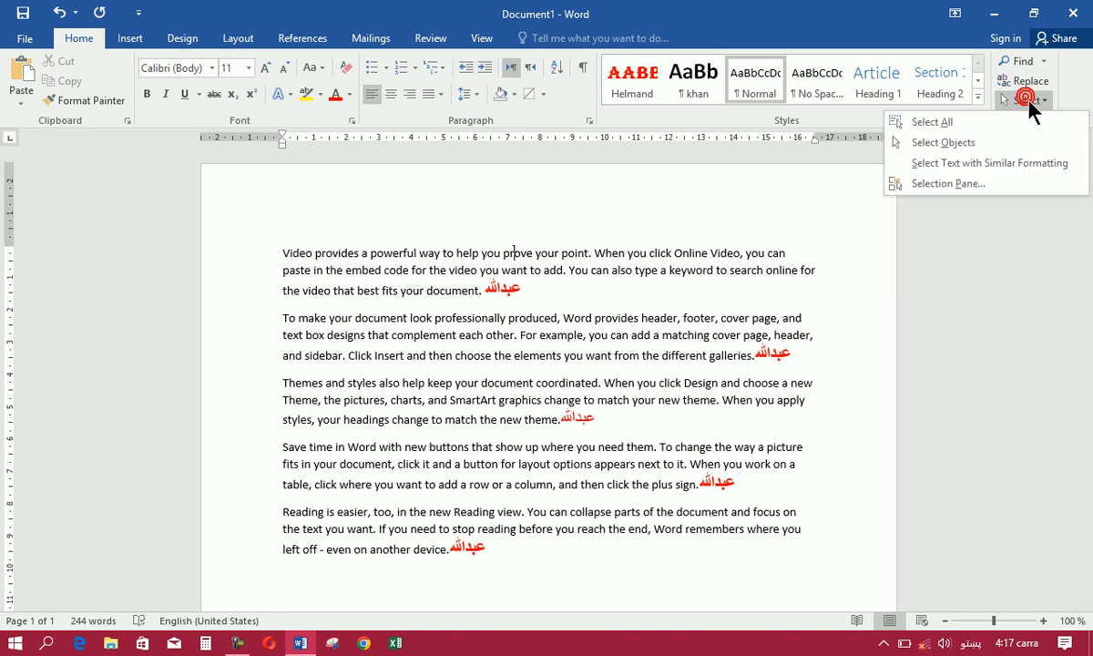
click(978, 184)
click(919, 173)
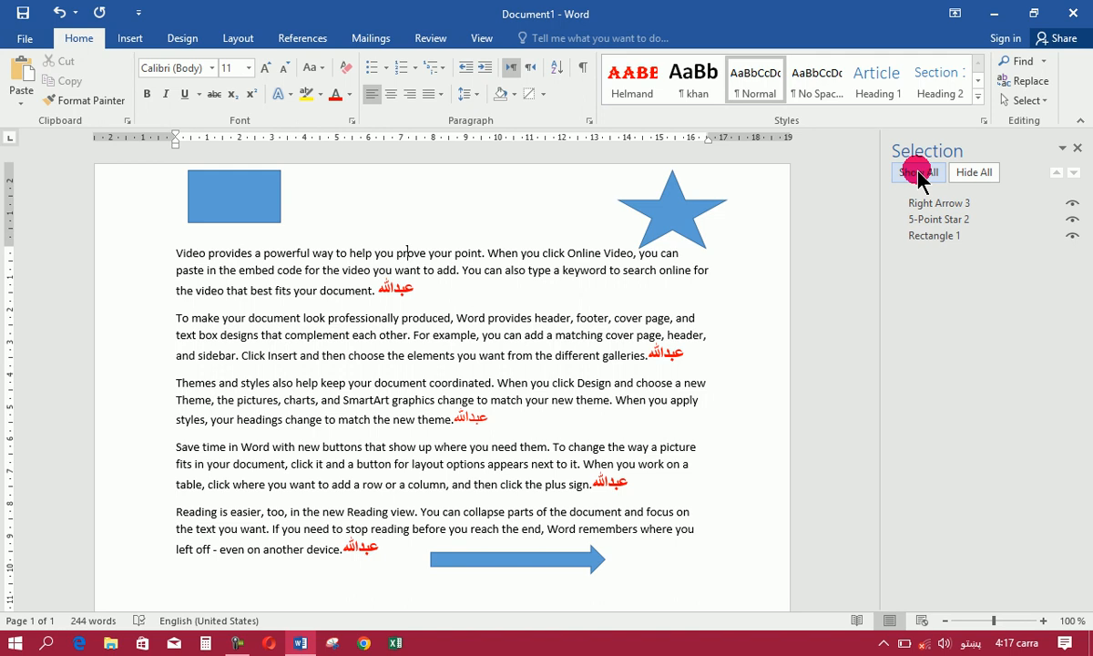
click(1076, 148)
click(1050, 105)
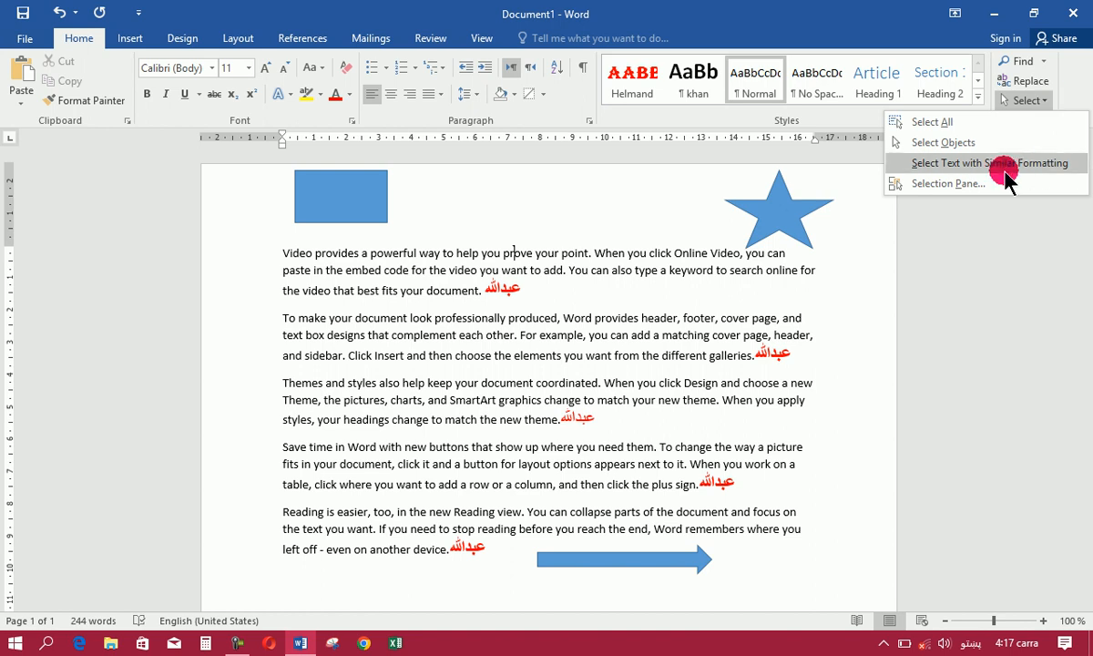
click(768, 313)
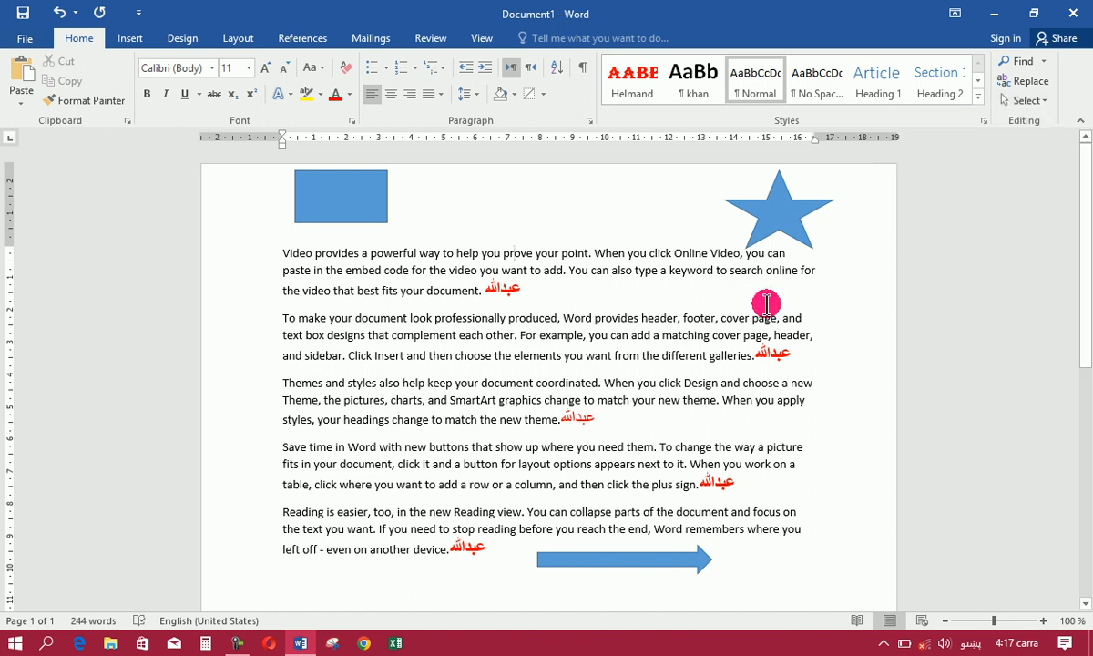
Delete the document's entire content, including the shapes.
key(ctrl+a)
key(Delete)
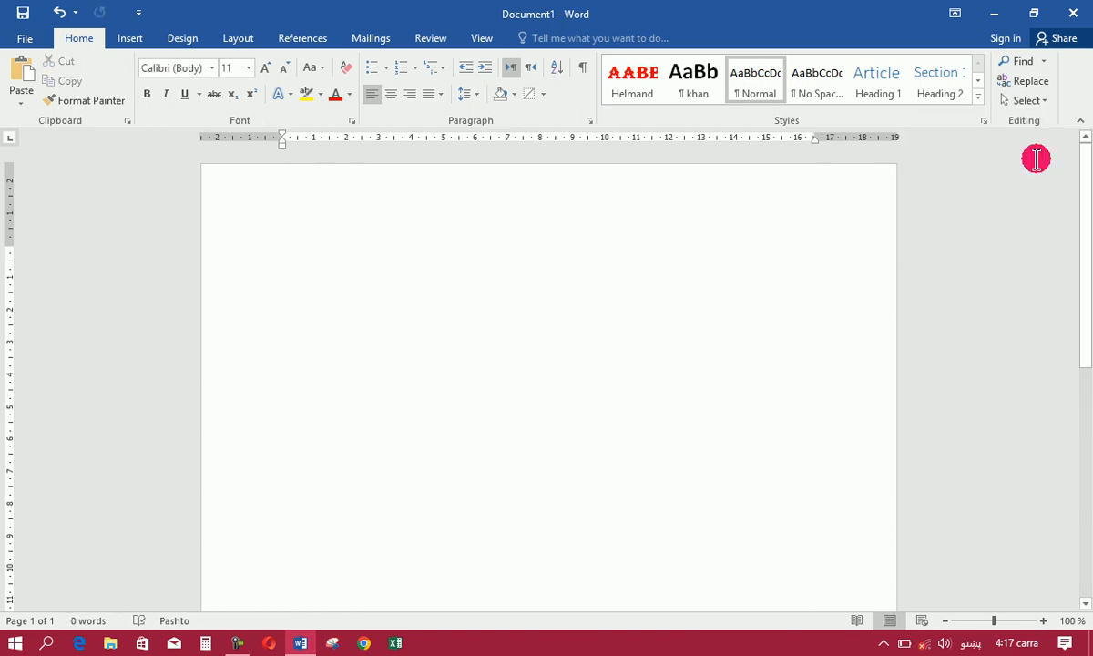
click(244, 645)
click(246, 645)
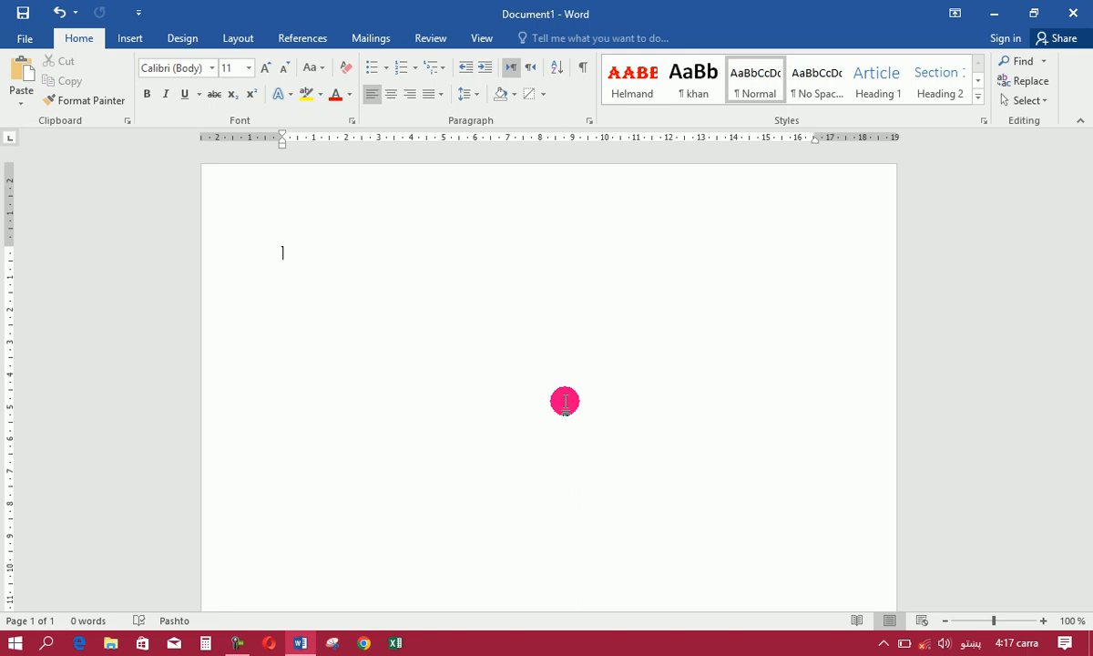
Switch the input language to English and generate sample paragraphs in the blank document with =rand().
text(ب)
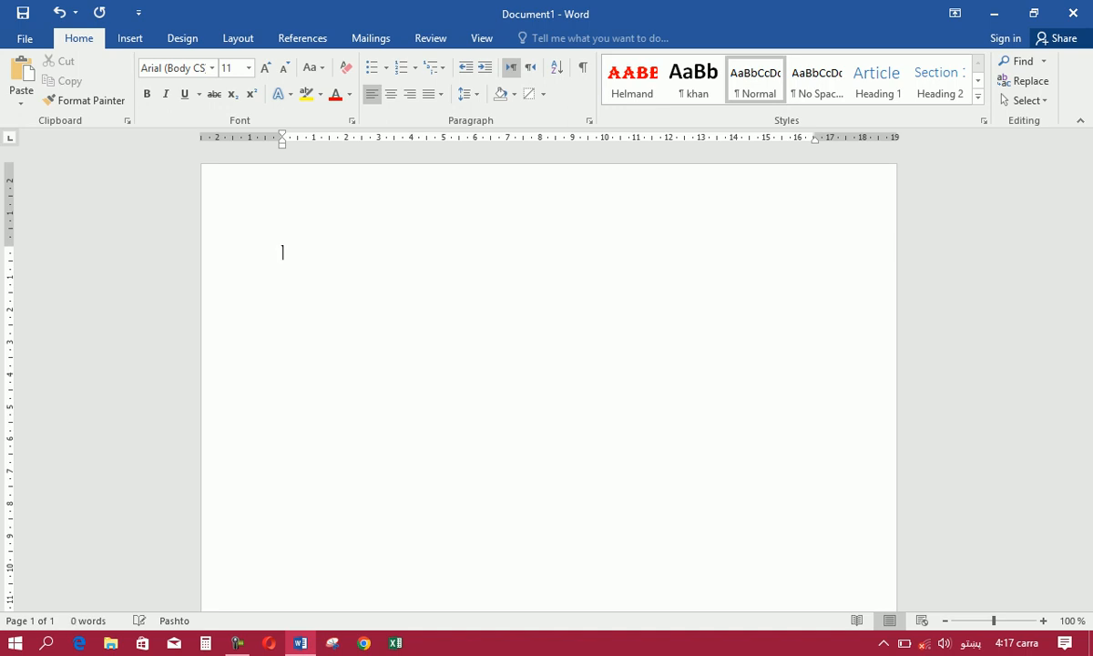
key(alt+shift)
text(=rand())
key(Return)
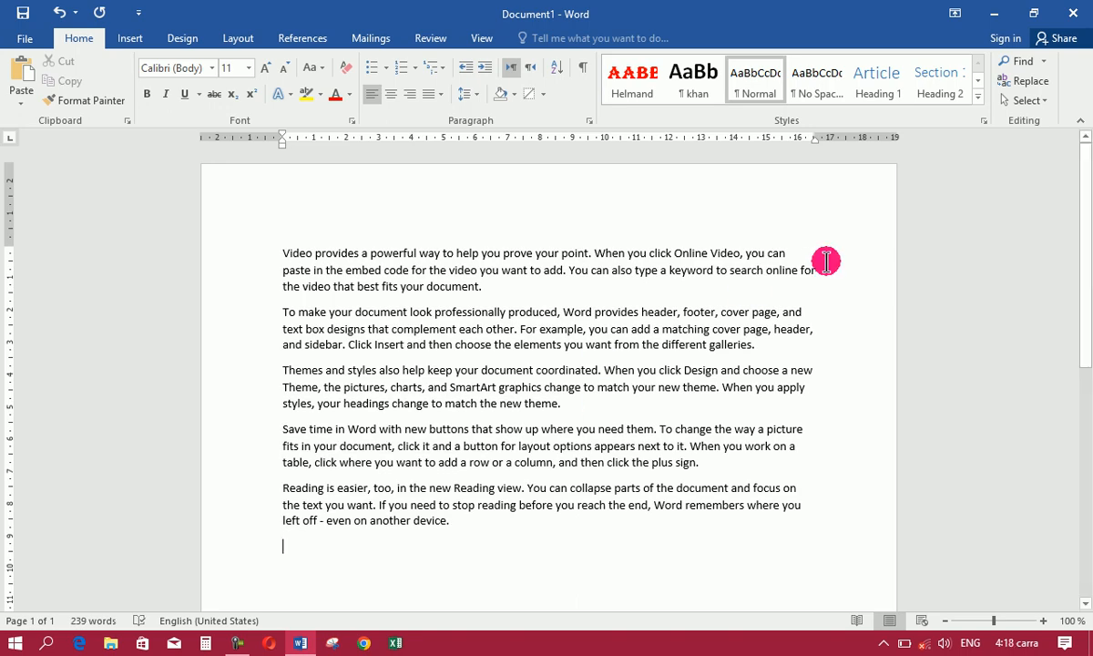
Select all the document's text twice, clearing the selection after each time.
click(1045, 105)
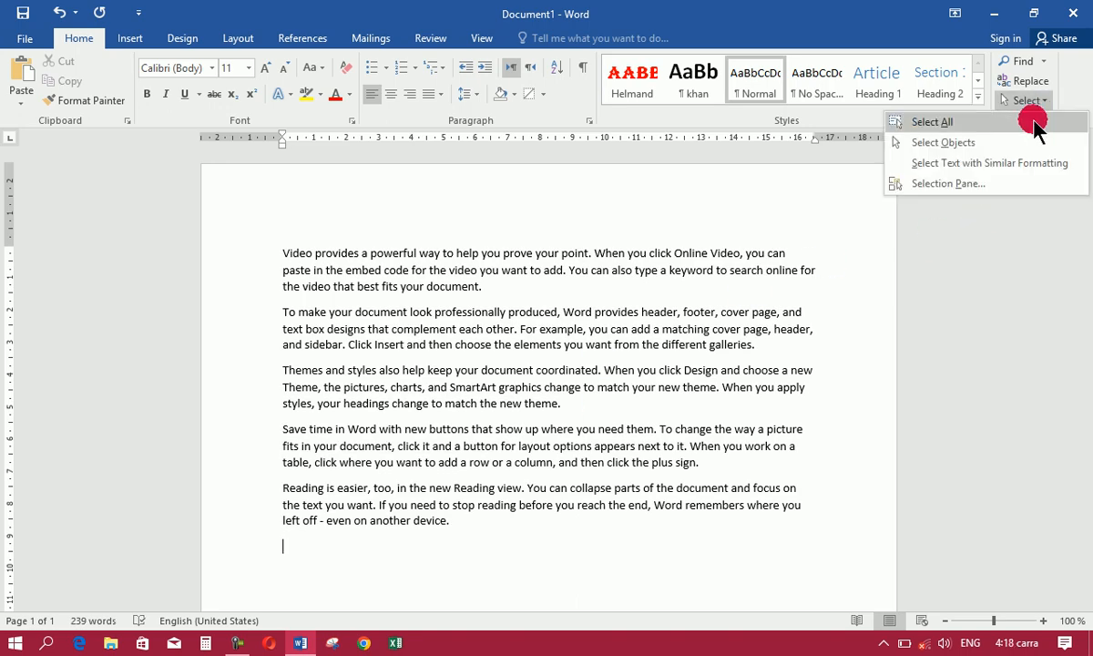
click(1035, 124)
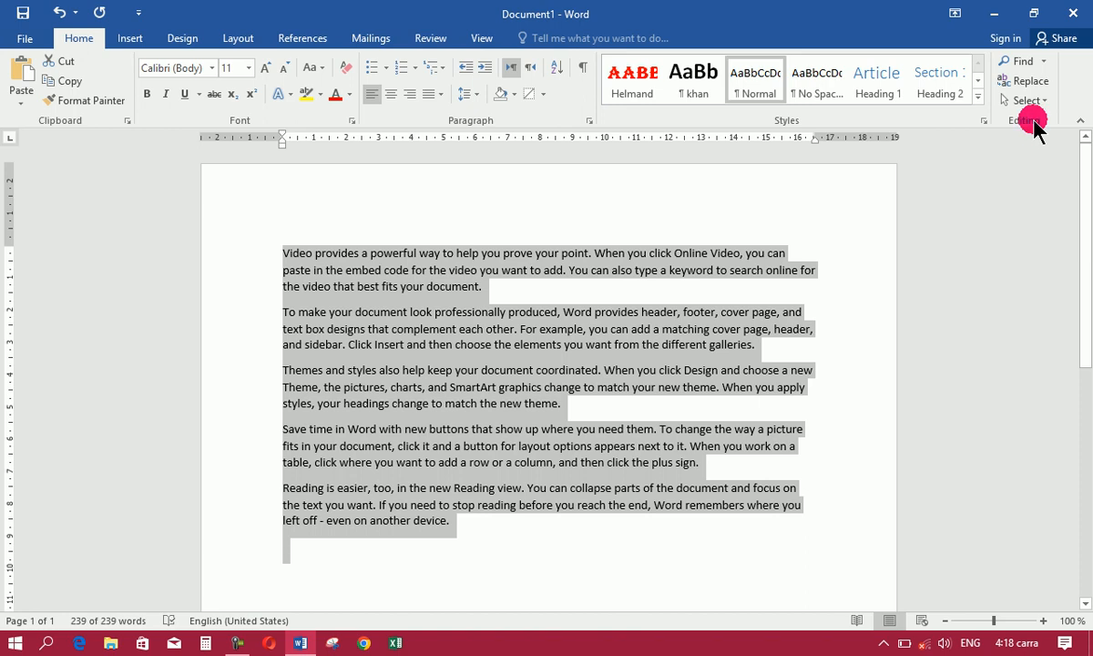
click(597, 332)
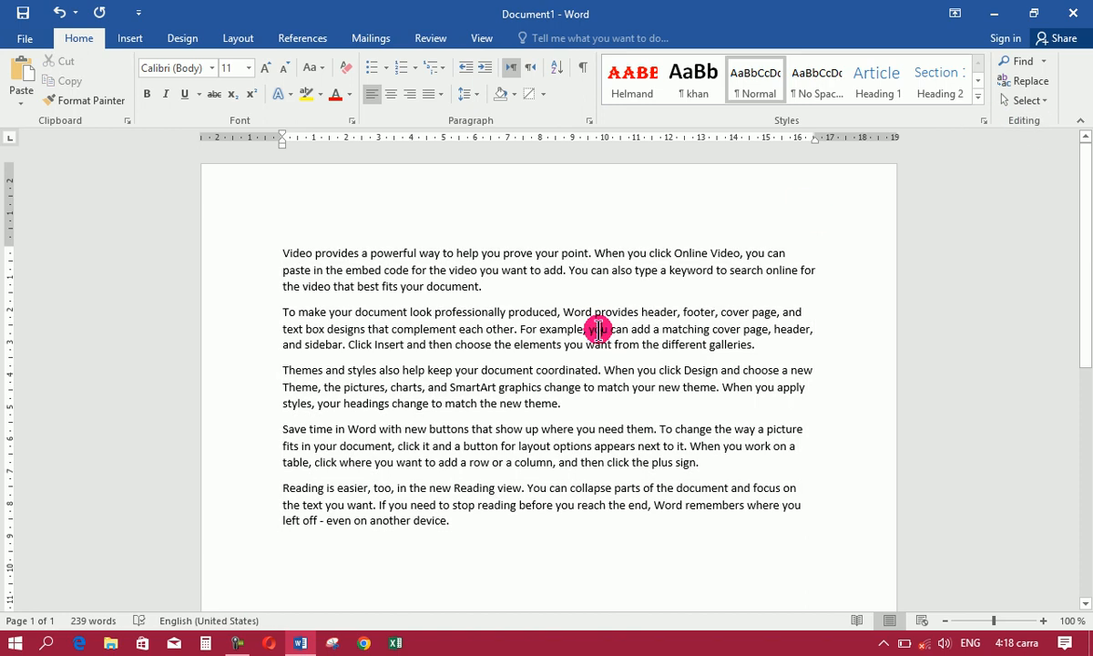
key(ctrl+a)
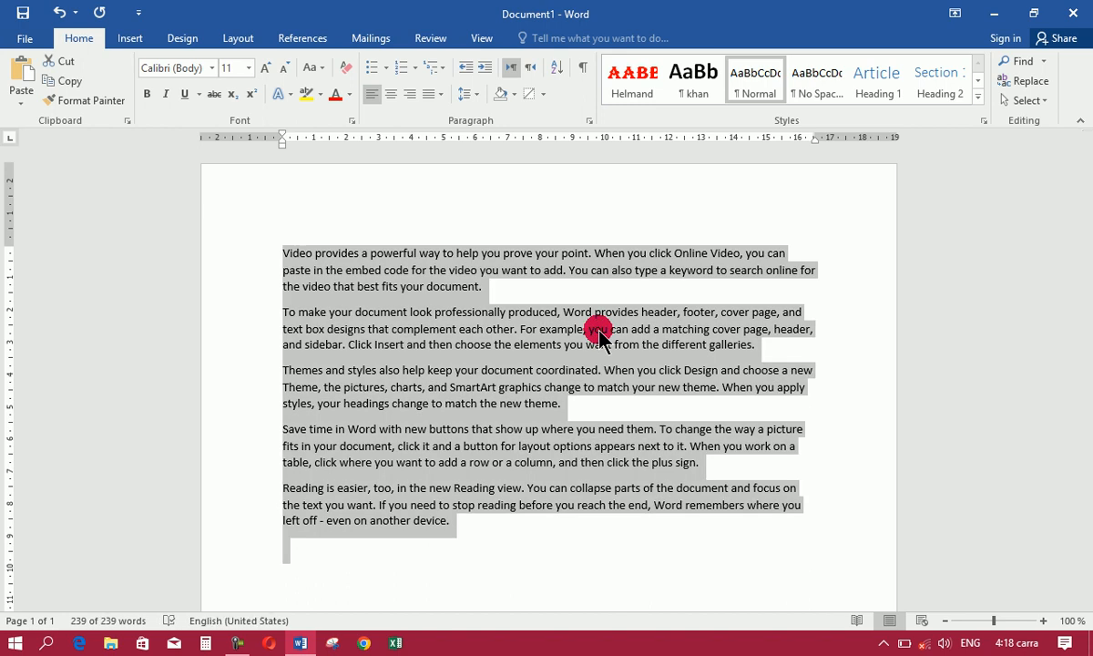
click(529, 337)
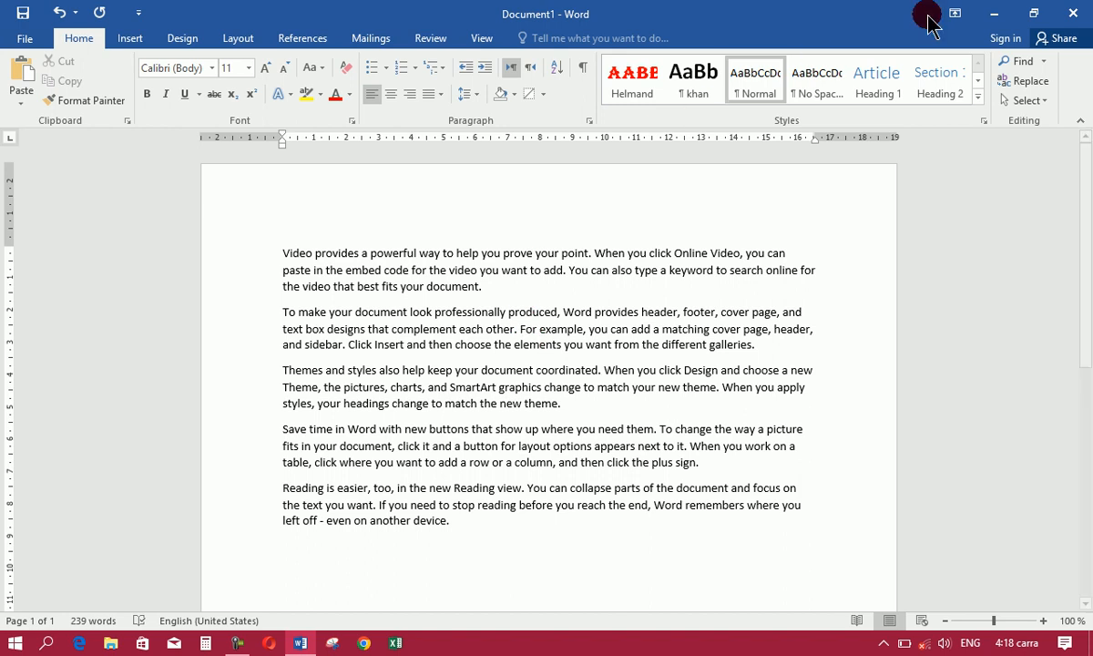
Show the Find navigation pane twice, closing it each time without searching.
click(1043, 62)
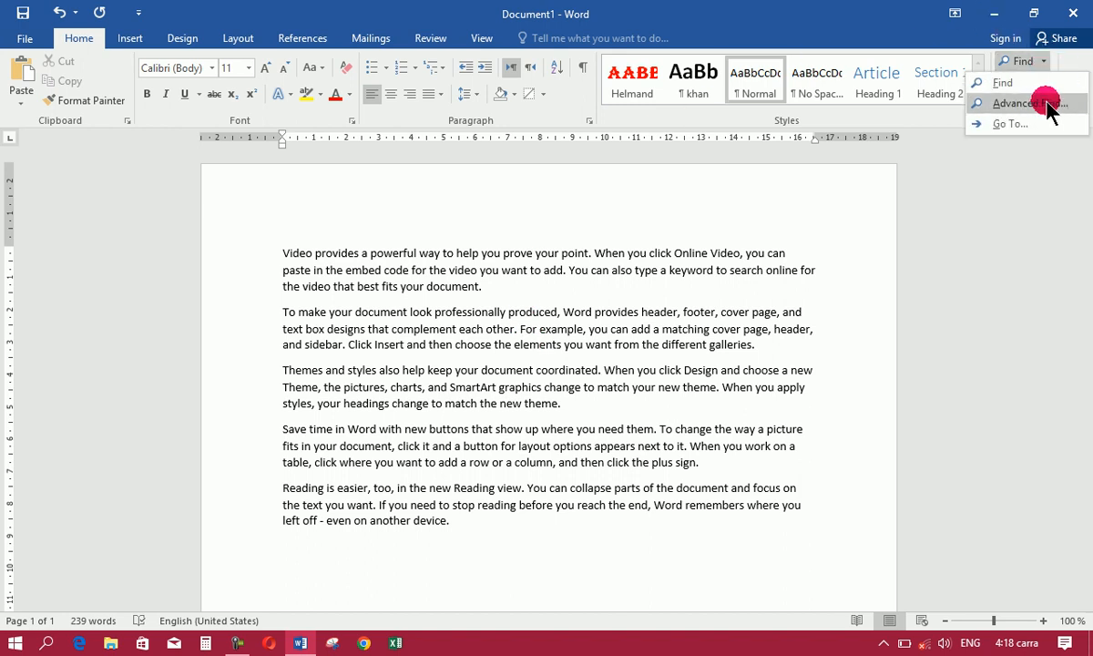
click(1037, 83)
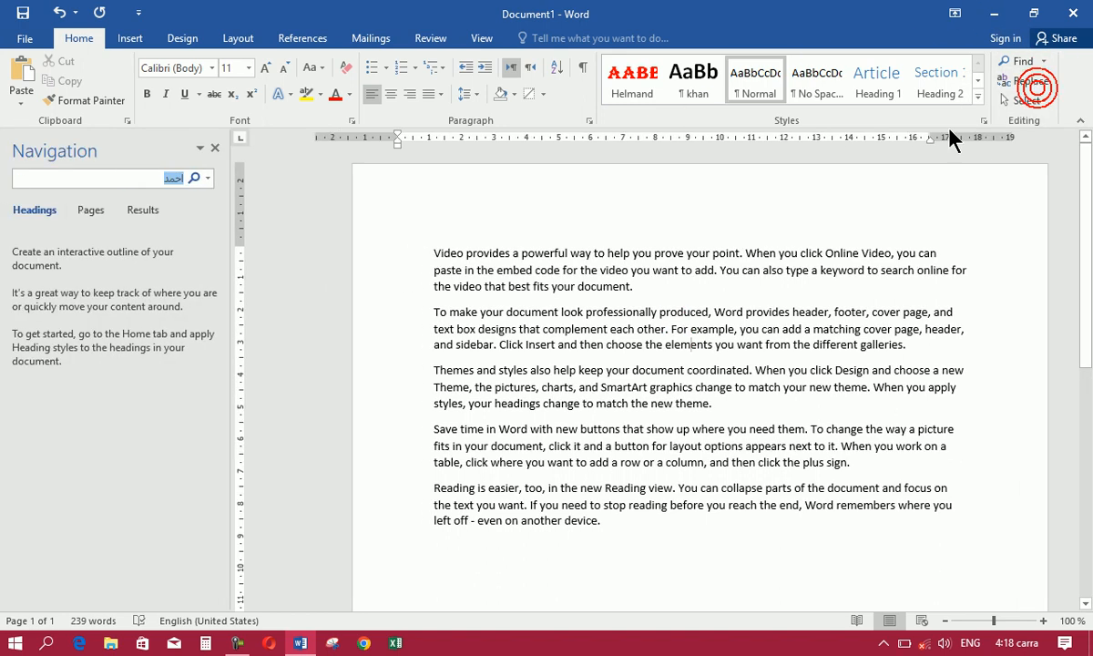
click(216, 147)
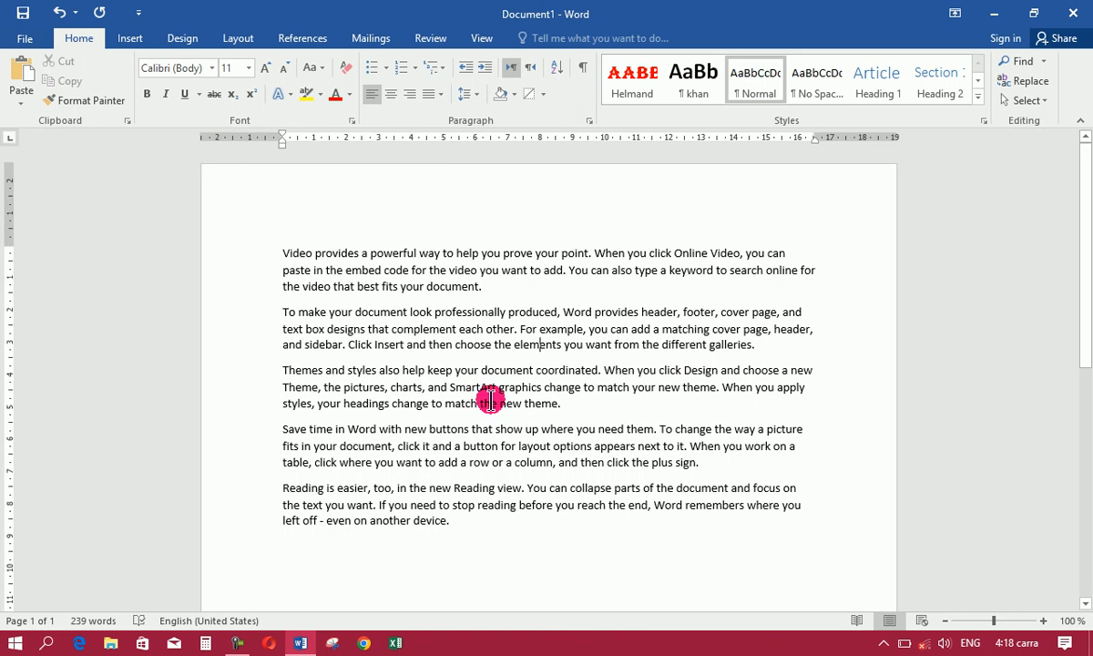
key(ctrl+f)
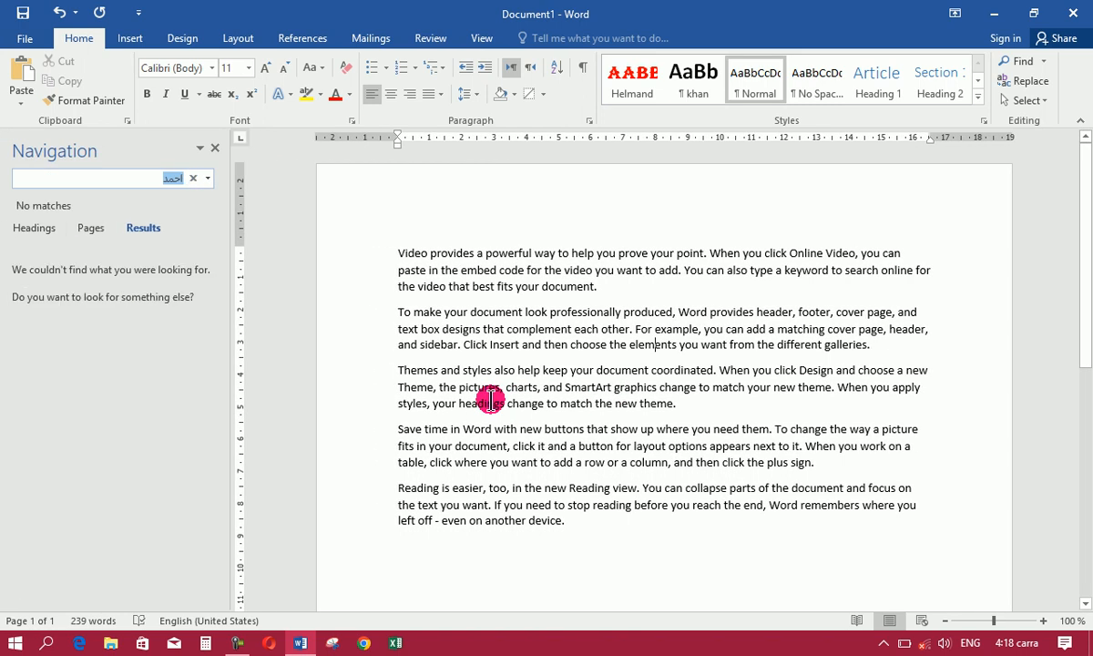
click(215, 149)
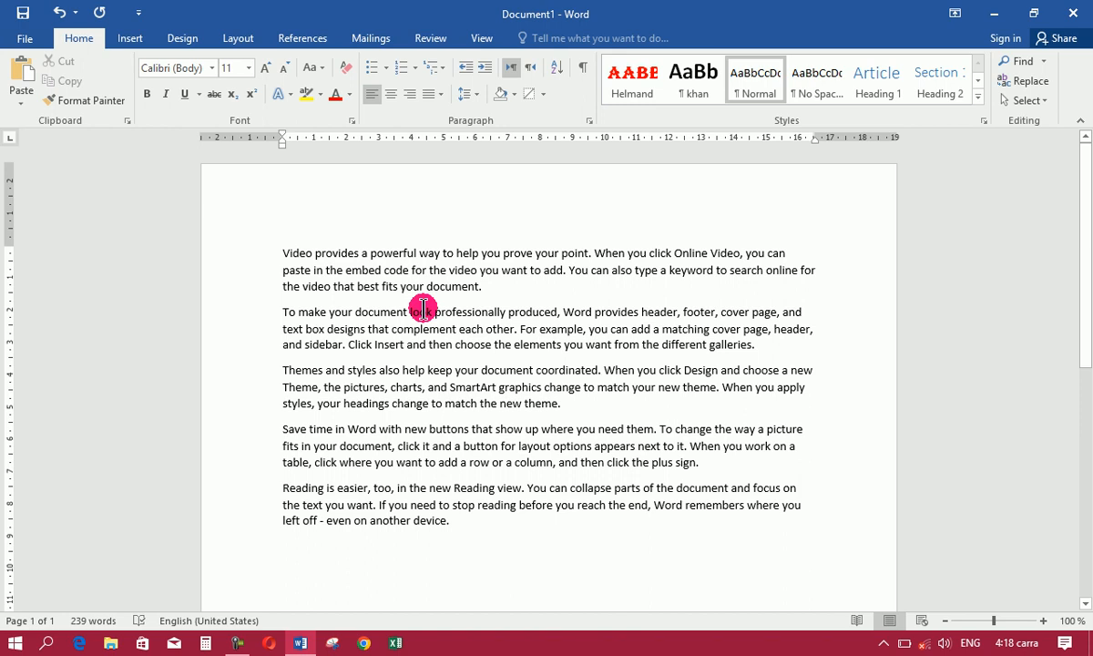
View the Go To options of Find and Replace and close the dialog without going anywhere.
click(1045, 62)
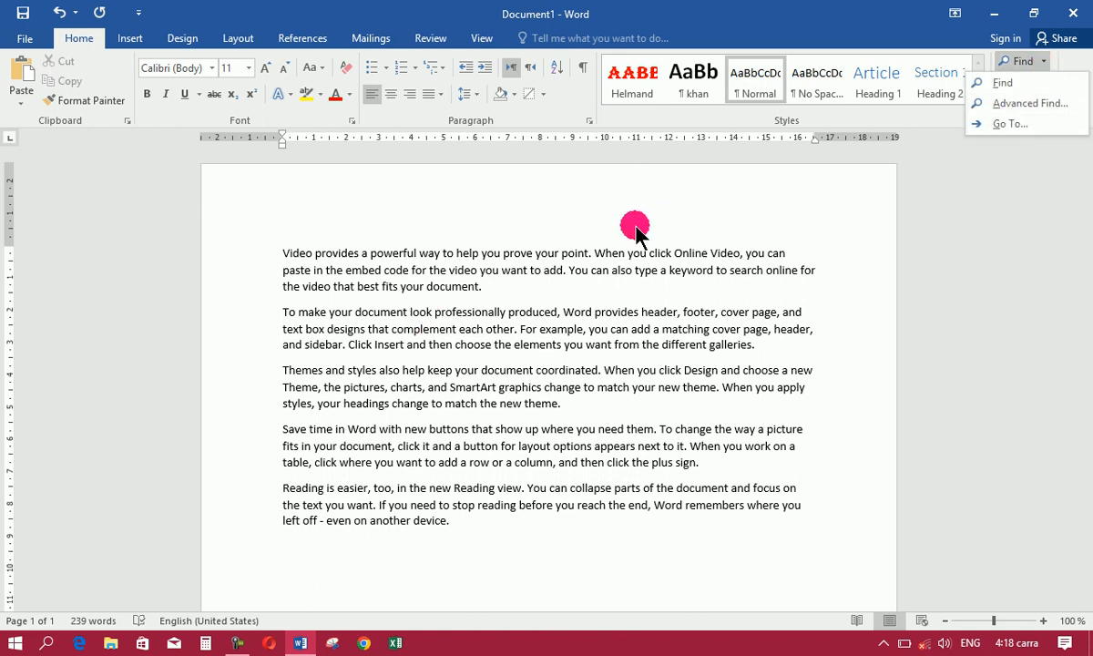
click(668, 222)
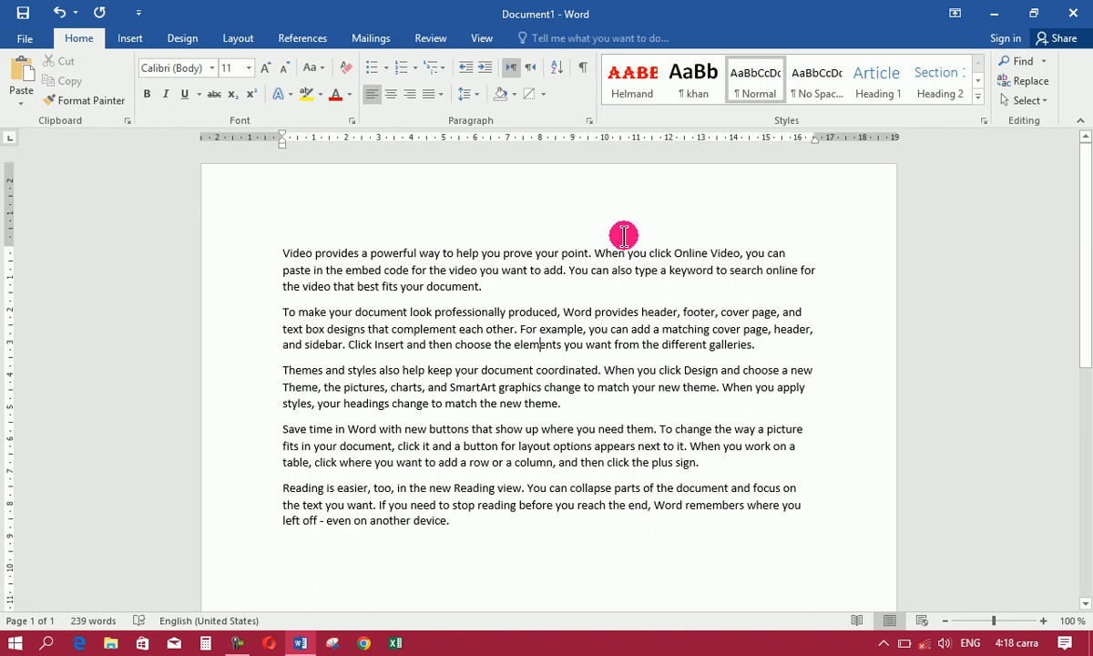
key(ctrl+g)
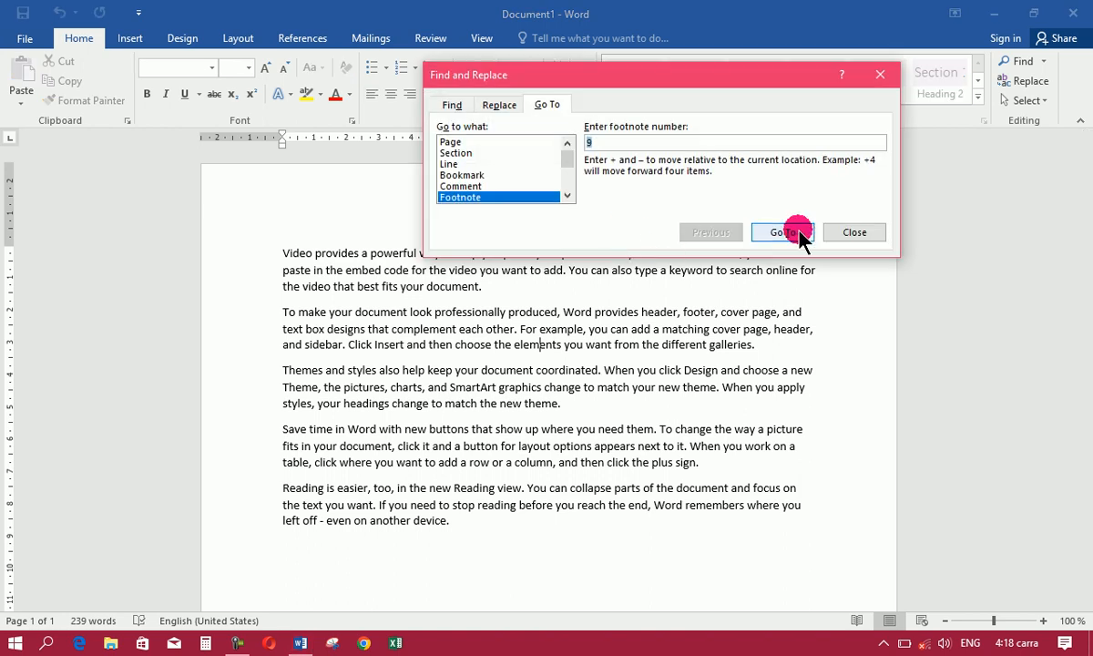
click(865, 233)
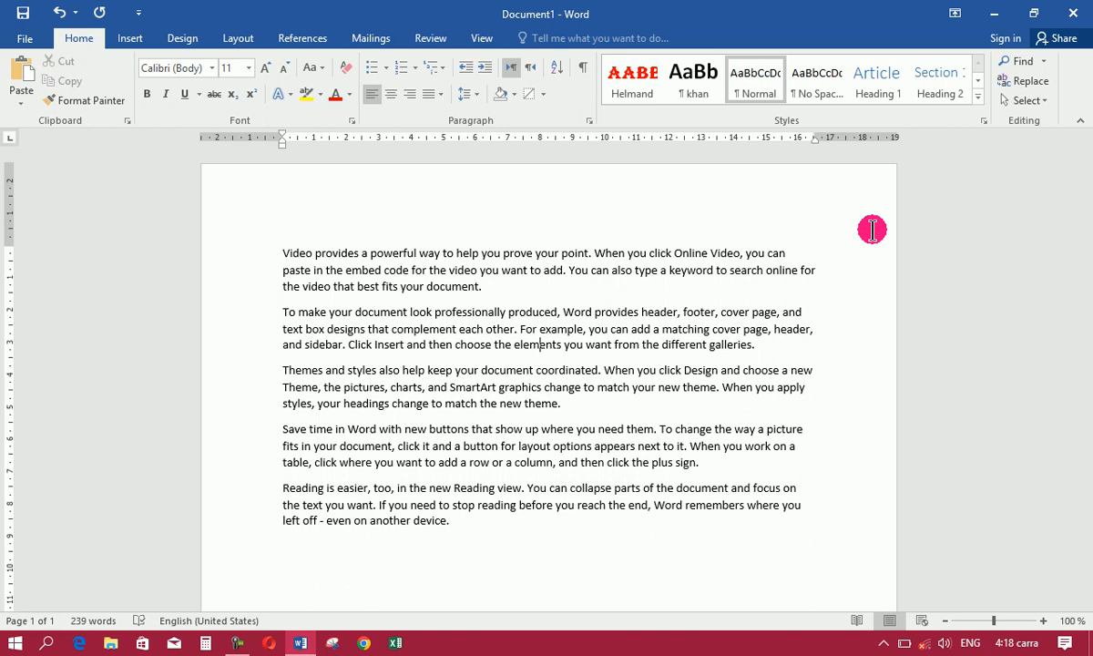
click(349, 95)
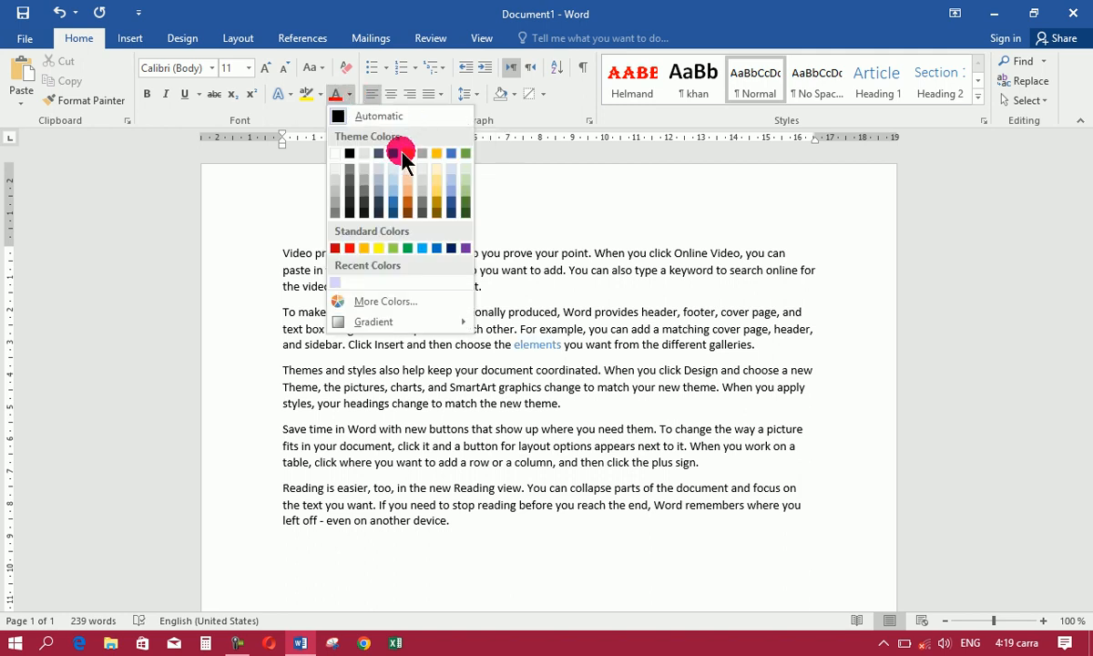
click(569, 289)
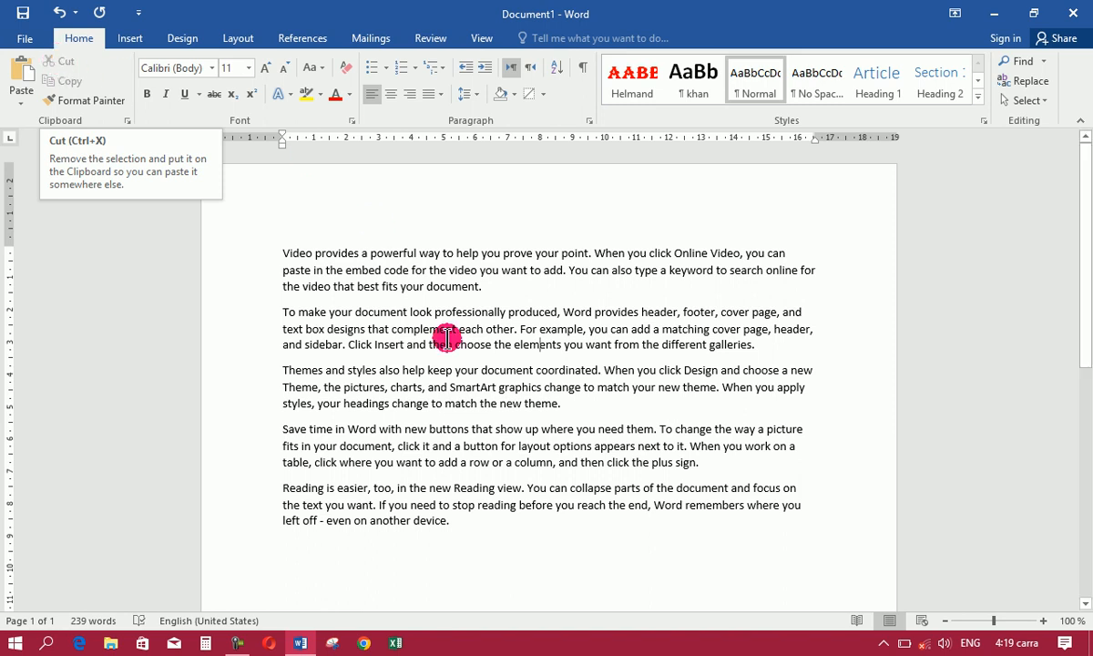
Delete all the sample text, undo the deletion and clear the selection.
key(ctrl+a)
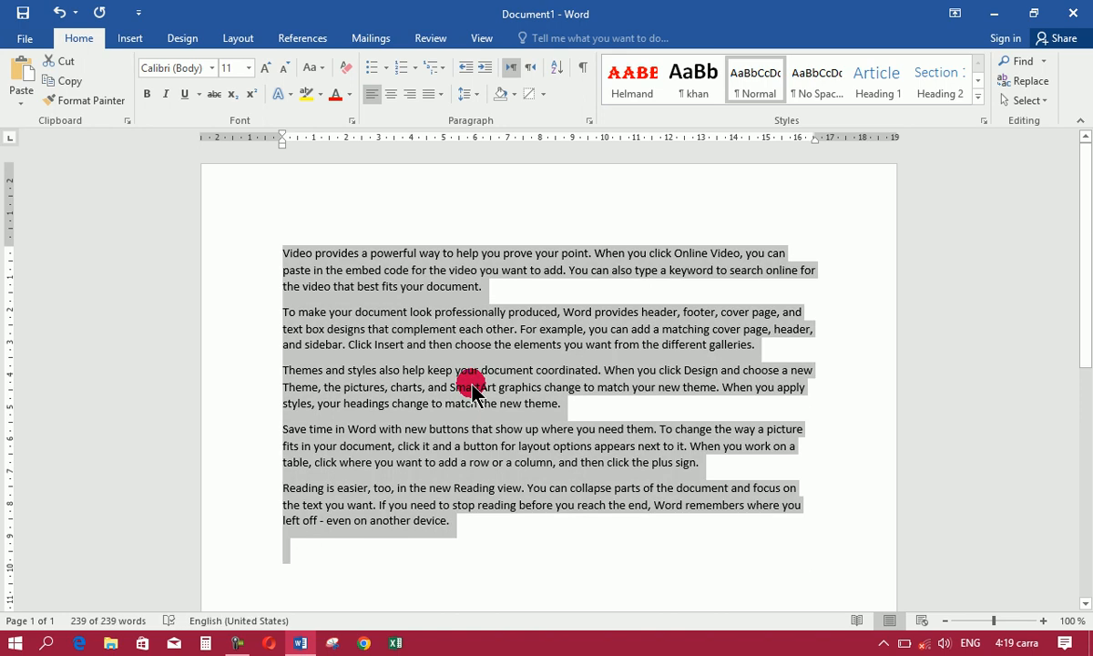
key(Delete)
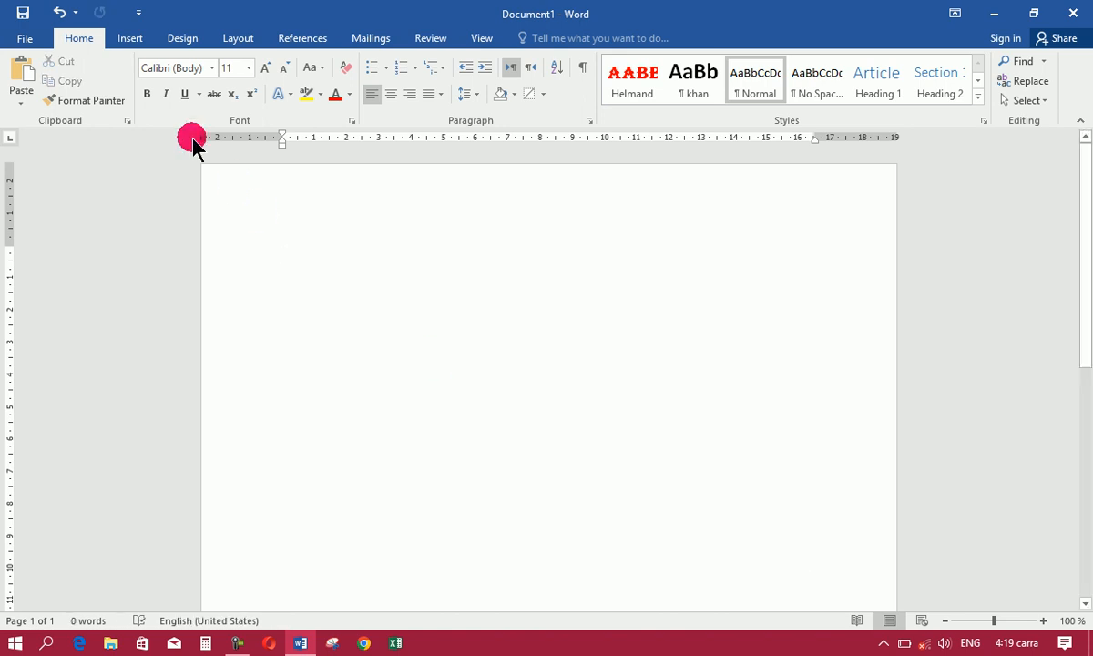
key(ctrl+z)
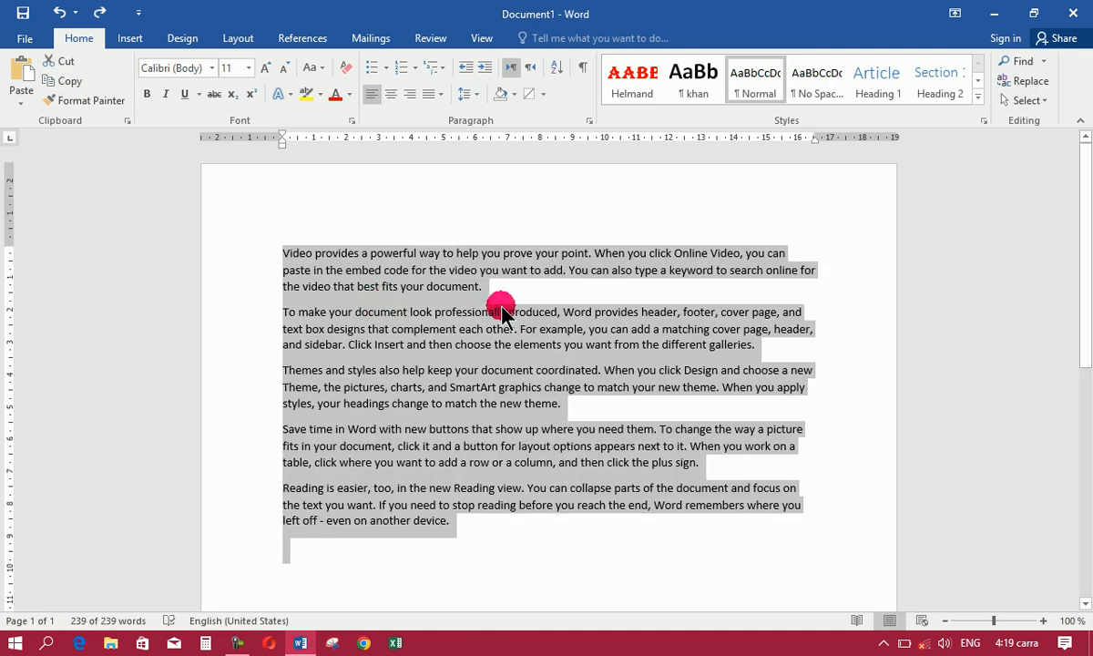
click(502, 313)
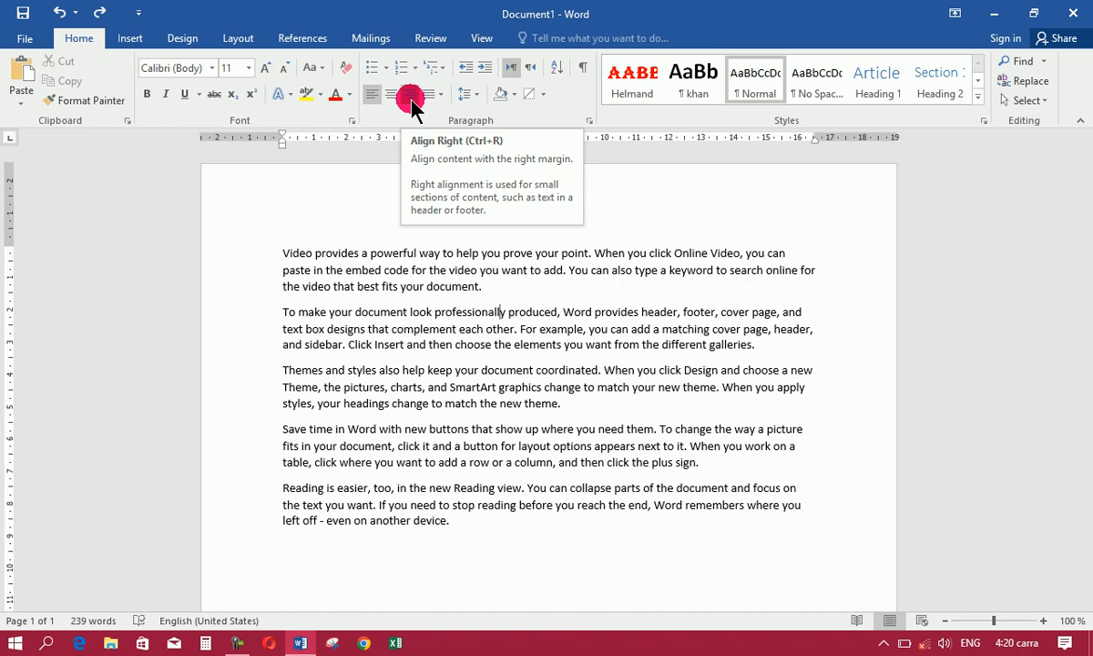
click(793, 256)
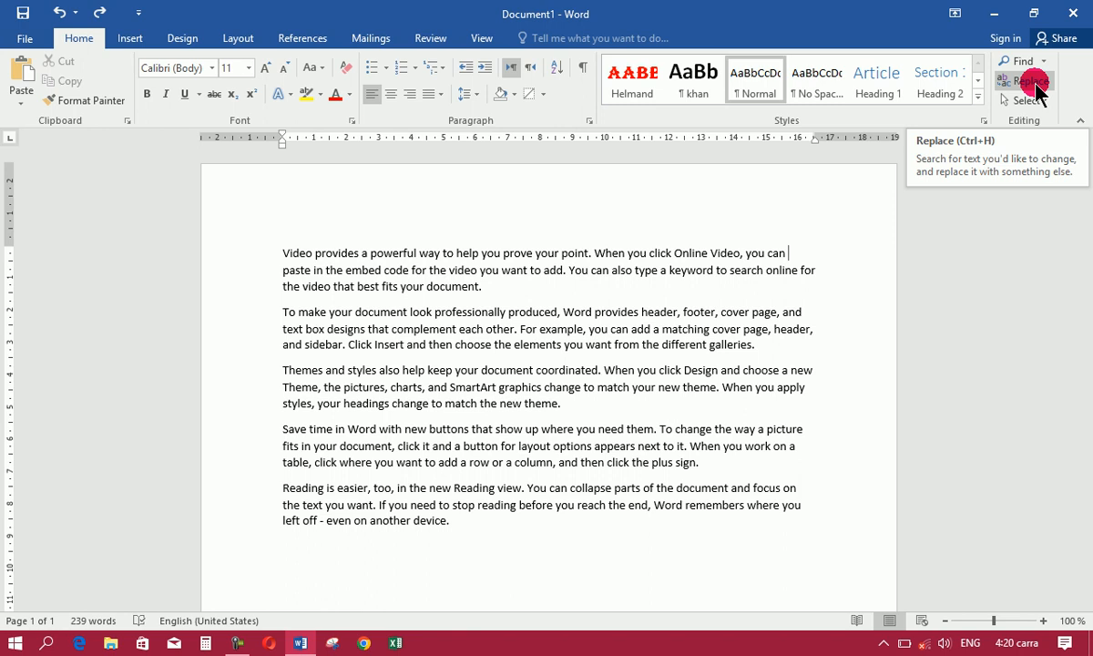
click(728, 309)
click(1030, 84)
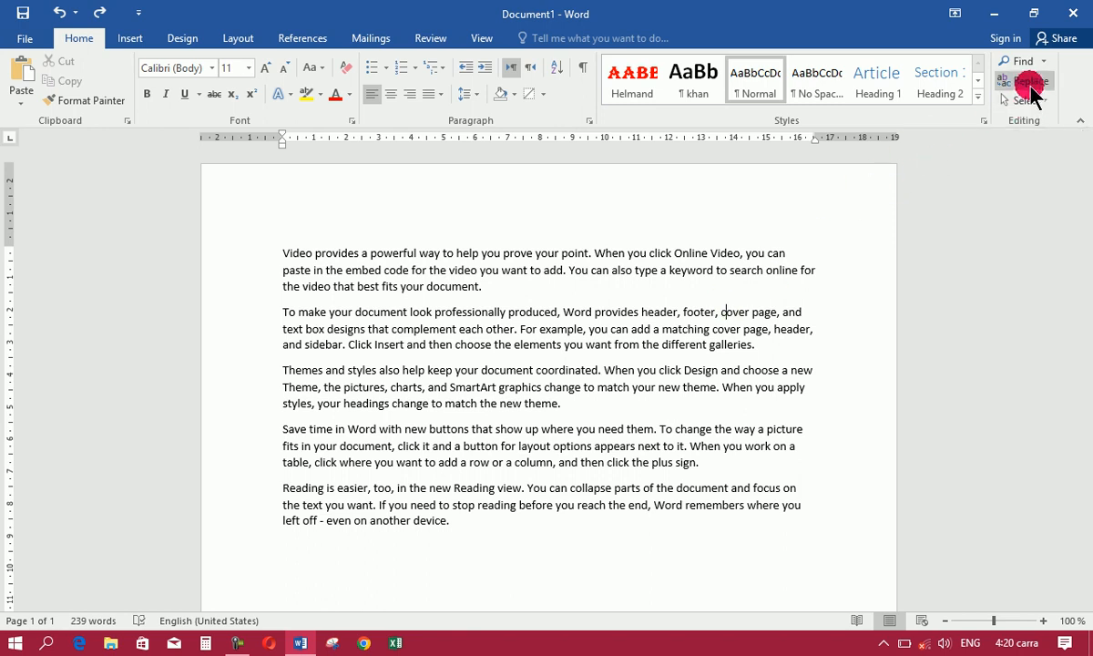
click(1028, 100)
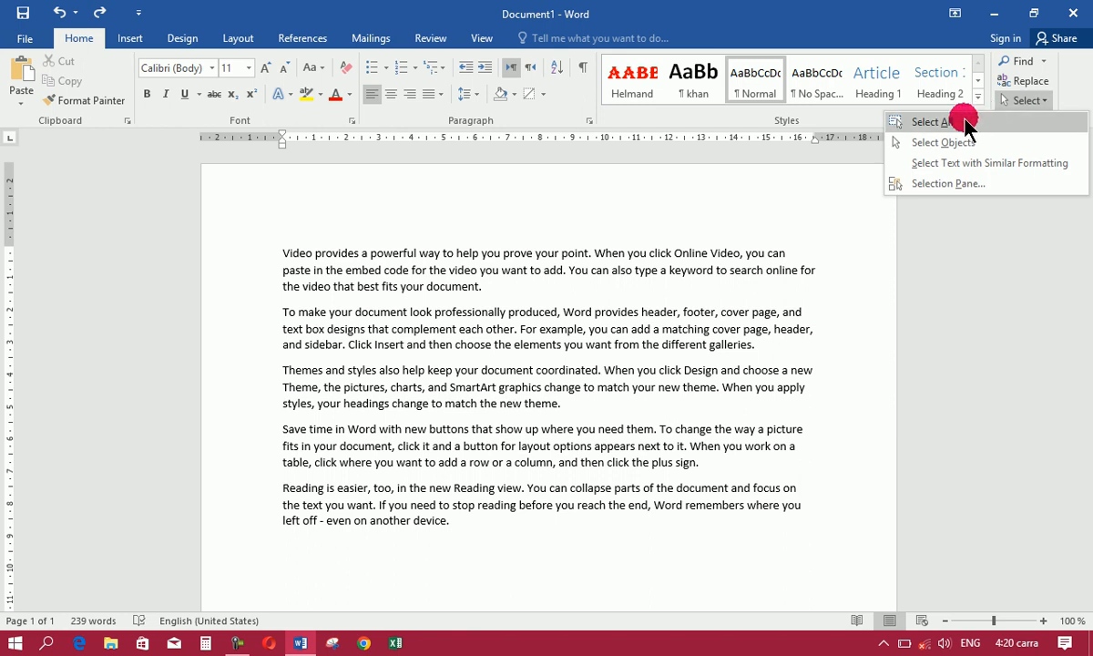
key(Escape)
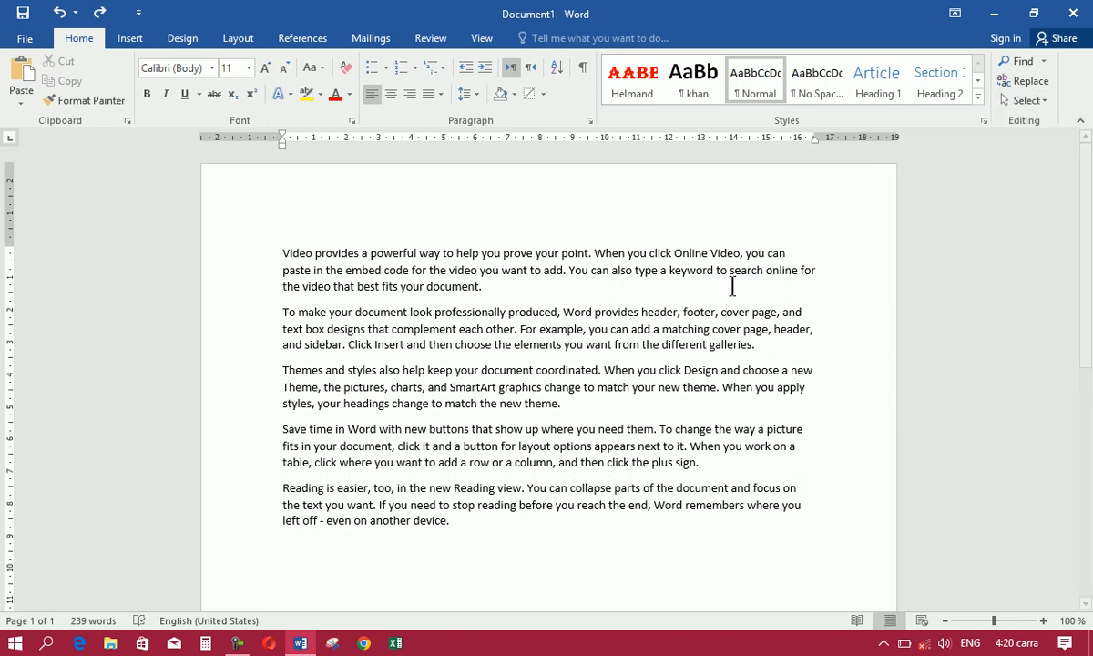
click(1045, 61)
click(1009, 124)
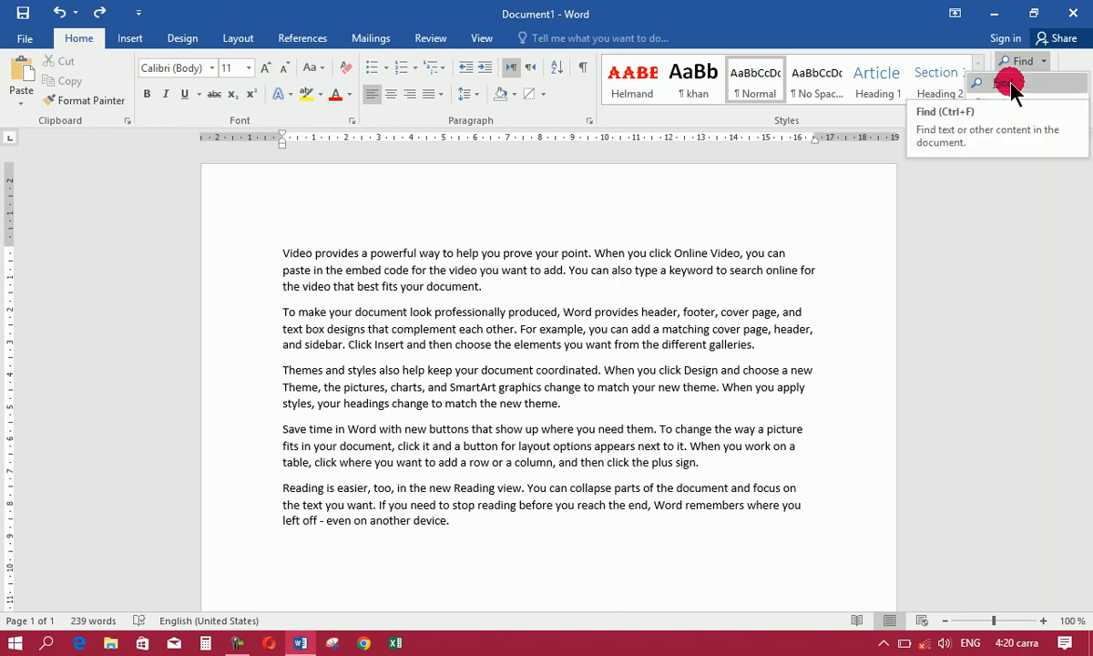
click(749, 253)
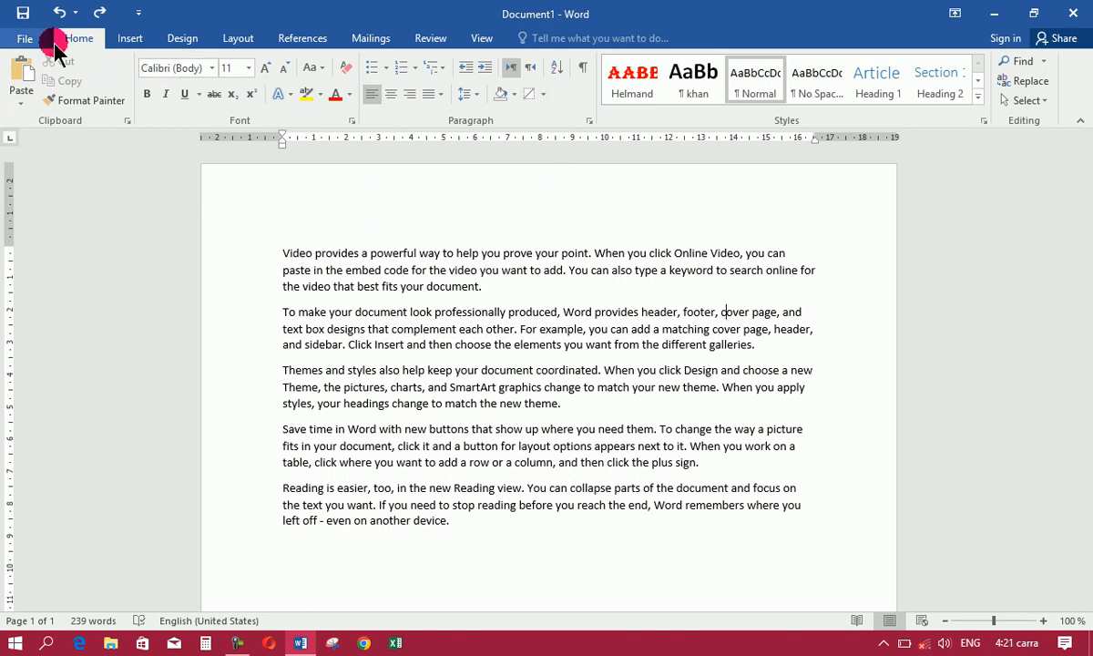
click(130, 38)
click(183, 39)
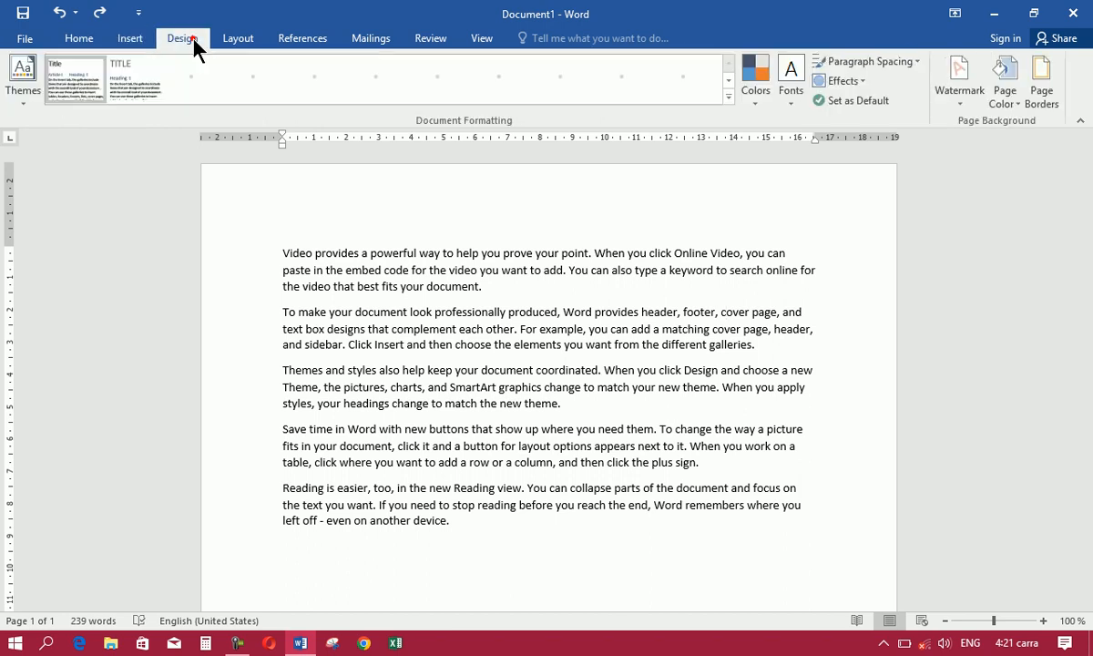
click(237, 40)
click(80, 39)
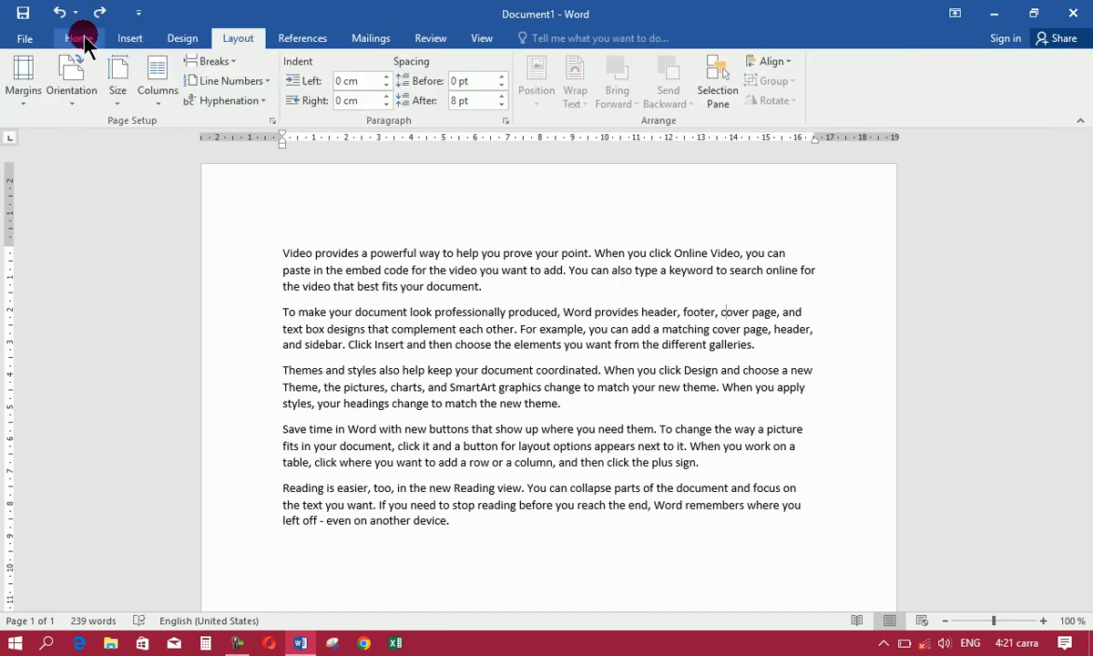
click(80, 38)
click(25, 39)
click(26, 38)
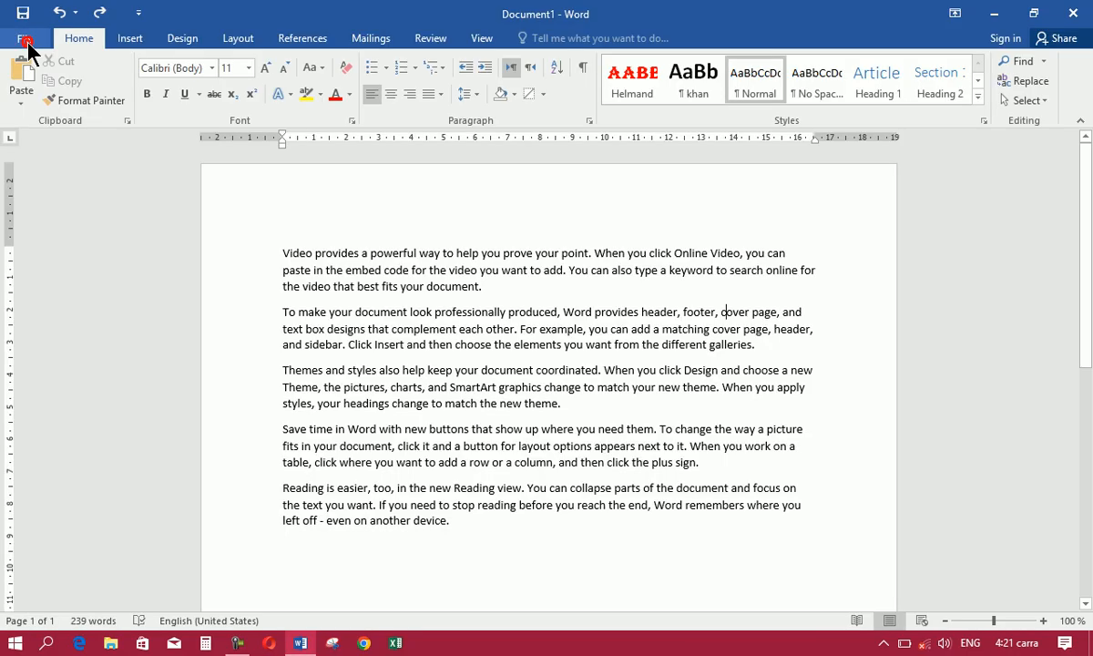
click(446, 254)
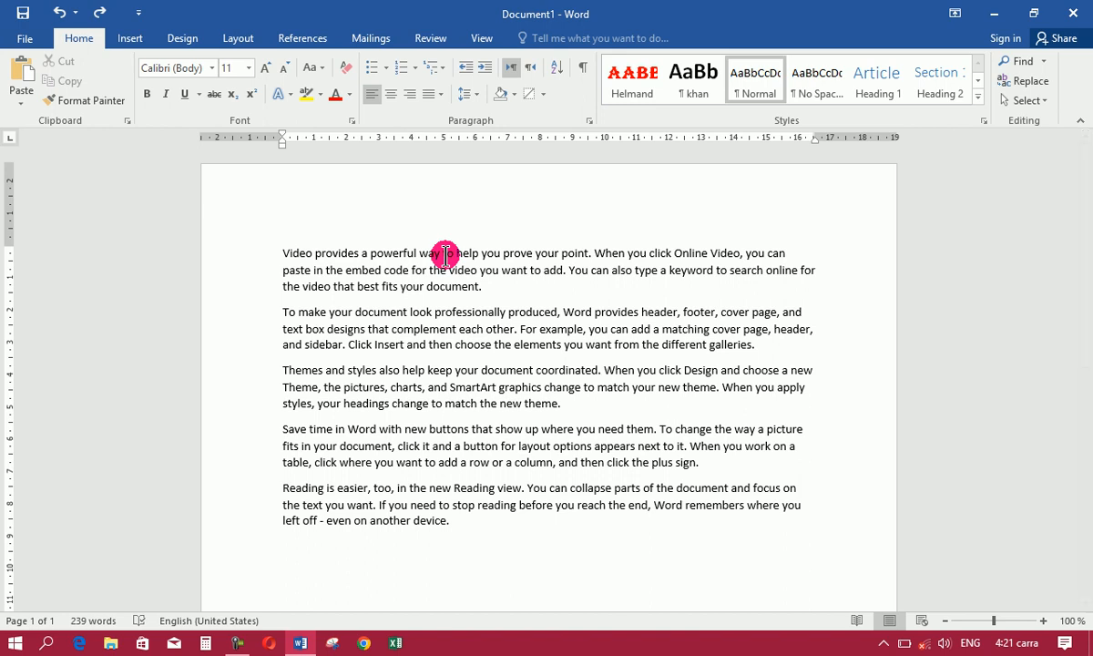
click(236, 643)
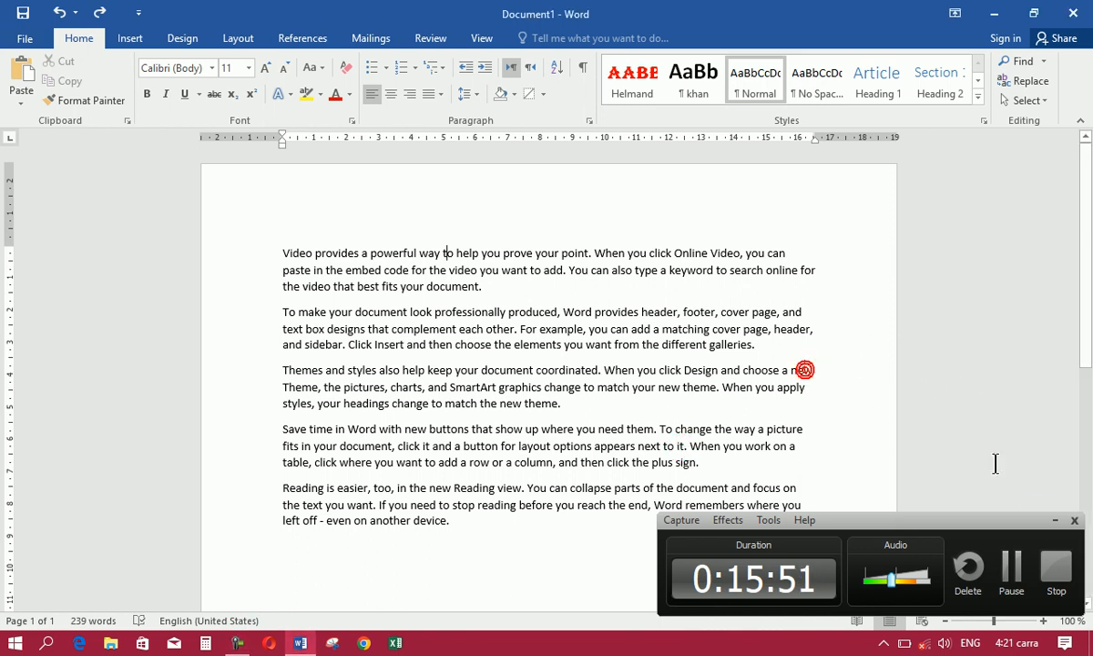
click(1055, 521)
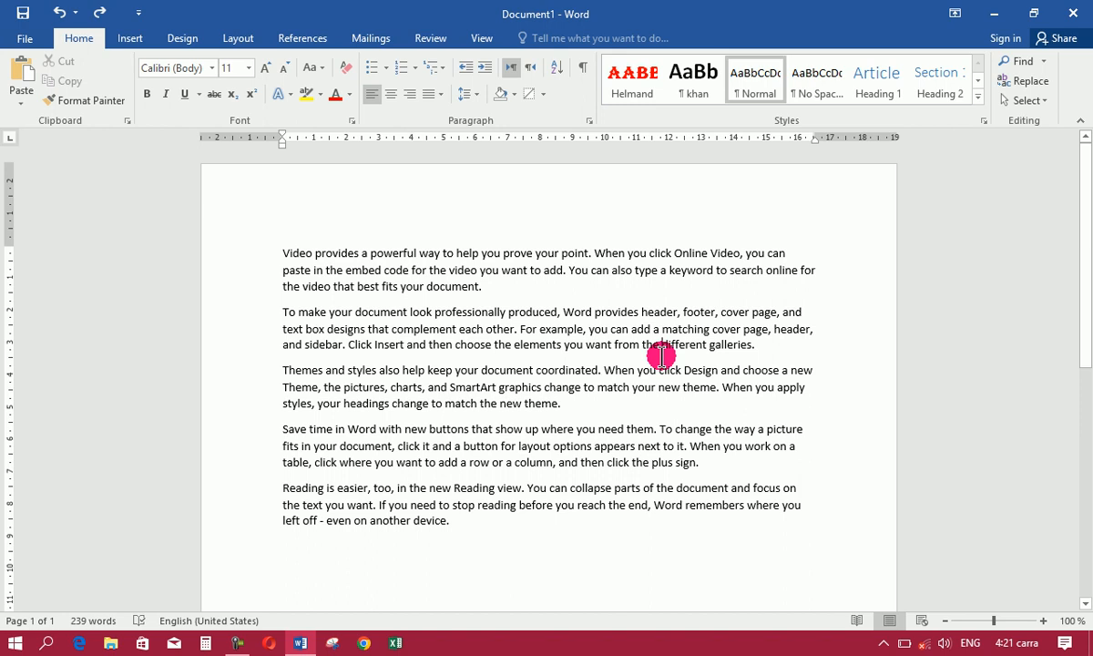
Select all the text in the document.
key(ctrl+a)
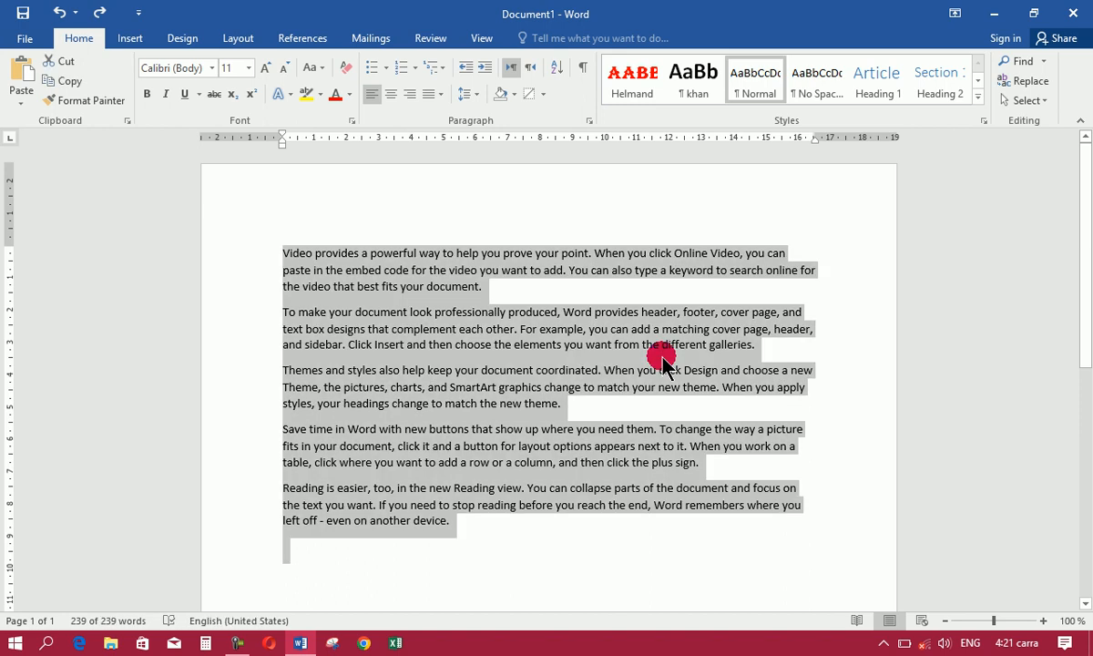
Delete the selected text and generate fresh sample paragraphs with =rand().
key(Delete)
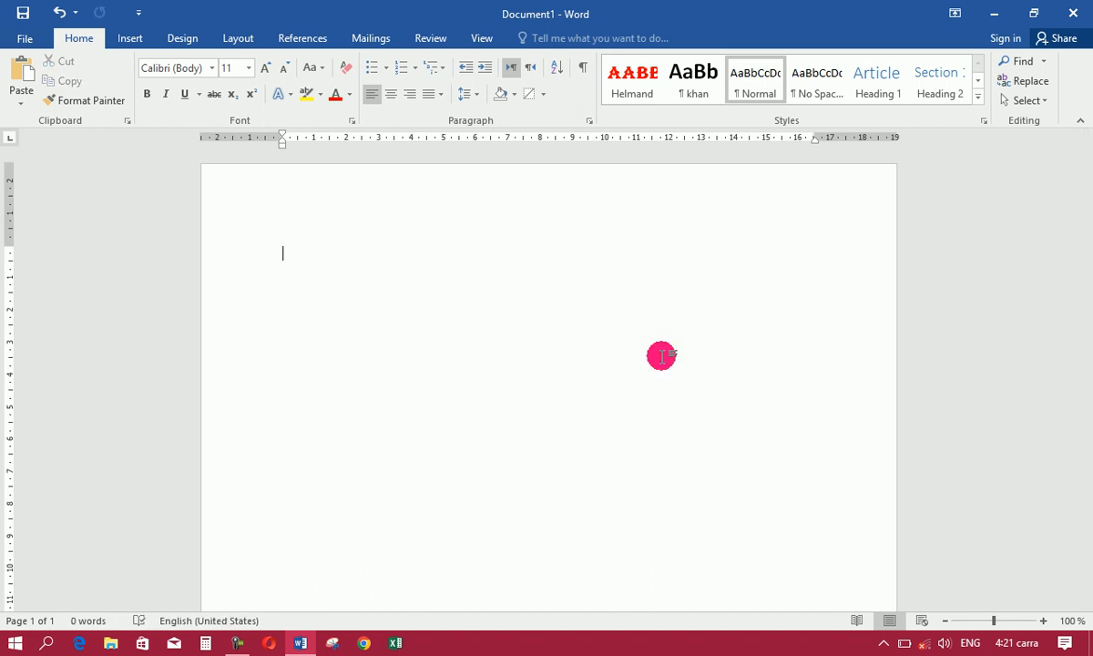
text(=rand())
key(Return)
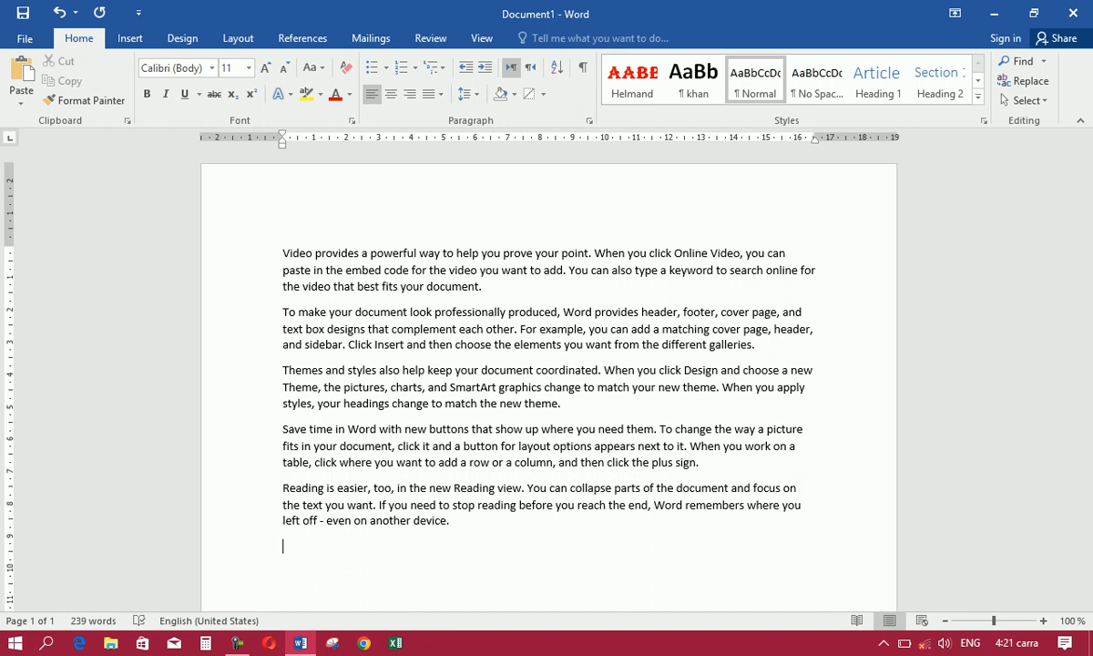
Add several lines of random placeholder letters below the generated sample paragraphs.
text(sdkljfdskfjldsfj)
key(Return)
text(Sdkfjsdkfjsdkfjsdskdfjdskfjdskj)
key(Return)
text(sdfdskfdsjkfdsj)
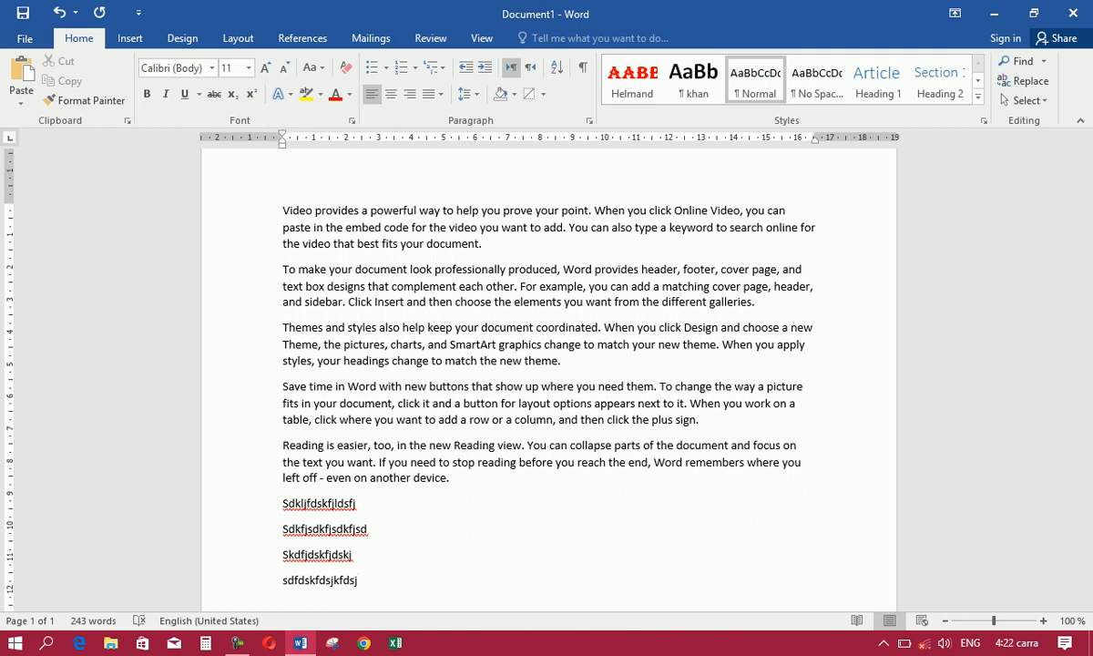
Delete all the text and close the document without saving the changes.
key(ctrl+a)
key(Delete)
click(1071, 13)
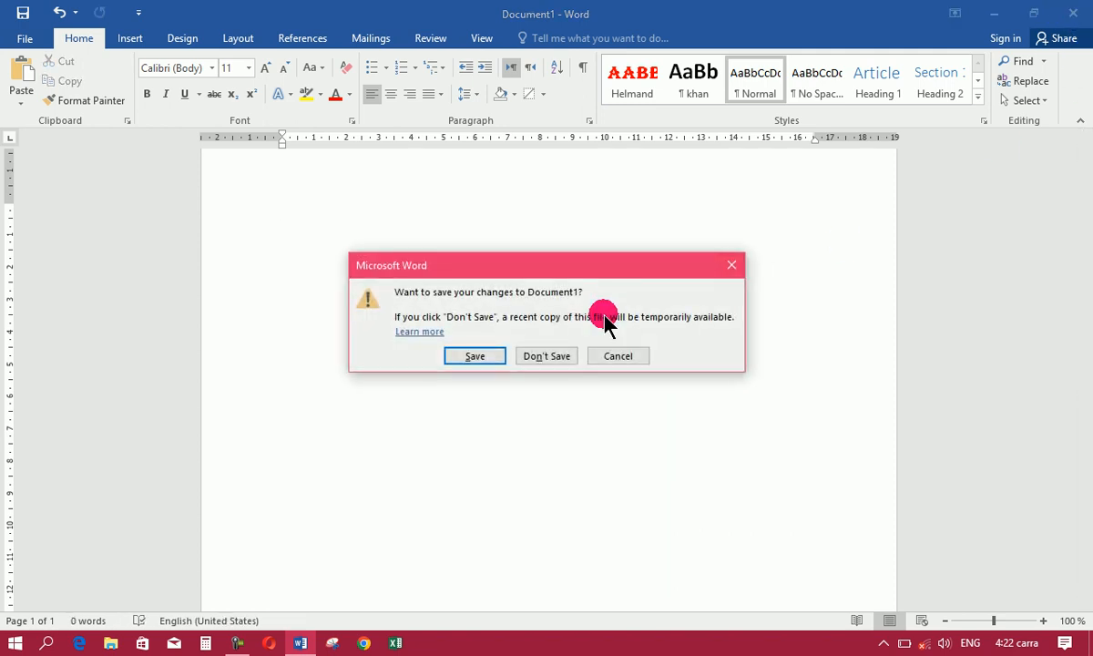
click(544, 362)
Reopen Word with a blank document and enter the lines Kdsjflkdsfjds, Fdskfjdksfjd, Sfkdsjfds, Fd and sfjd.
click(304, 646)
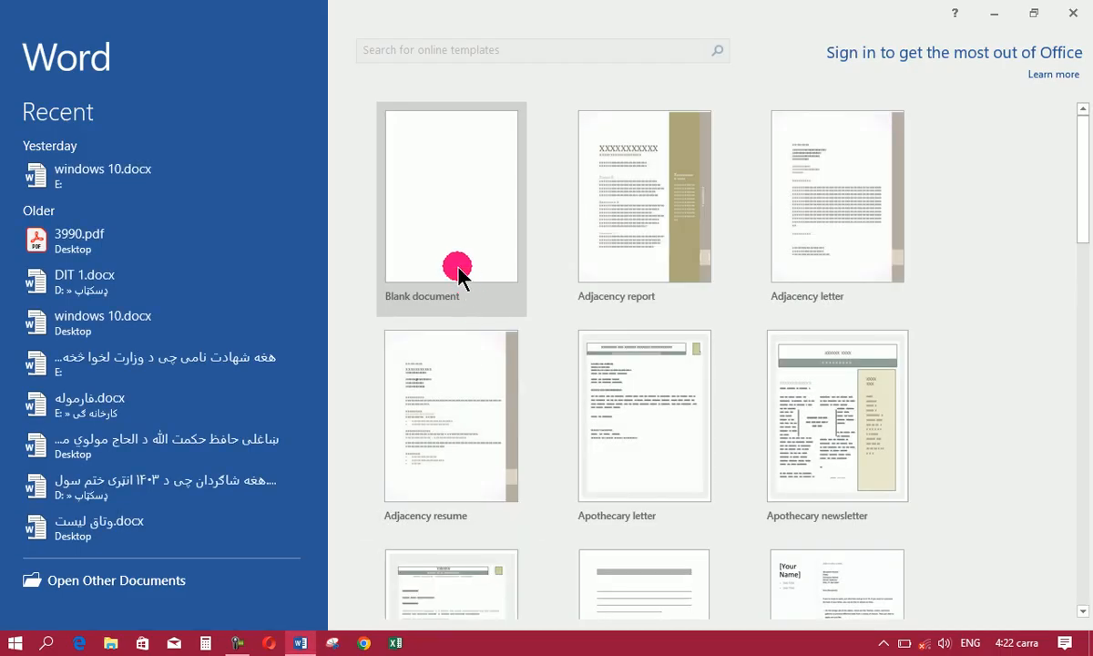
click(458, 274)
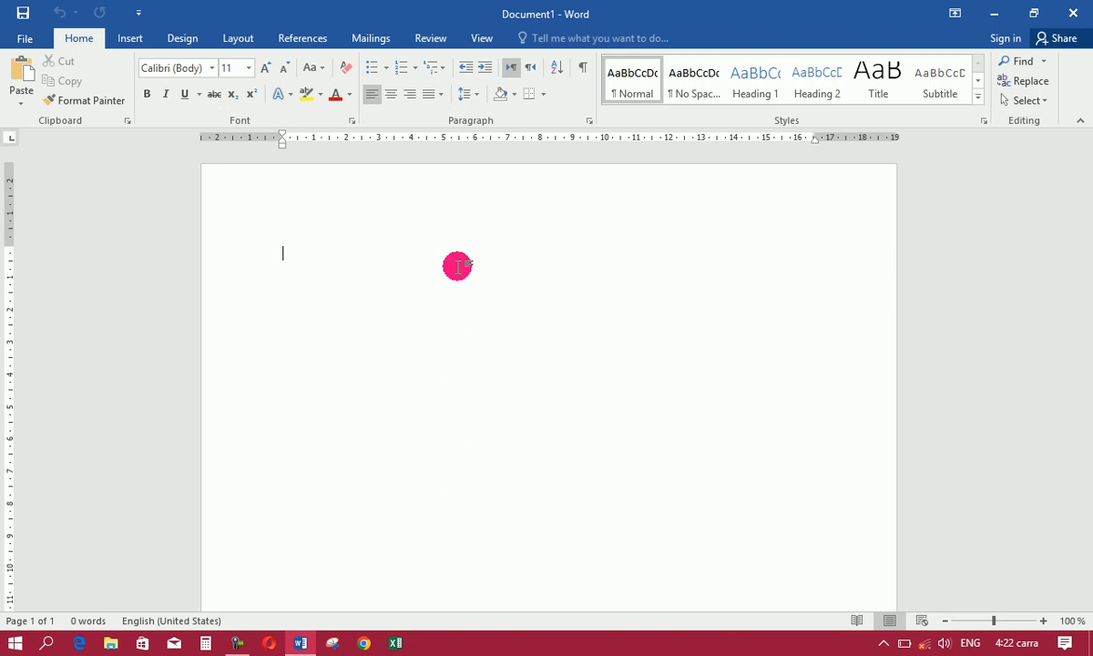
text(kdsjflkdsfjds)
key(Return)
text(fdskfjdksfjd)
key(Return)
text(sfkdsjfds)
key(Return)
text(fd)
key(Return)
text(sfjd)
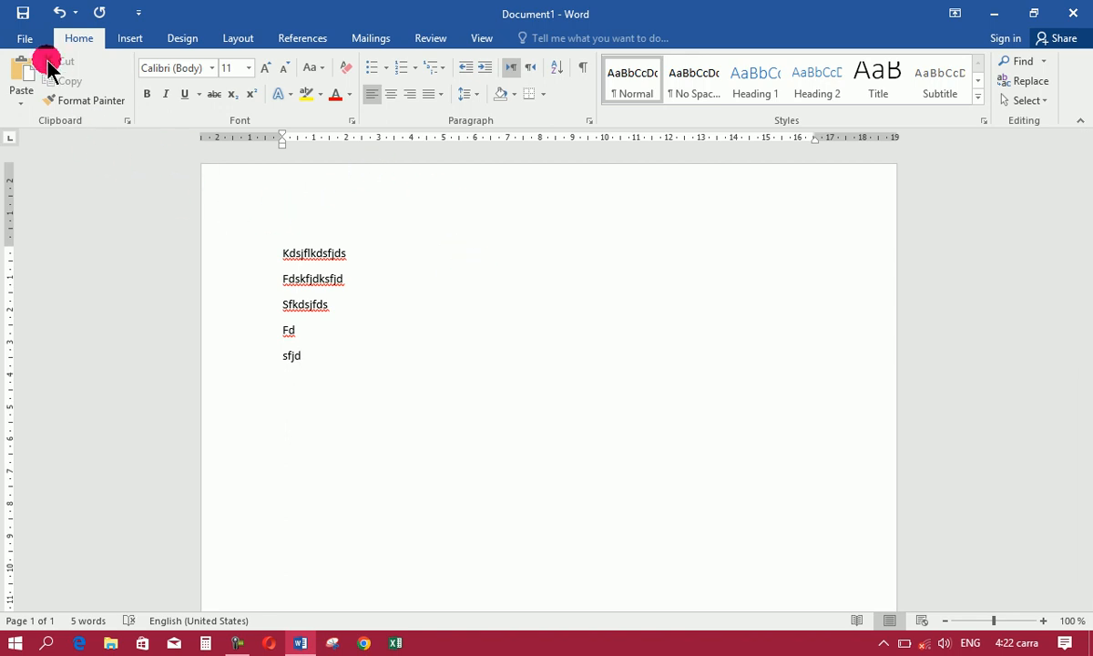
Save the new document to the Desktop as a Word document named هلمند.
click(25, 38)
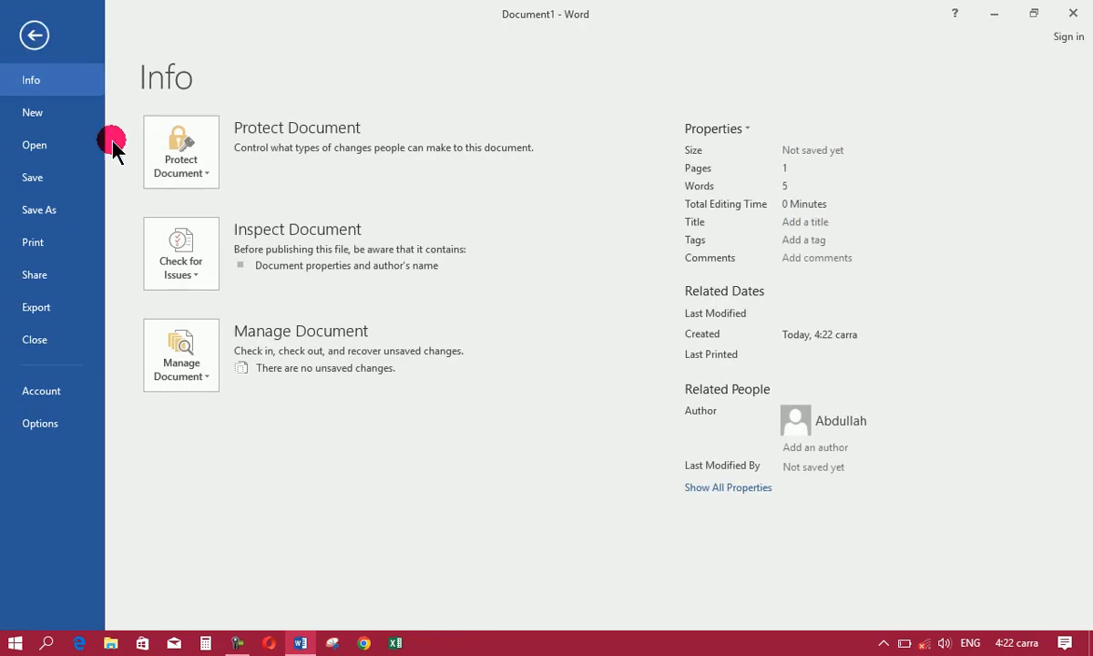
click(50, 185)
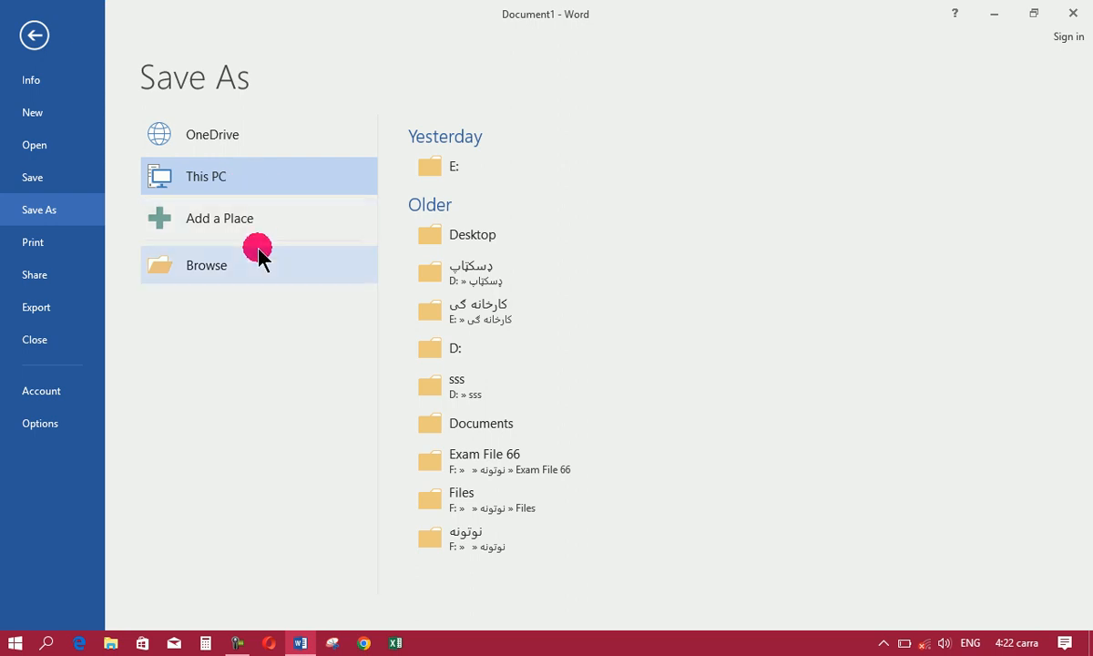
click(230, 266)
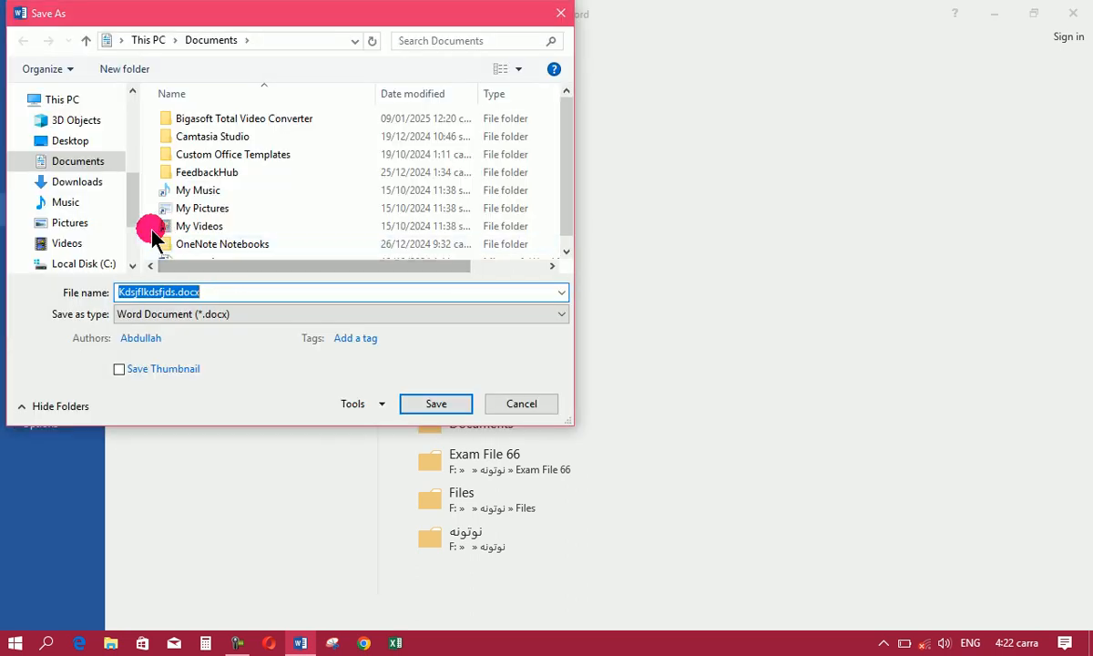
drag(133, 205, 129, 102)
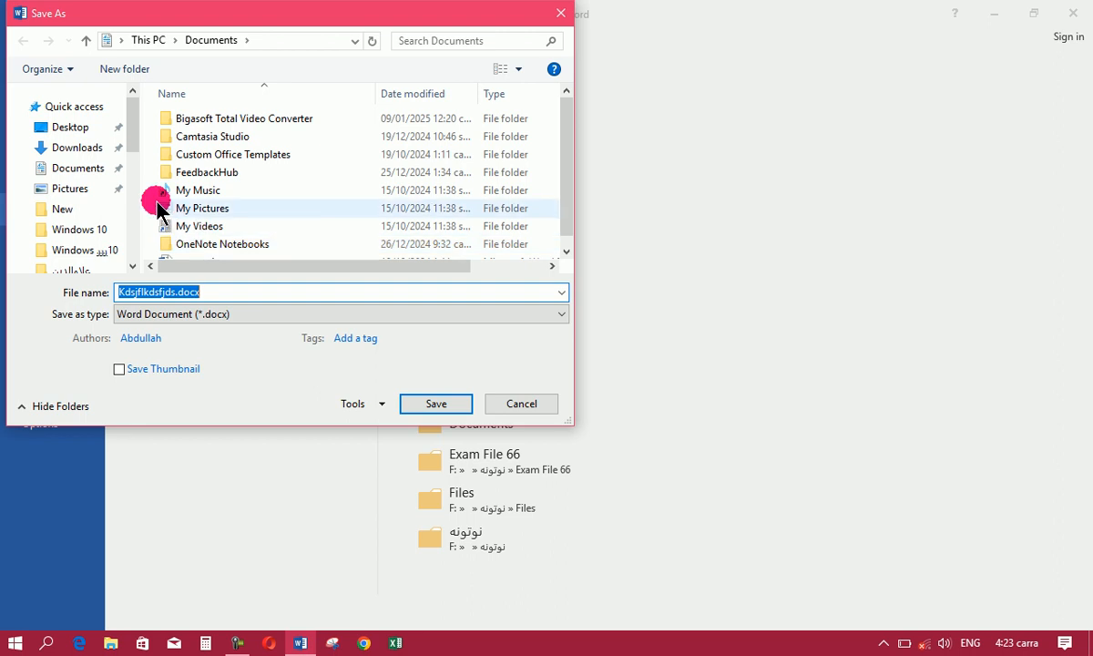
click(83, 134)
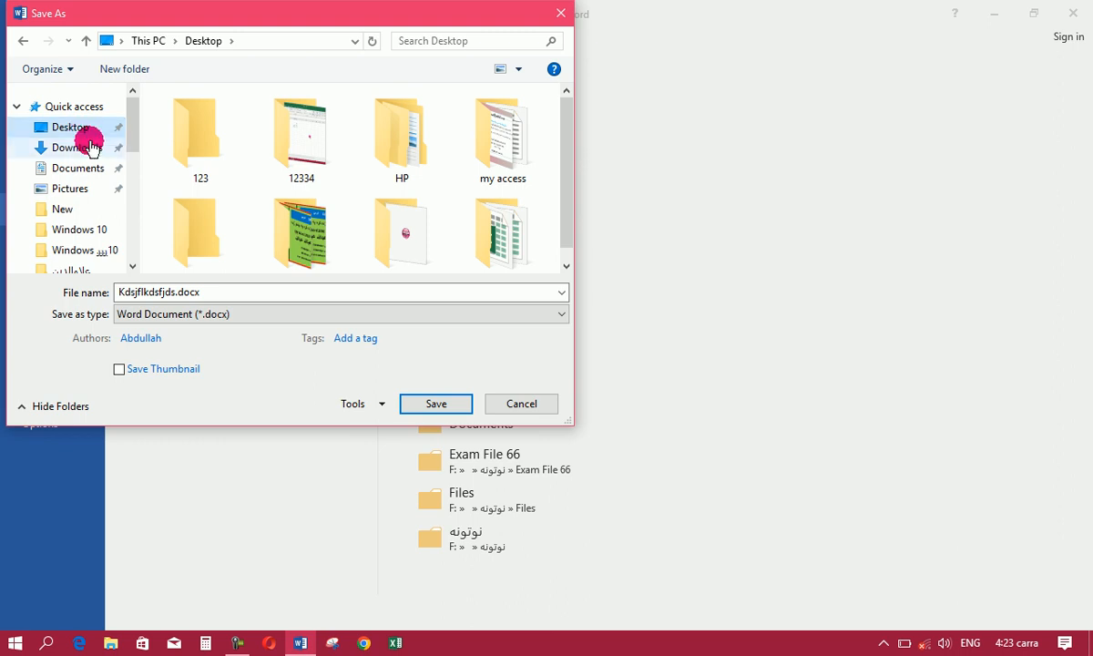
click(151, 292)
double_click(155, 291)
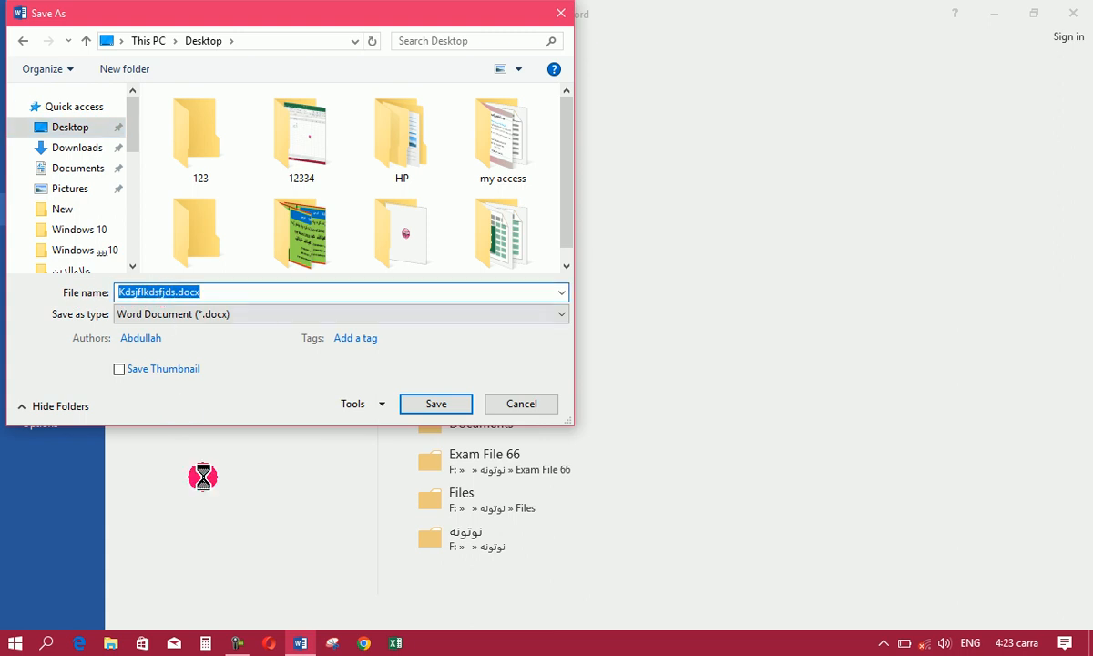
key(alt+shift)
text(هلمند)
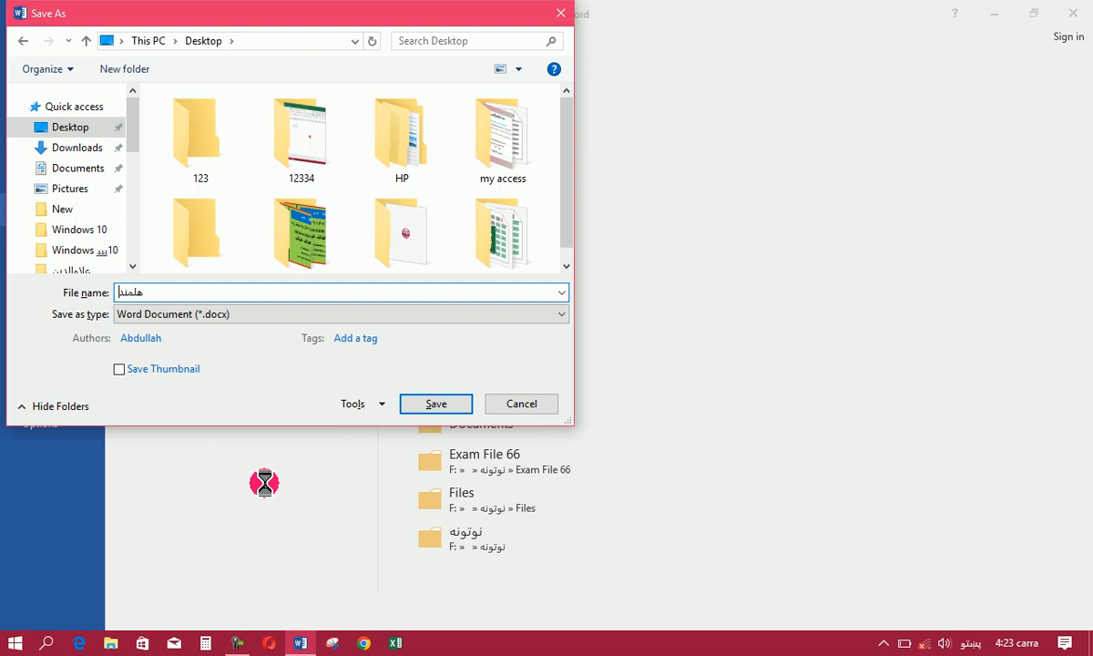
click(437, 405)
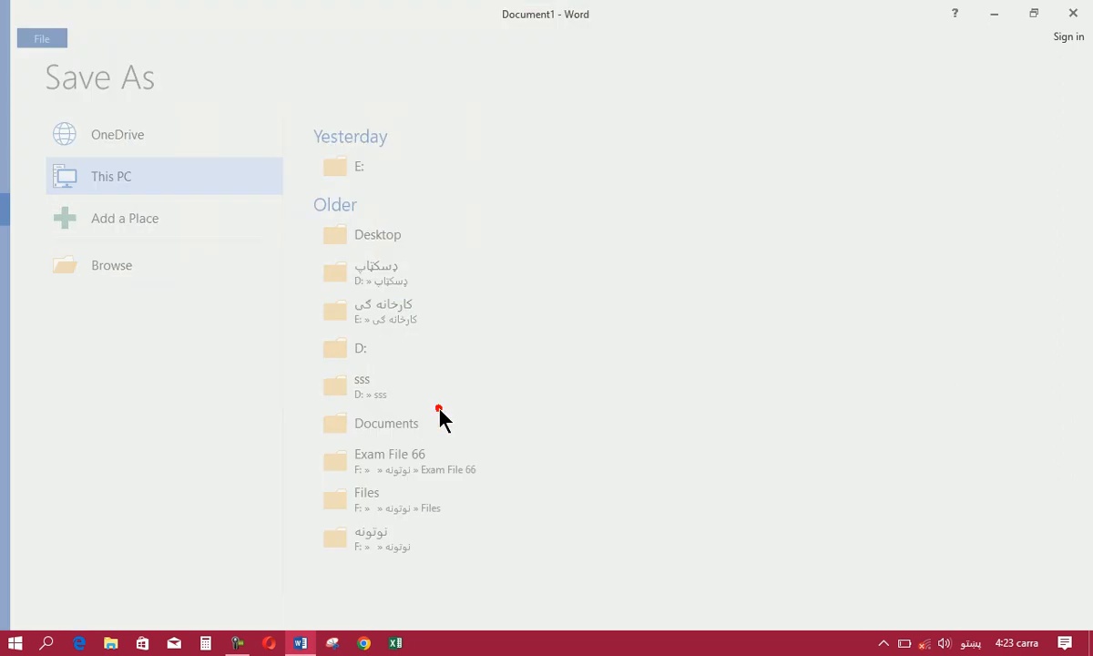
Close the saved document and reopen هلمند.docx from the desktop.
click(1073, 12)
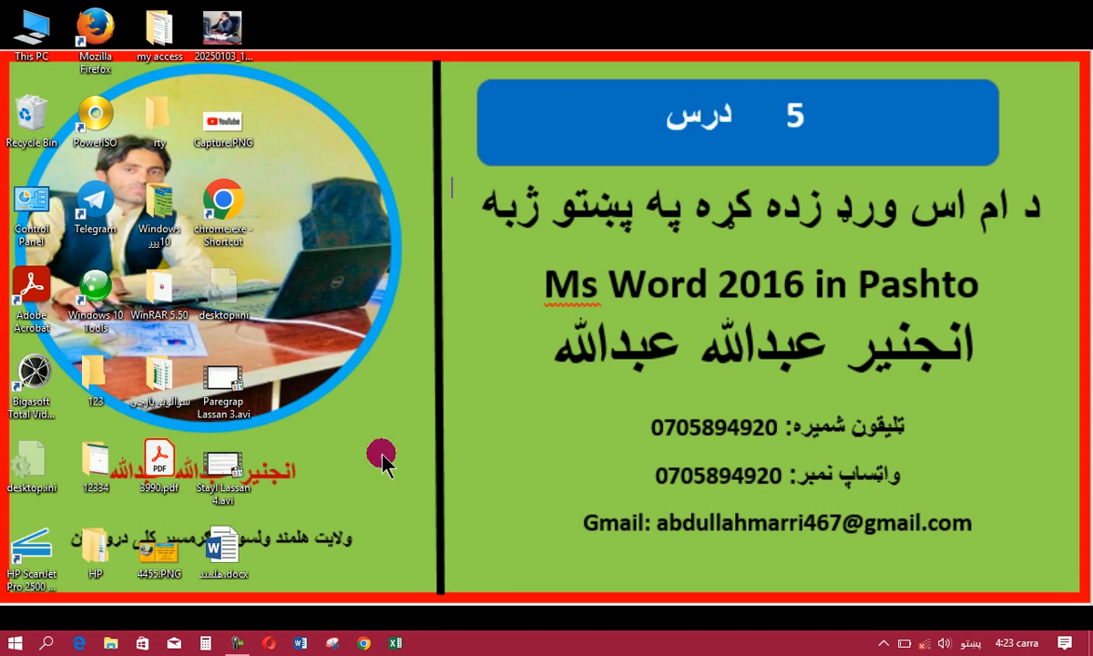
click(229, 544)
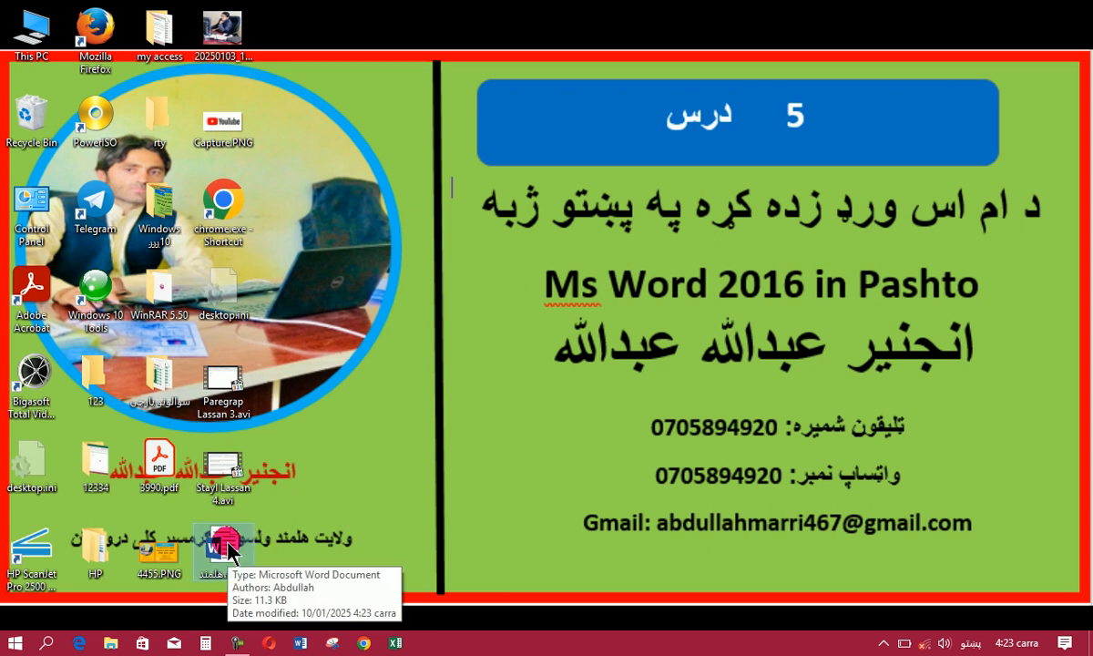
double_click(229, 544)
Add three lines of Pashto placeholder text below the line Sfjd.
click(387, 361)
click(378, 355)
key(Return)
text(نیکتبیسنتبتسنیبتسب)
key(Return)
text(یسبنیسنتبنیسنتب)
key(Return)
text(نسیتبنیسبت)
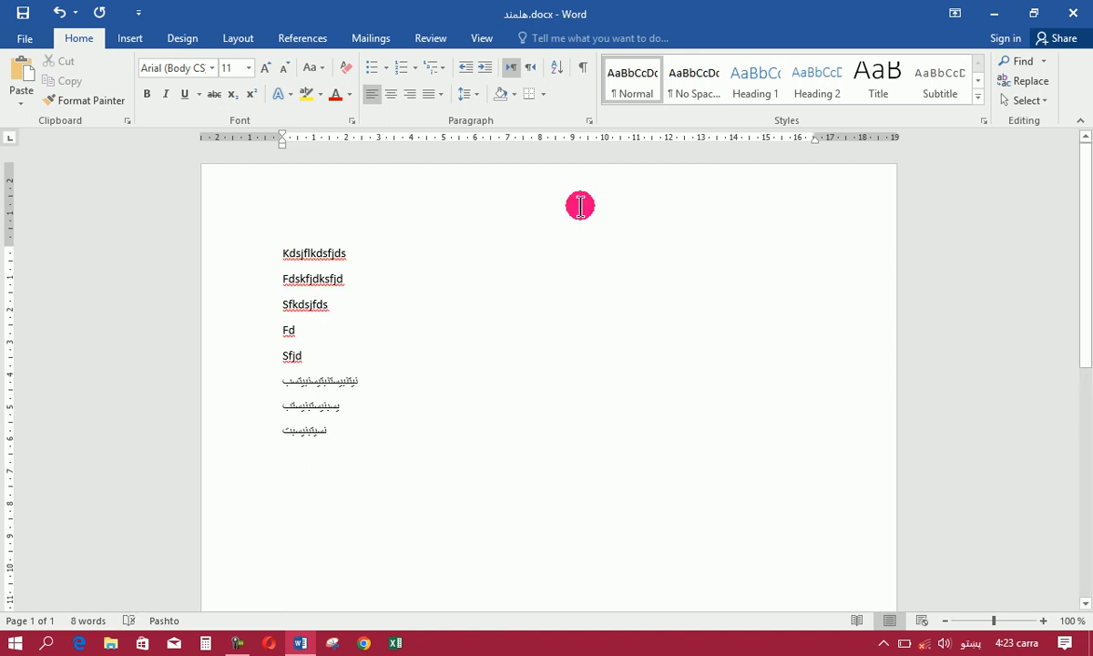
Close the document with its changes saved and reopen هلمند.docx from the desktop.
click(1073, 18)
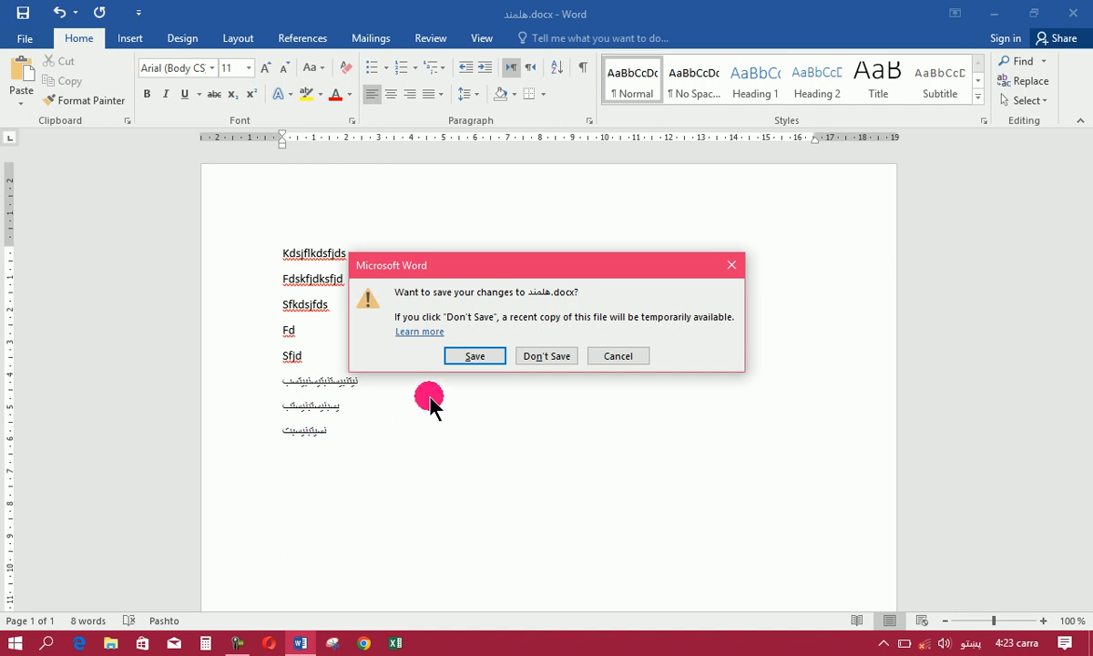
click(475, 357)
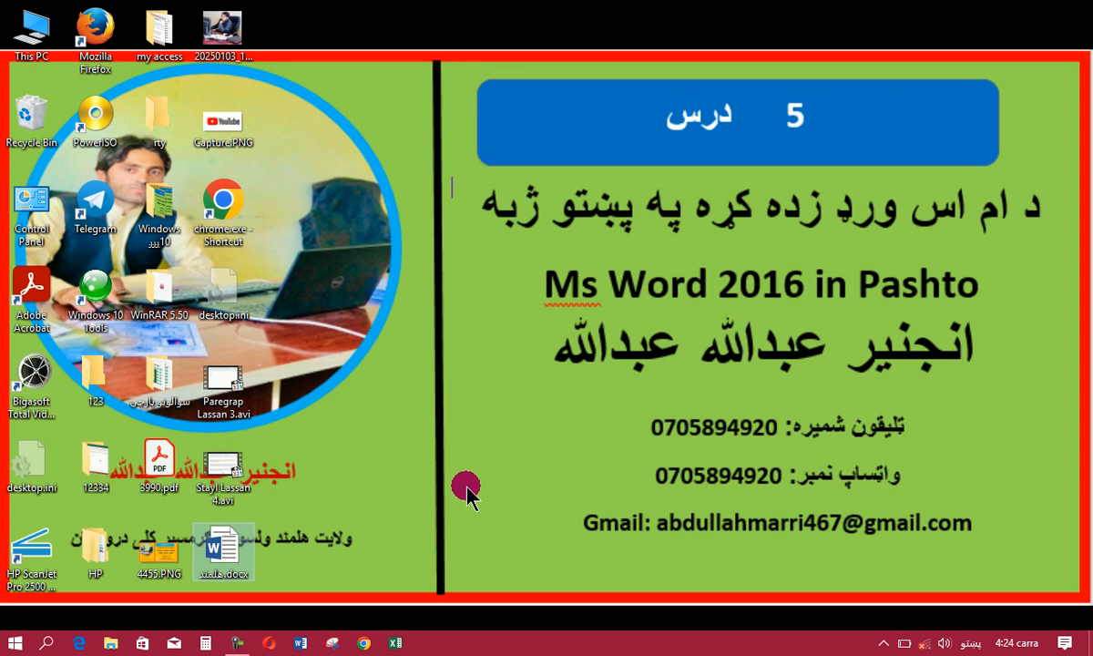
double_click(224, 545)
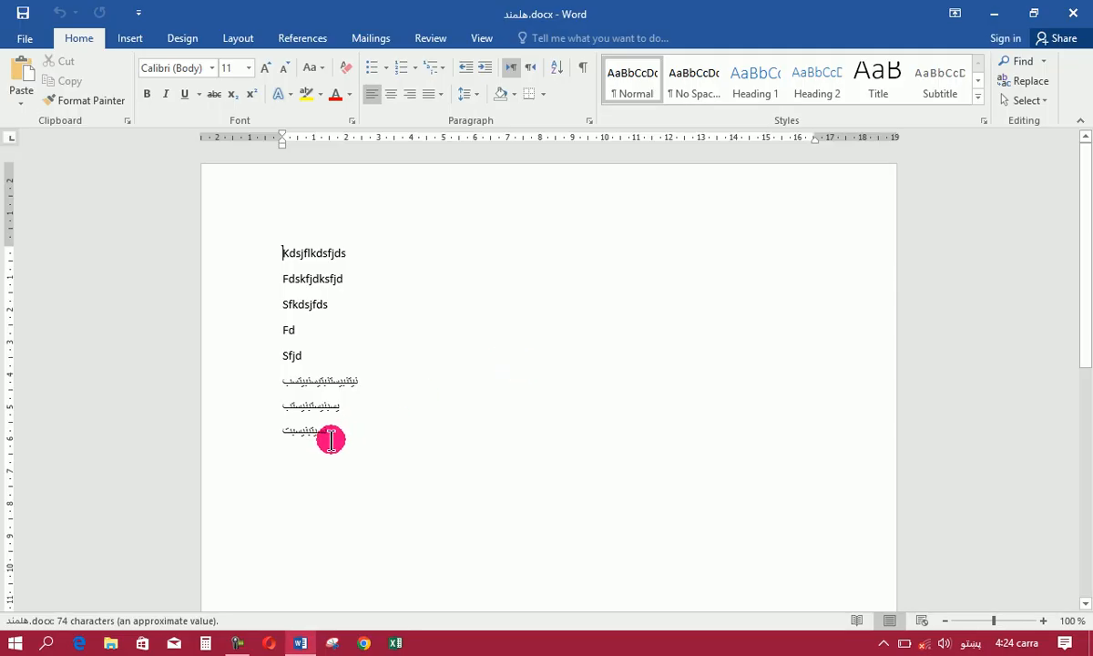
Add two more lines of Pashto placeholder text at the end of the reopened document.
click(337, 429)
click(505, 542)
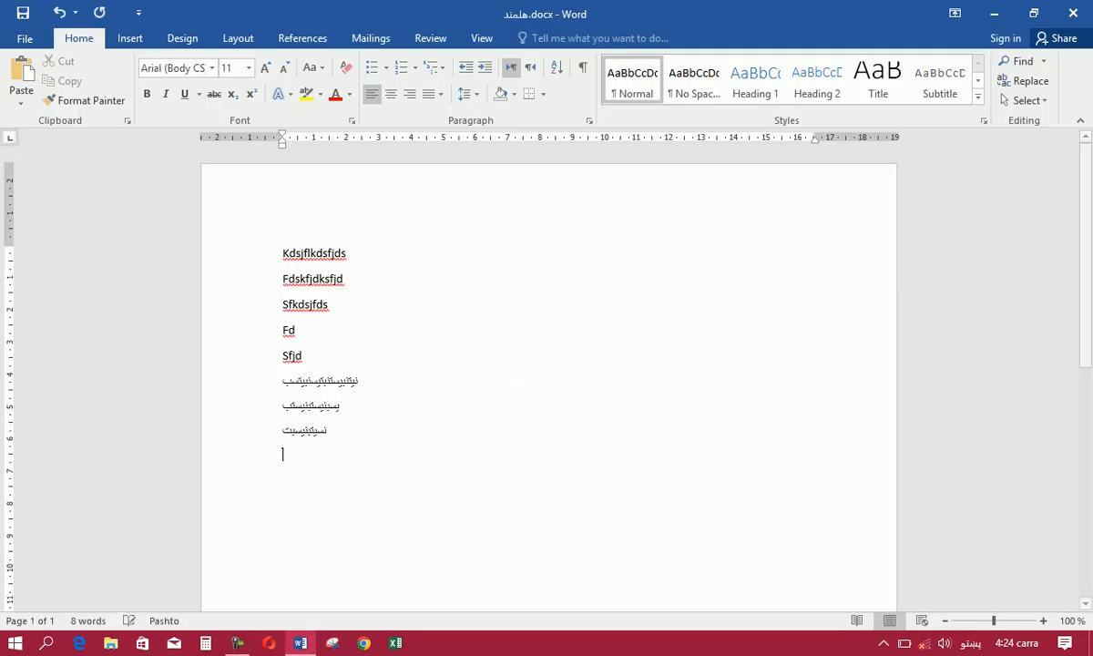
key(Return)
text(تیکتنیسبکیسن)
key(Return)
text(تسبکتنیکس)
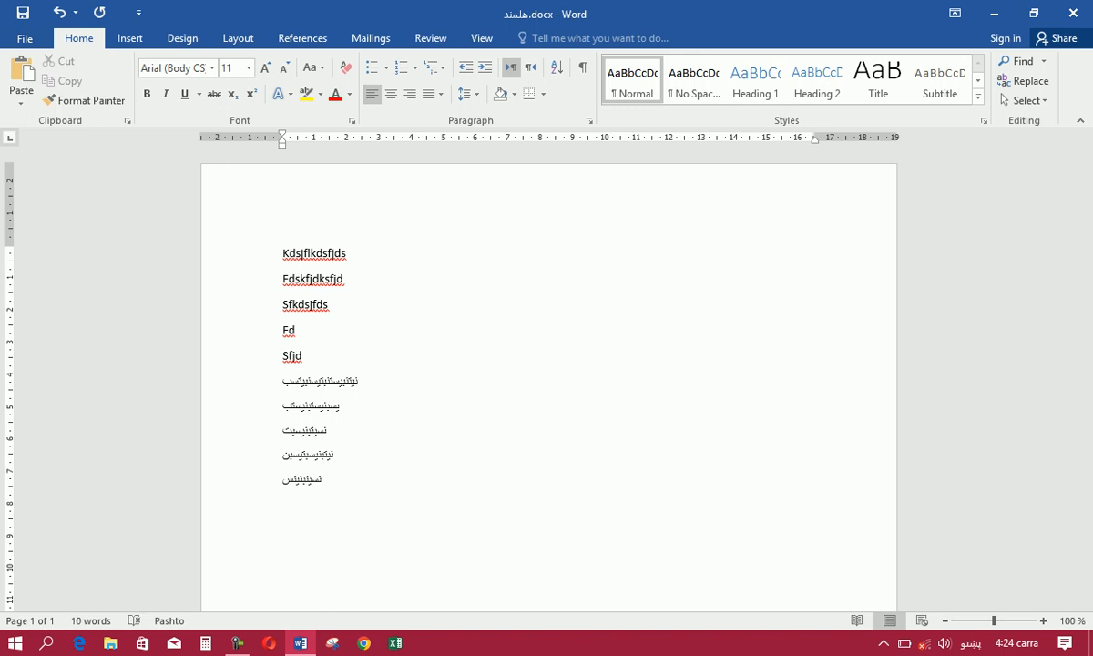
click(505, 545)
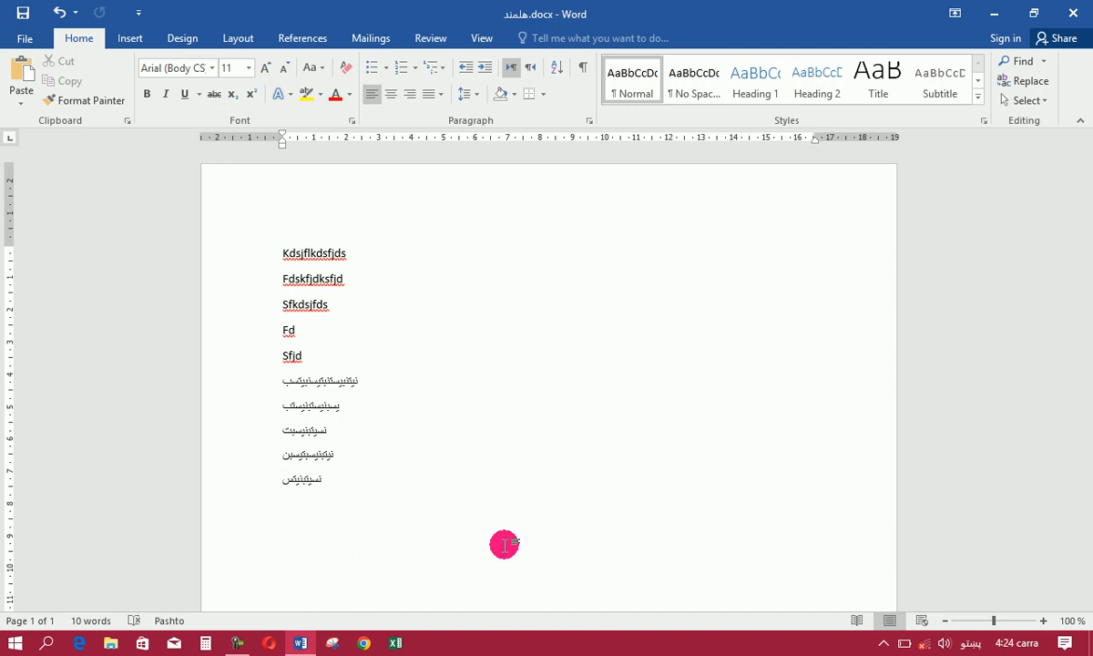
View the file's Info page, return to the document and add another two Pashto placeholder lines at its end.
click(20, 40)
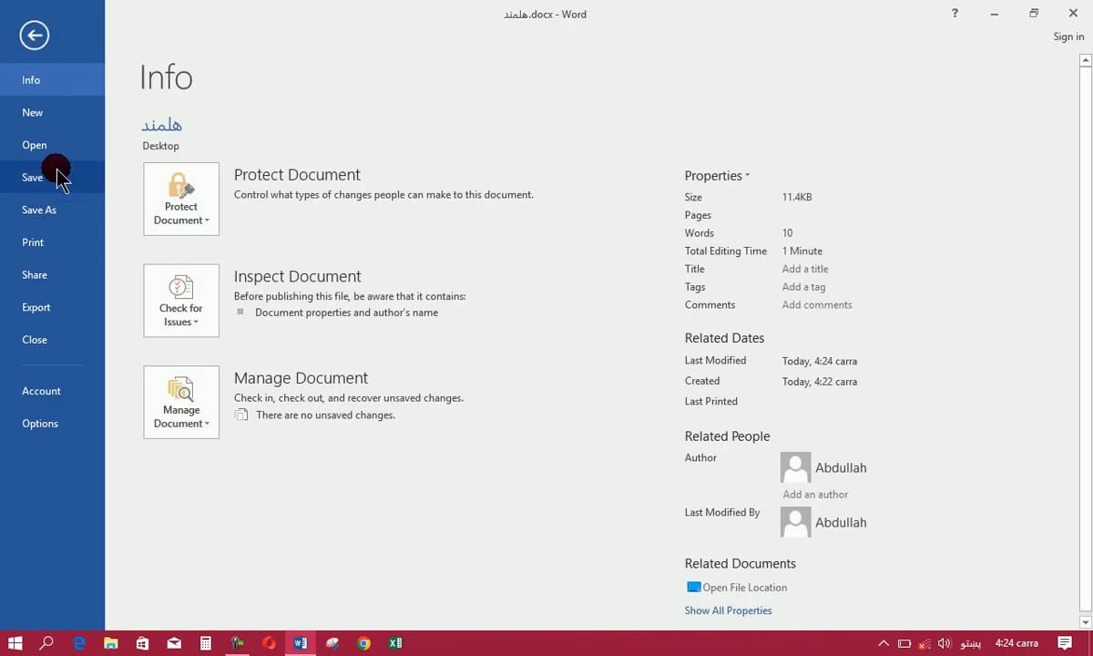
click(34, 33)
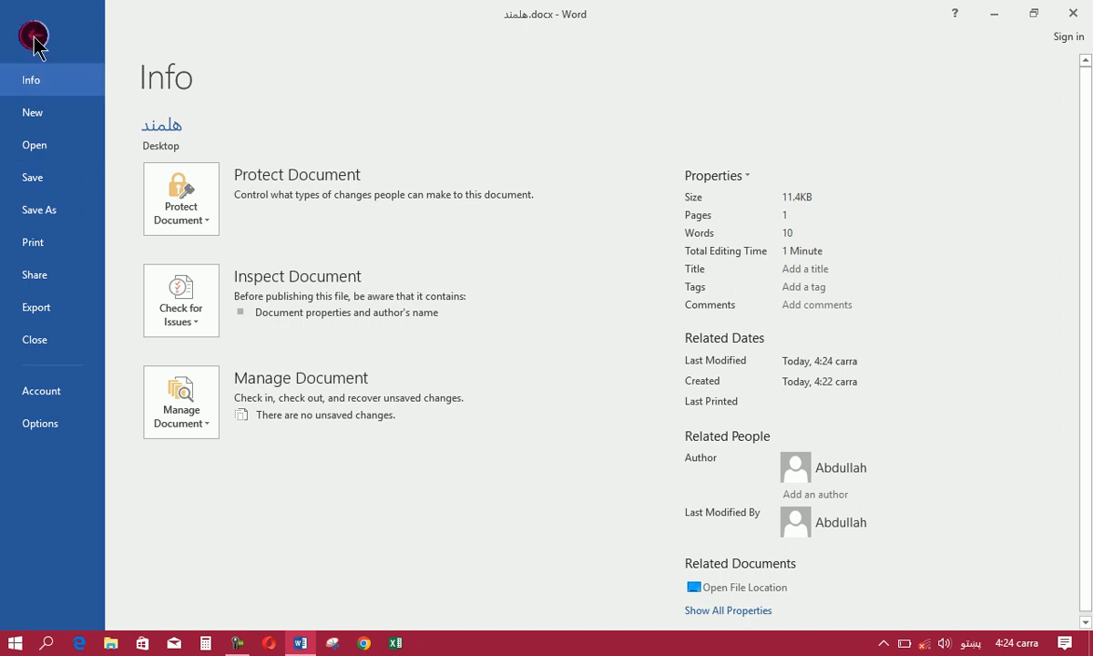
key(Return)
text(یلکینسکینی)
key(Return)
text(سینکینسیکس)
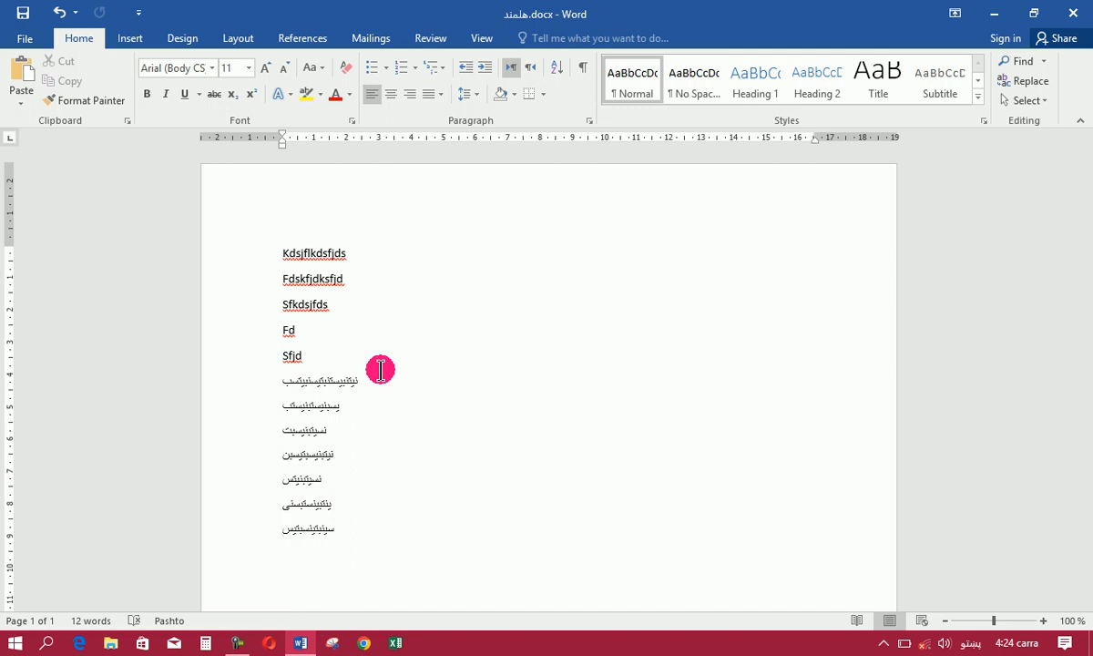
Delete all the text in the هلمند document.
key(ctrl+a)
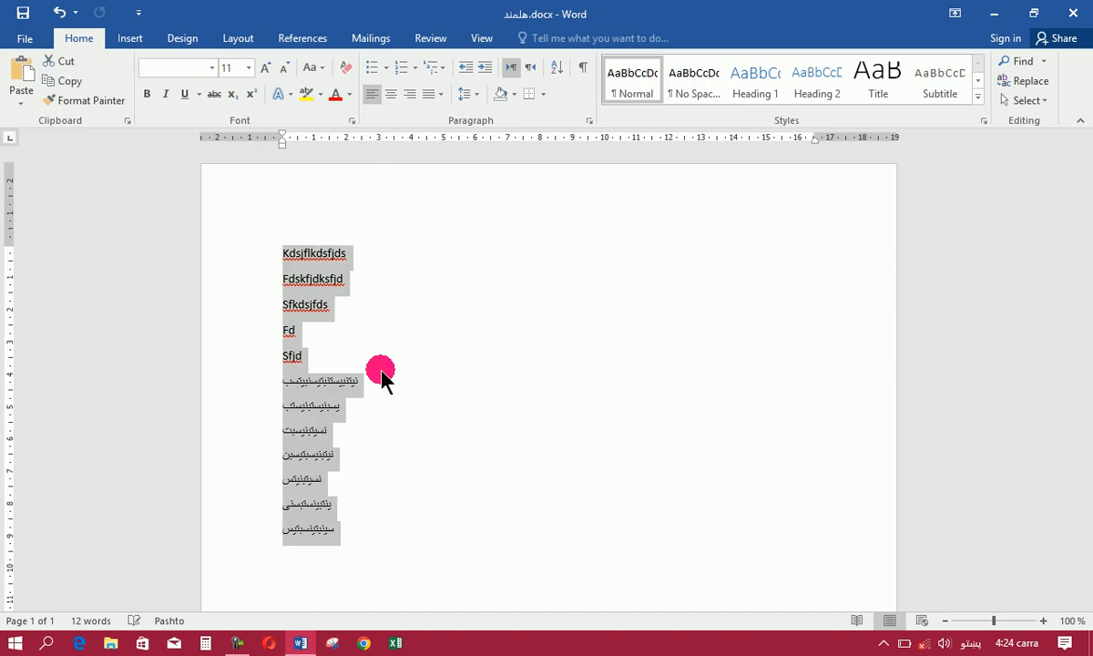
key(Delete)
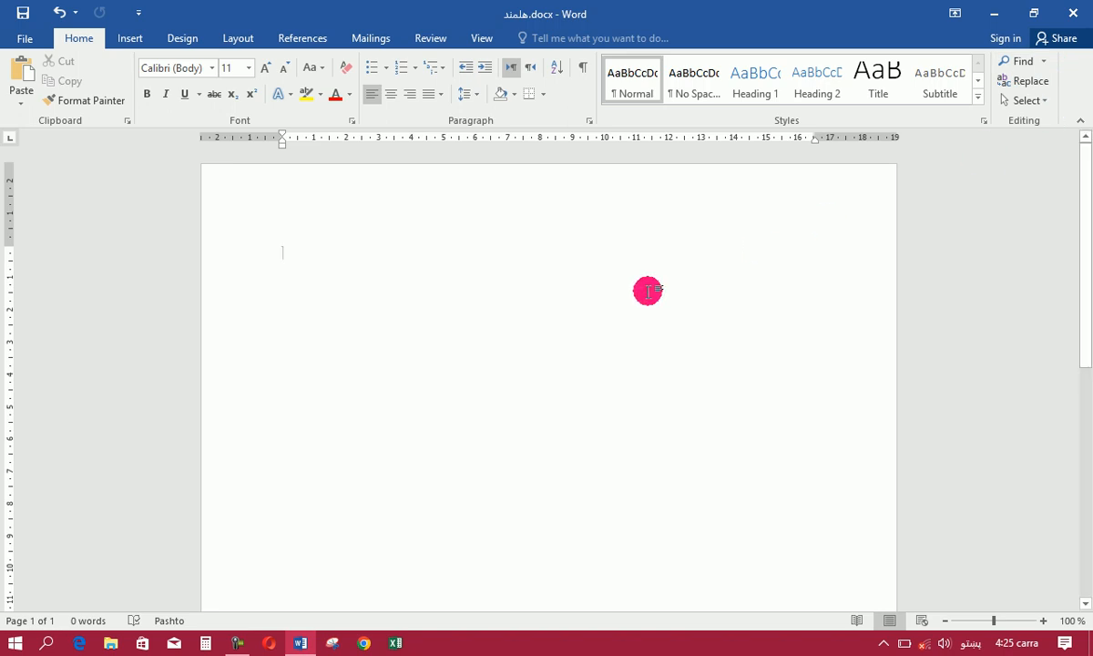
Display the Insert commands and minimise the Word window.
click(132, 45)
click(15, 104)
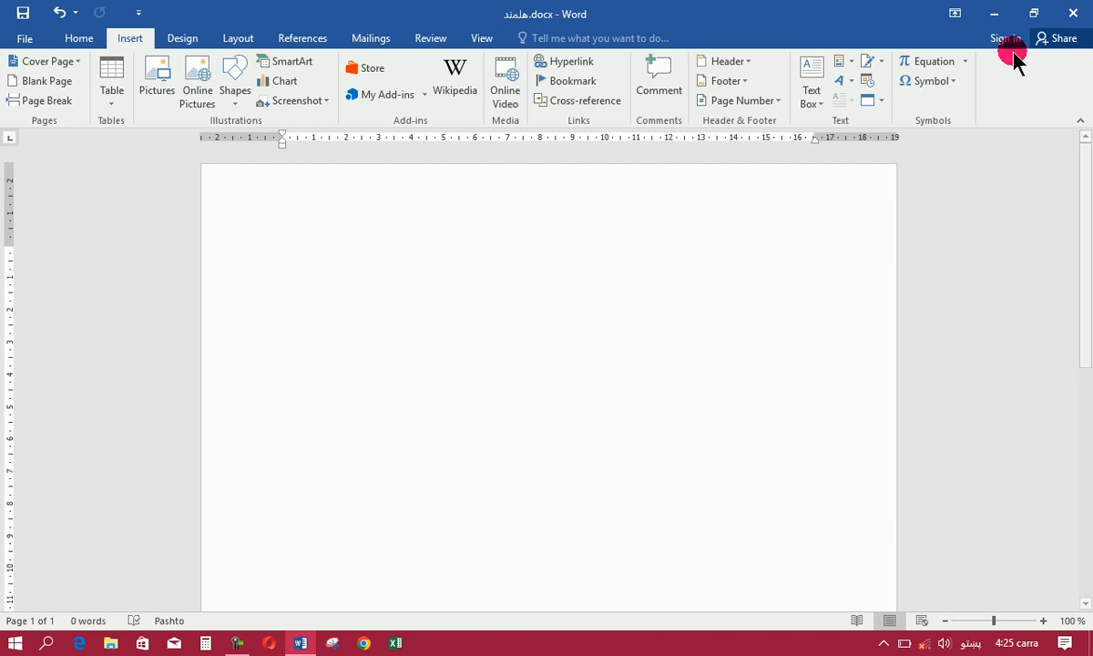
click(994, 13)
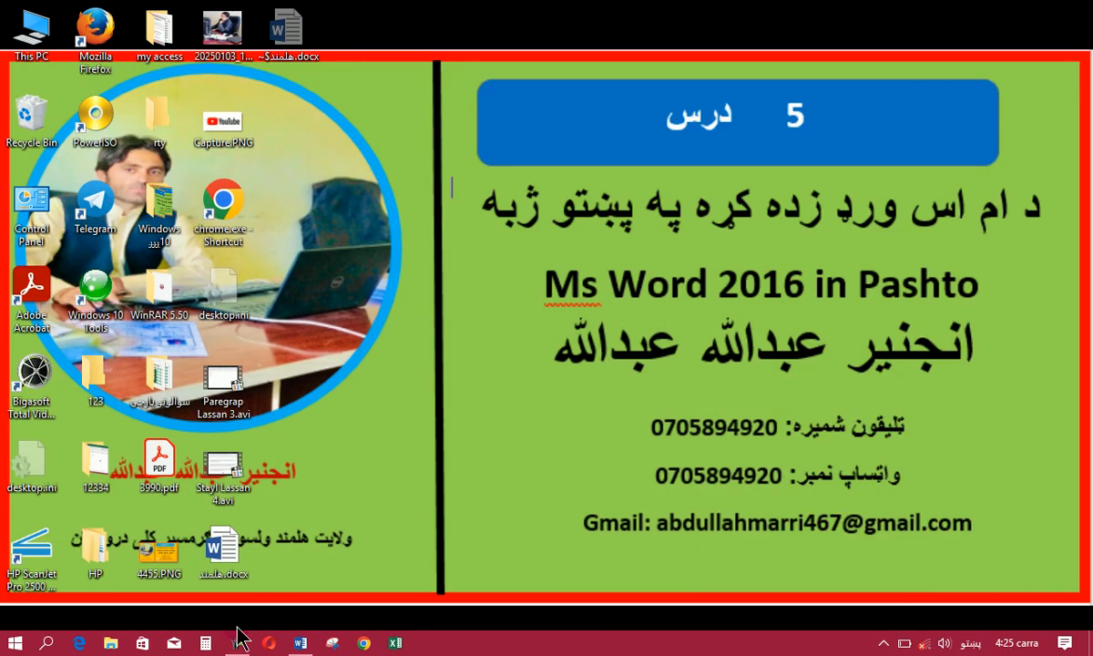